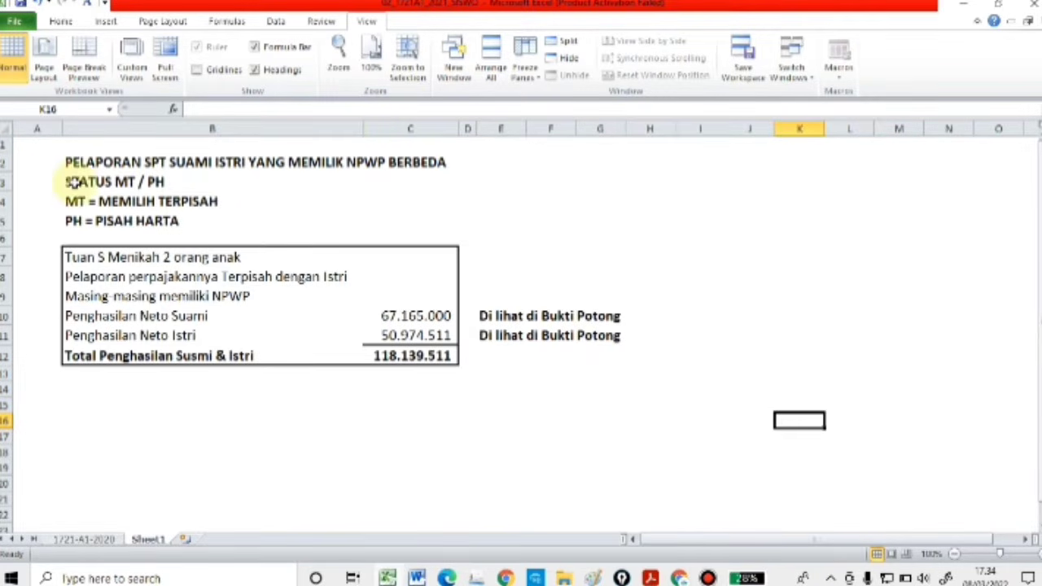
# - Review the sheet's heading on separate-NPWP couples and the definitions of the MT and PH statuses in rows 2 to 5
pyautogui.click(72, 182)
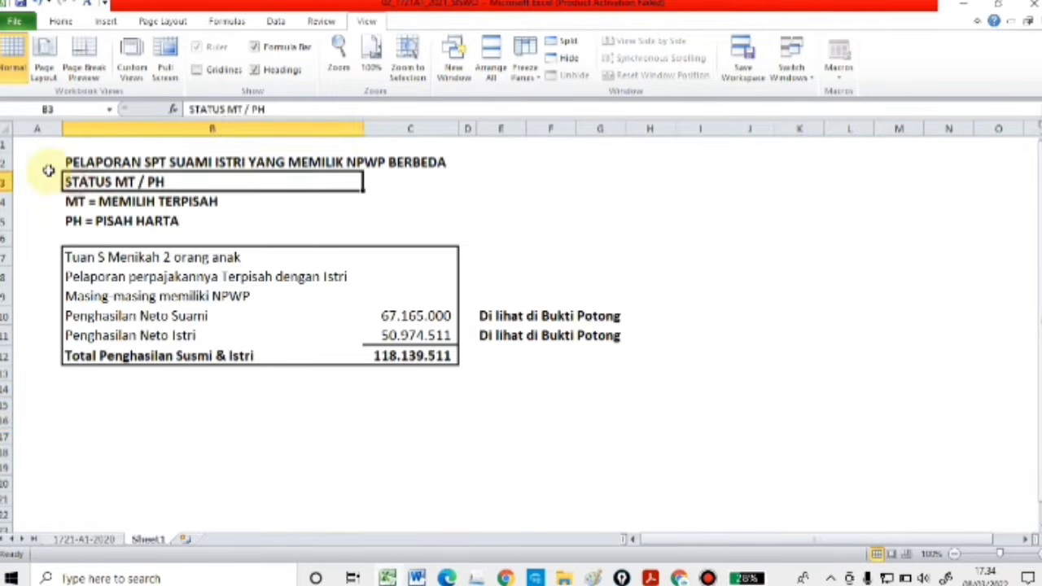
pyautogui.click(6, 166)
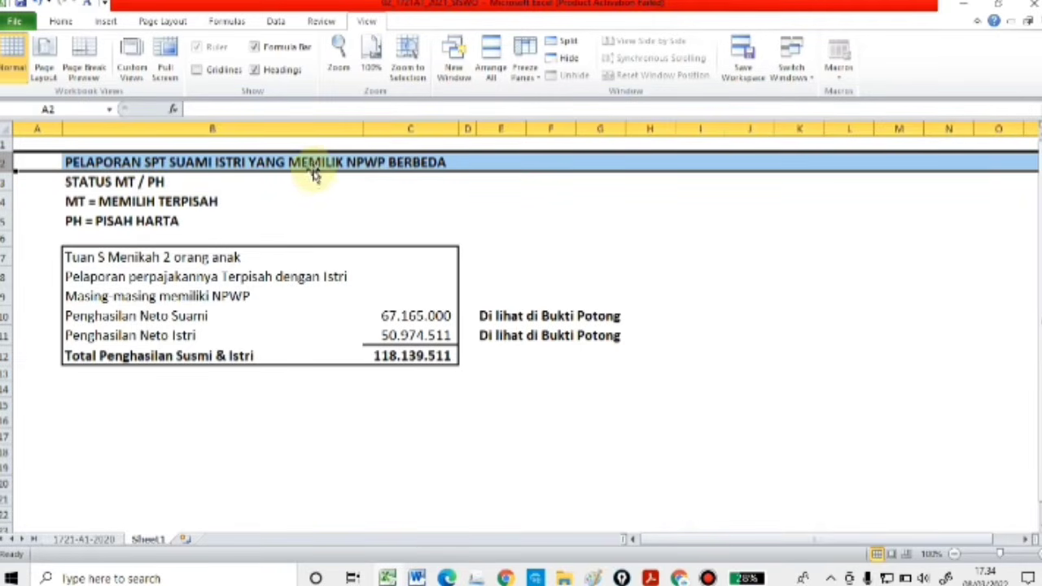
pyautogui.click(69, 182)
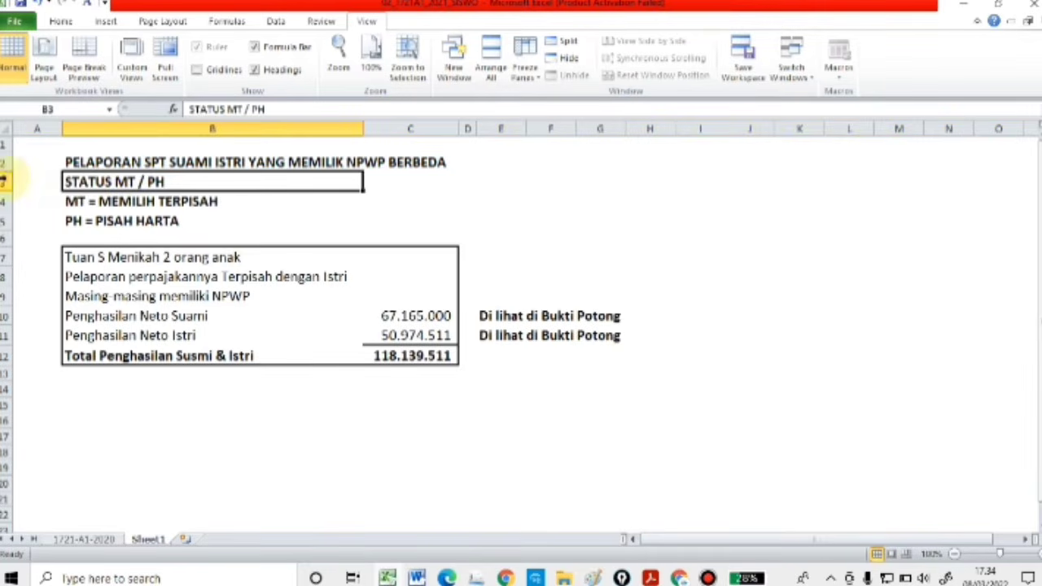
pyautogui.click(6, 182)
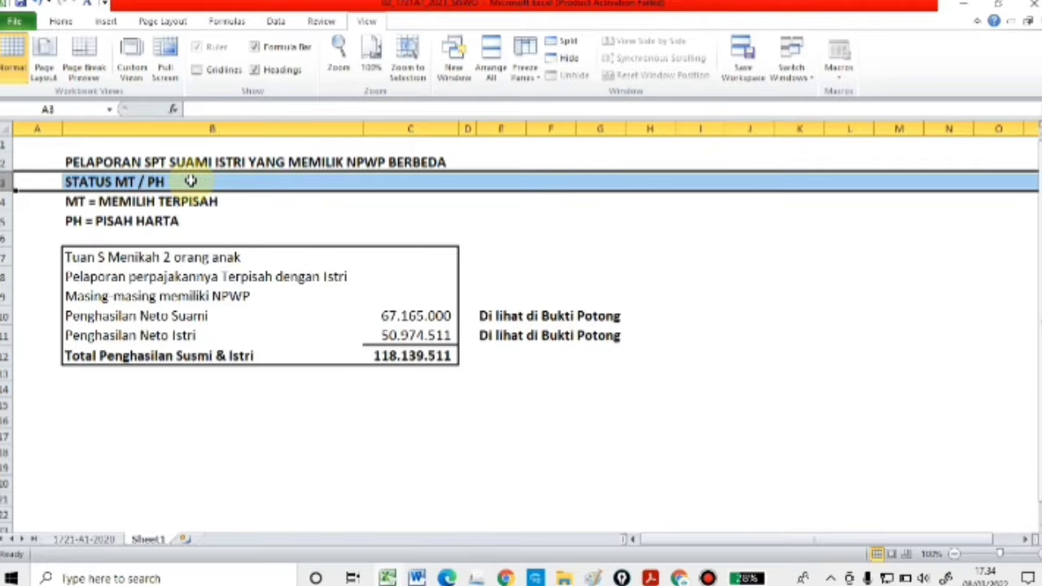
pyautogui.click(82, 202)
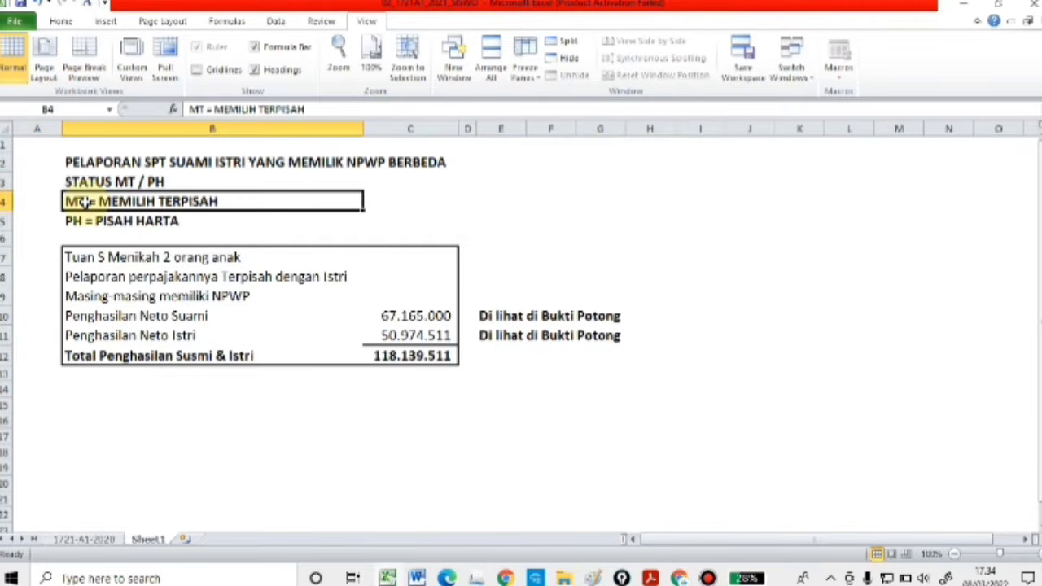
pyautogui.click(99, 221)
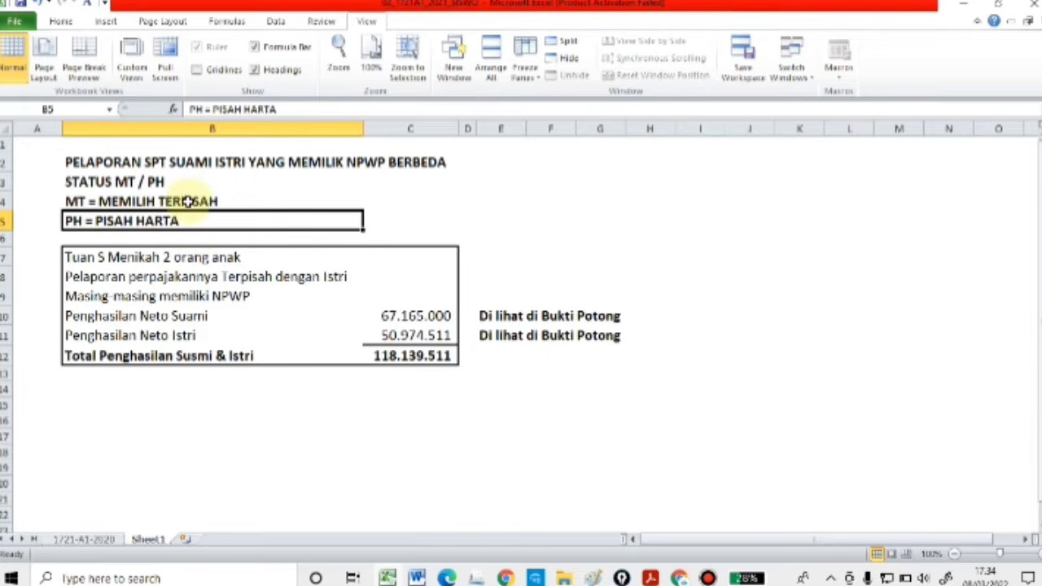
pyautogui.moveTo(187, 202); pyautogui.dragTo(196, 223)
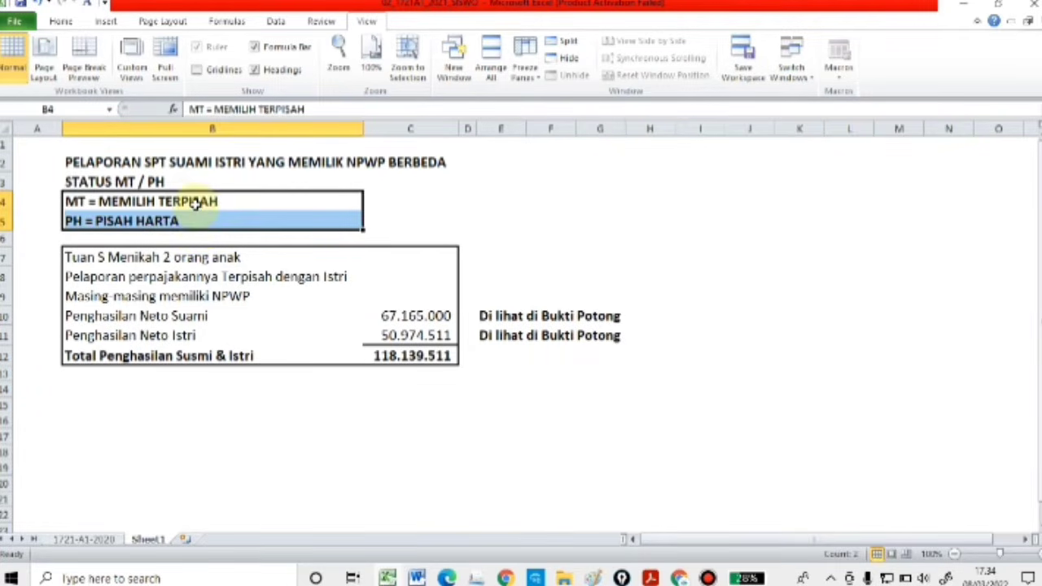
pyautogui.click(377, 225)
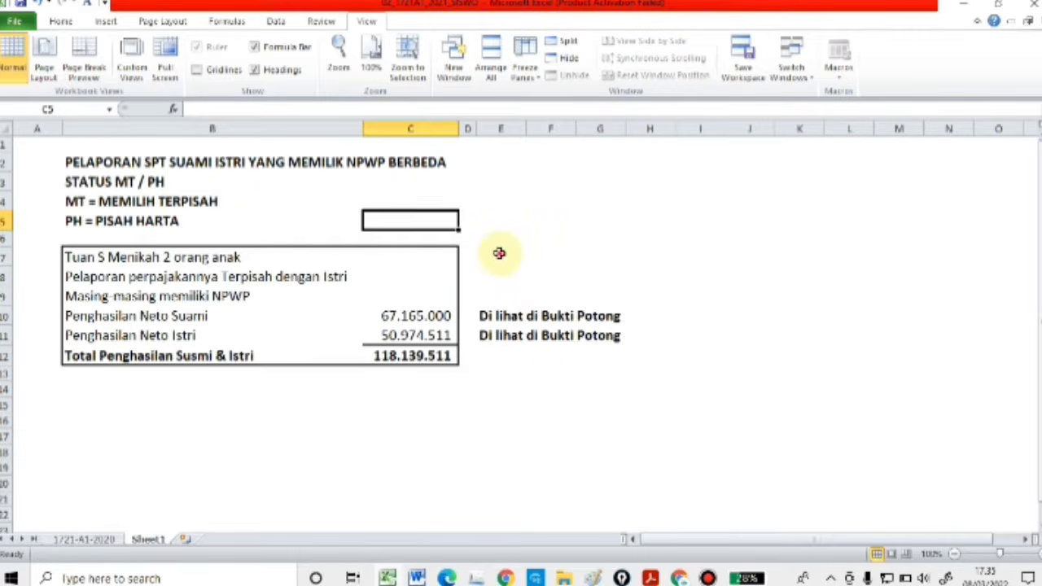
pyautogui.click(499, 253)
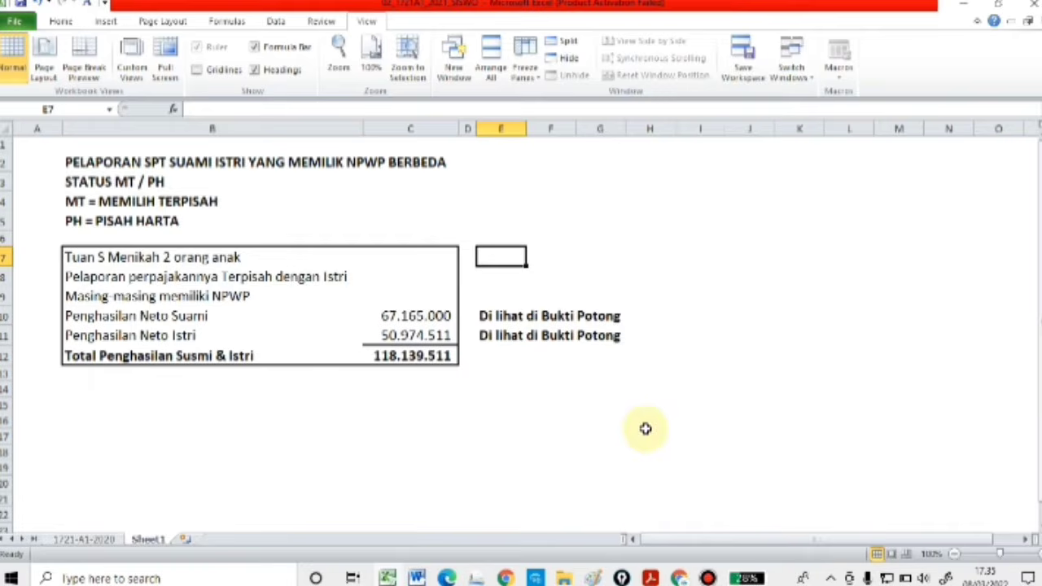
# - Switch to the withholding slip PDF in Adobe Acrobat Reader, examine line 12, Jumlah Penghasilan Neto, and return to the Excel sheet
pyautogui.click(650, 578)
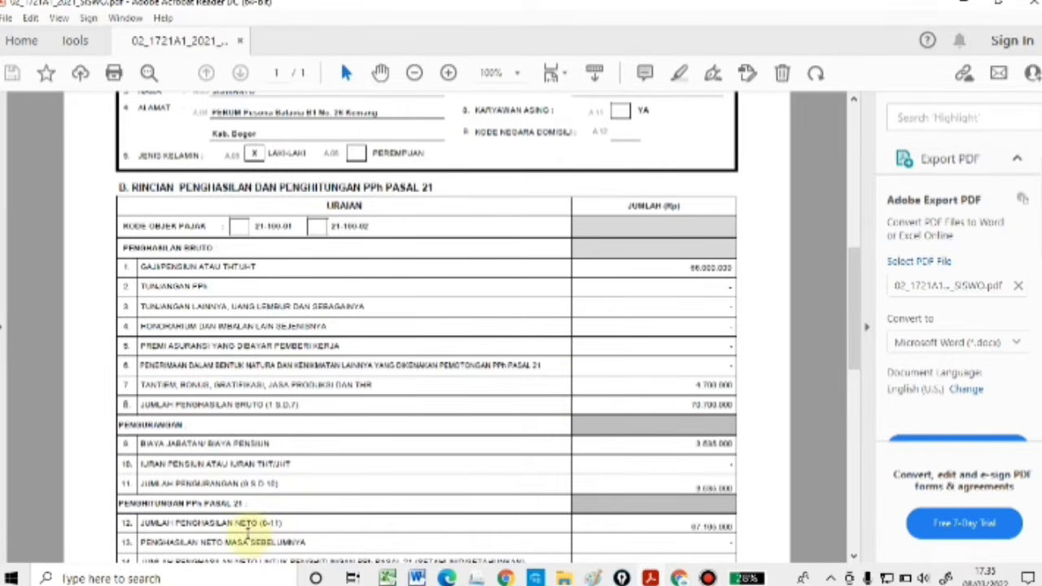
pyautogui.moveTo(244, 525); pyautogui.dragTo(688, 528)
pyautogui.click(688, 527)
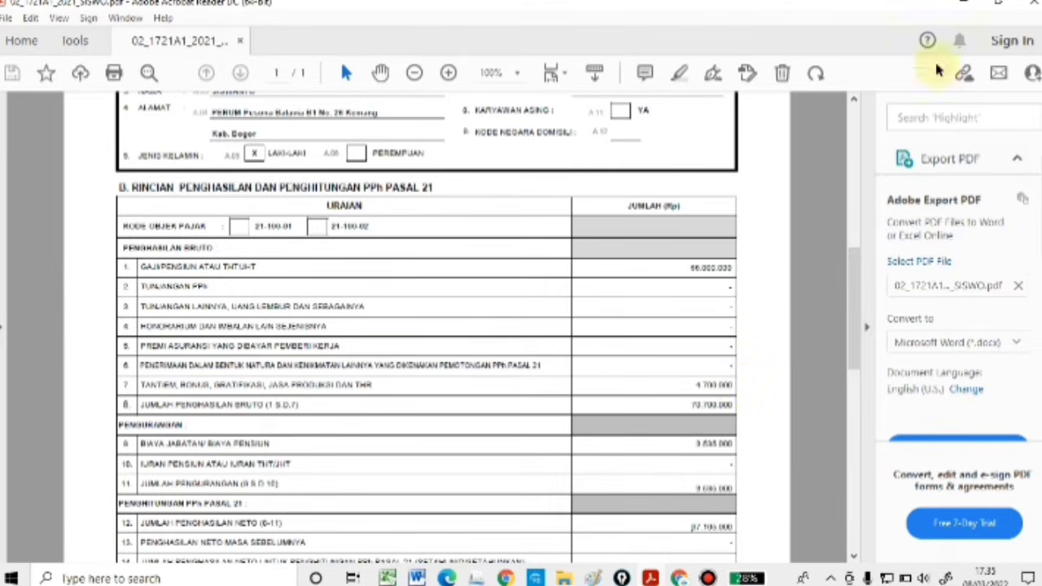
pyautogui.click(958, 9)
pyautogui.click(221, 449)
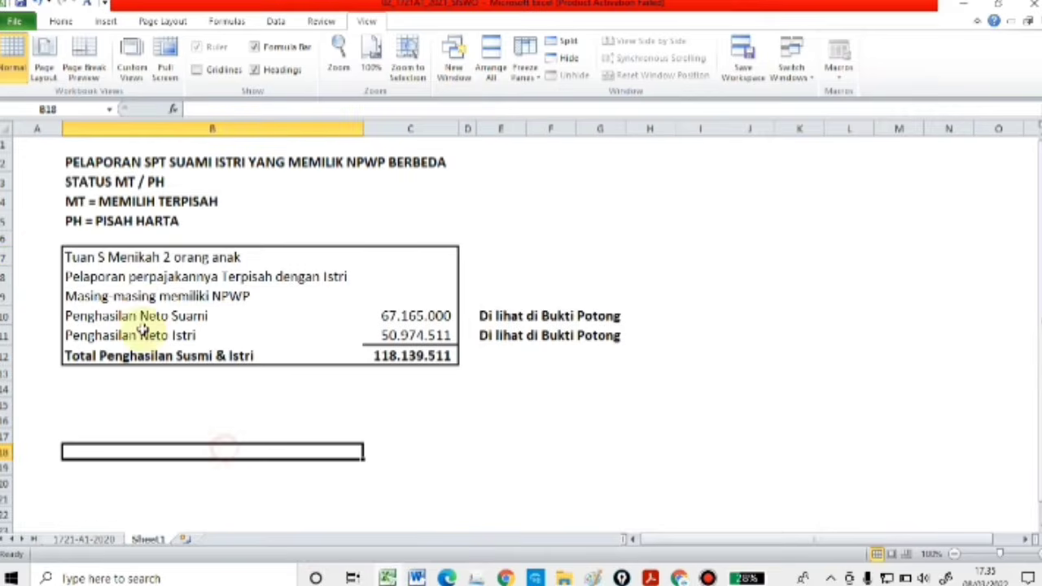
# - Review the case details in rows 7 to 10, including the husband's net income and its Bukti Potong source note
pyautogui.click(5, 258)
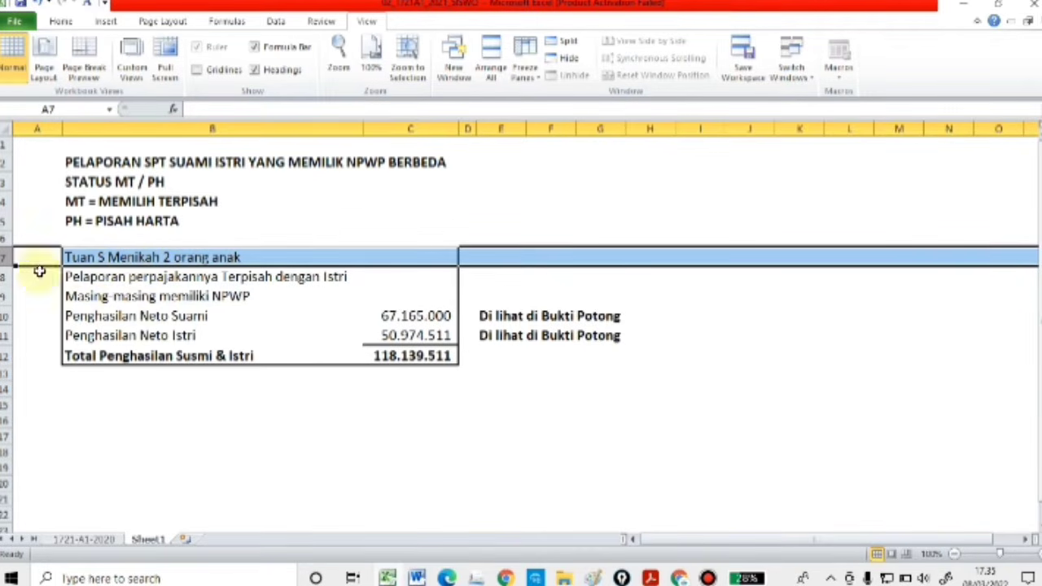
pyautogui.click(5, 276)
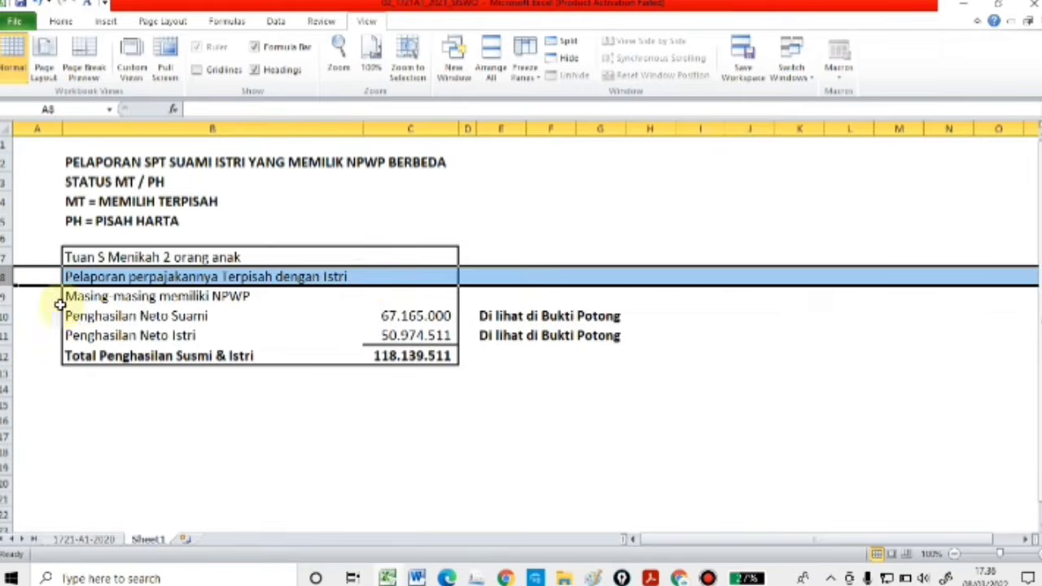
pyautogui.click(87, 296)
pyautogui.click(4, 317)
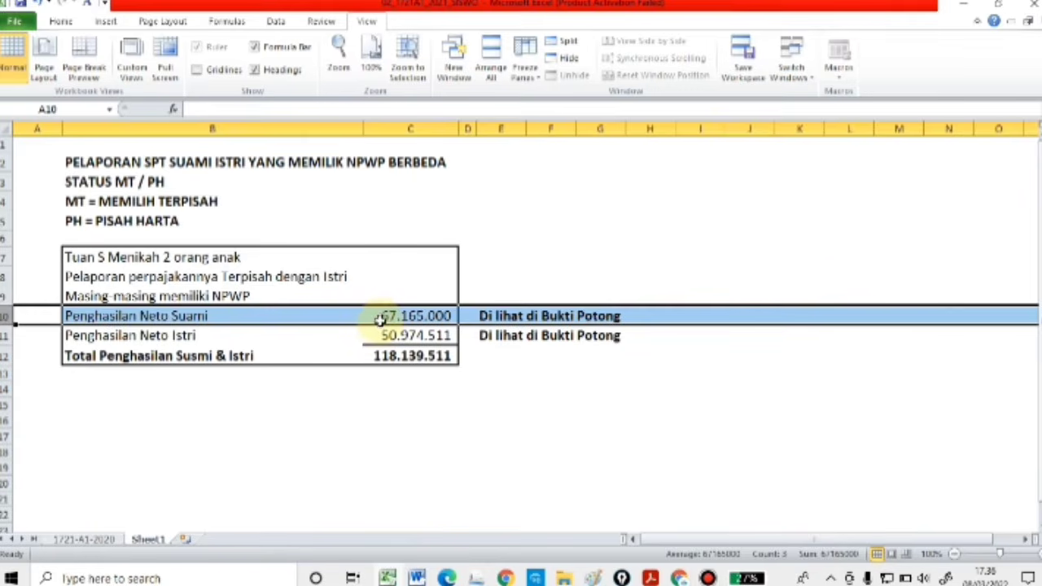
pyautogui.click(381, 318)
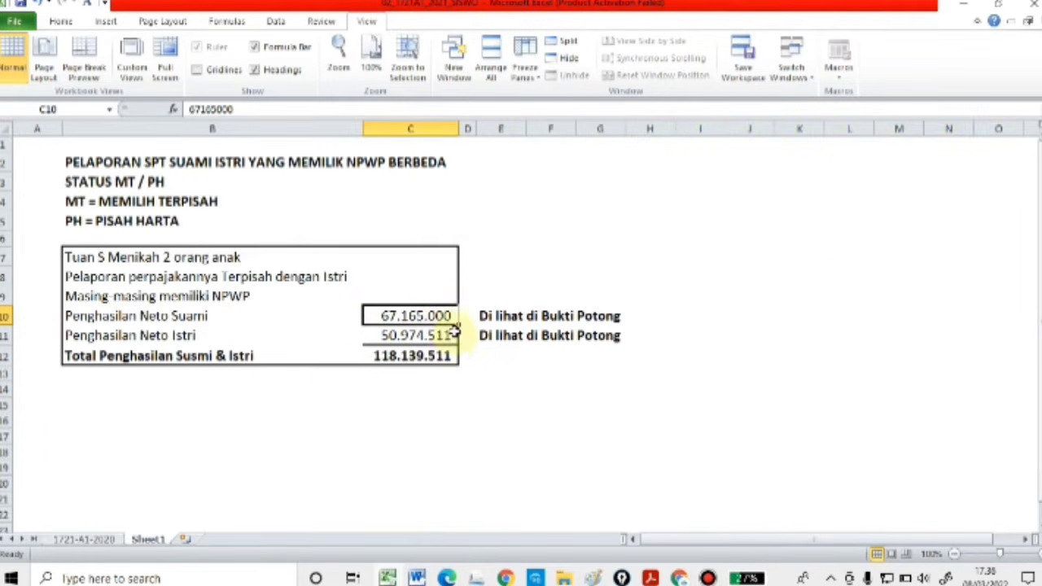
pyautogui.moveTo(486, 318); pyautogui.dragTo(586, 319)
pyautogui.click(541, 389)
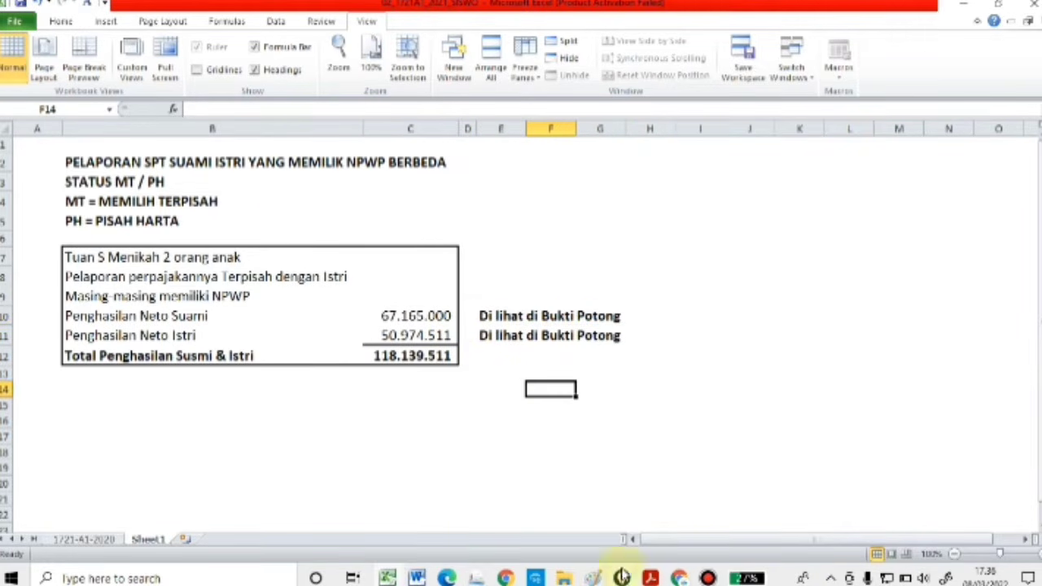
# - Check the husband's net income amount against line 12 of the withholding slip PDF, then return to the Excel sheet
pyautogui.click(649, 578)
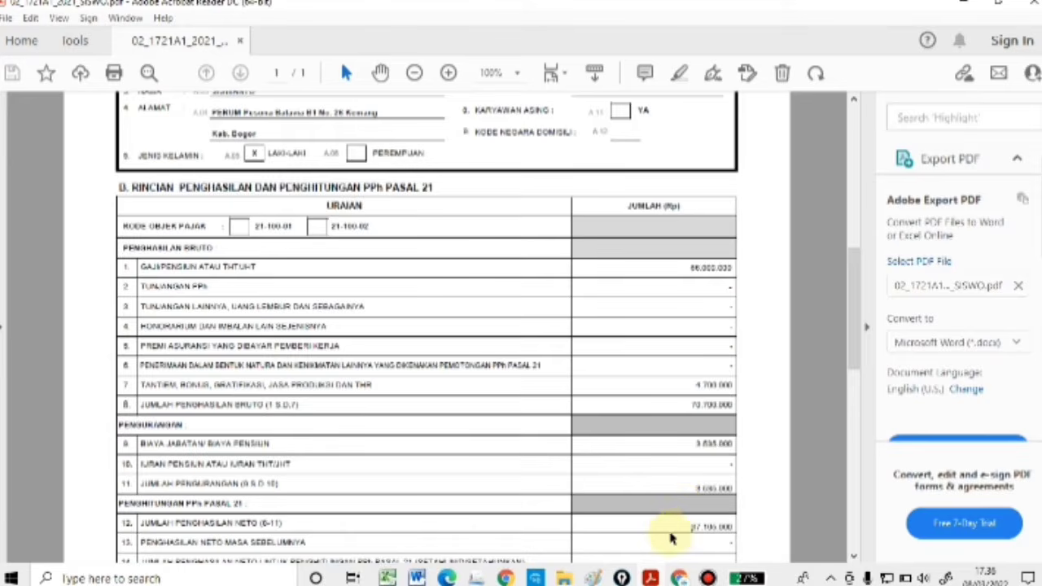
pyautogui.moveTo(678, 526); pyautogui.dragTo(733, 526)
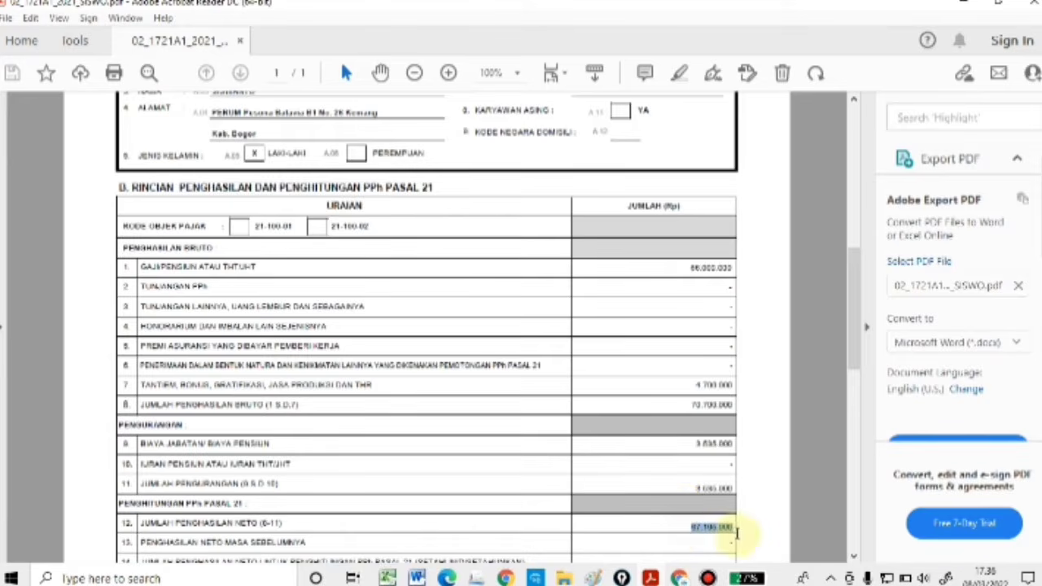
pyautogui.click(651, 578)
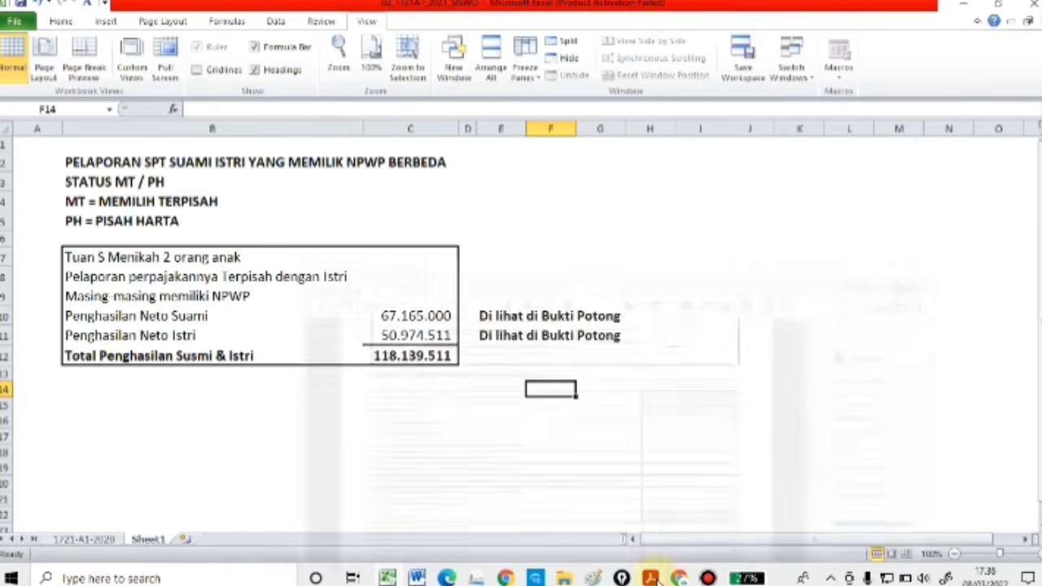
# - Examine the Penghasilan Neto Istri row, covering its label, the wife's amount and the source note beside it
pyautogui.click(88, 337)
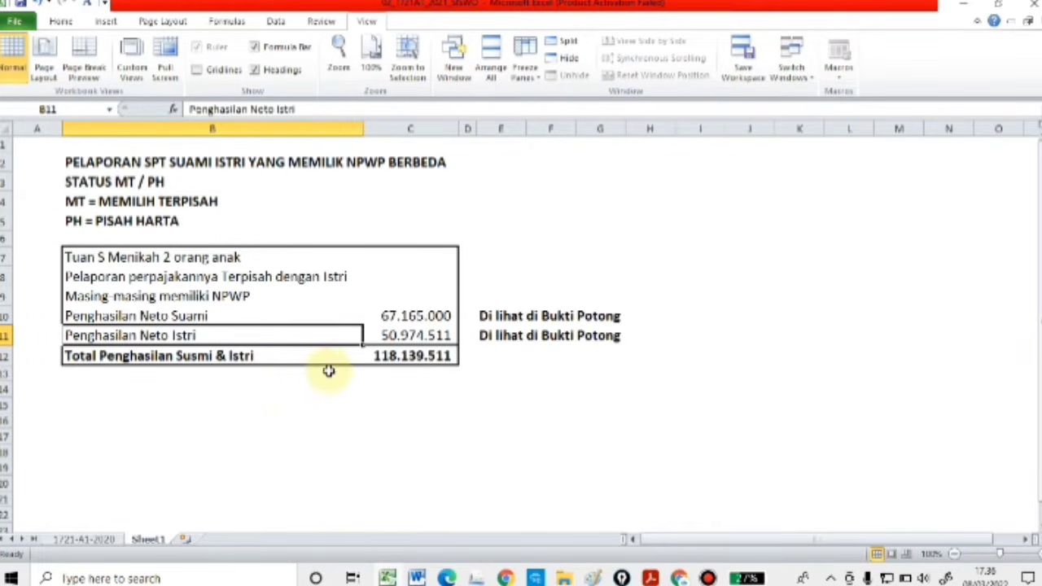
pyautogui.click(389, 332)
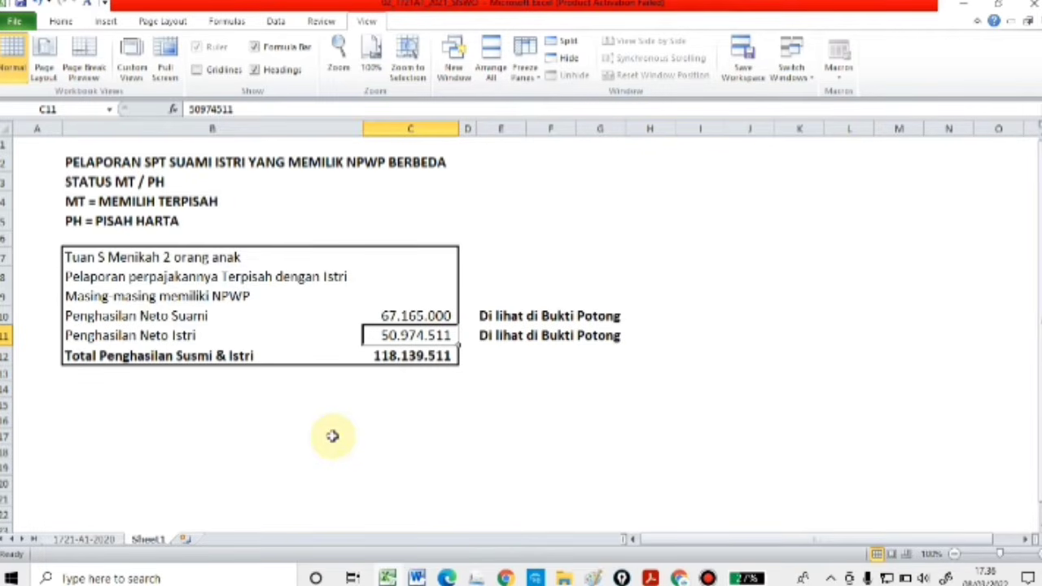
pyautogui.click(391, 389)
pyautogui.click(397, 338)
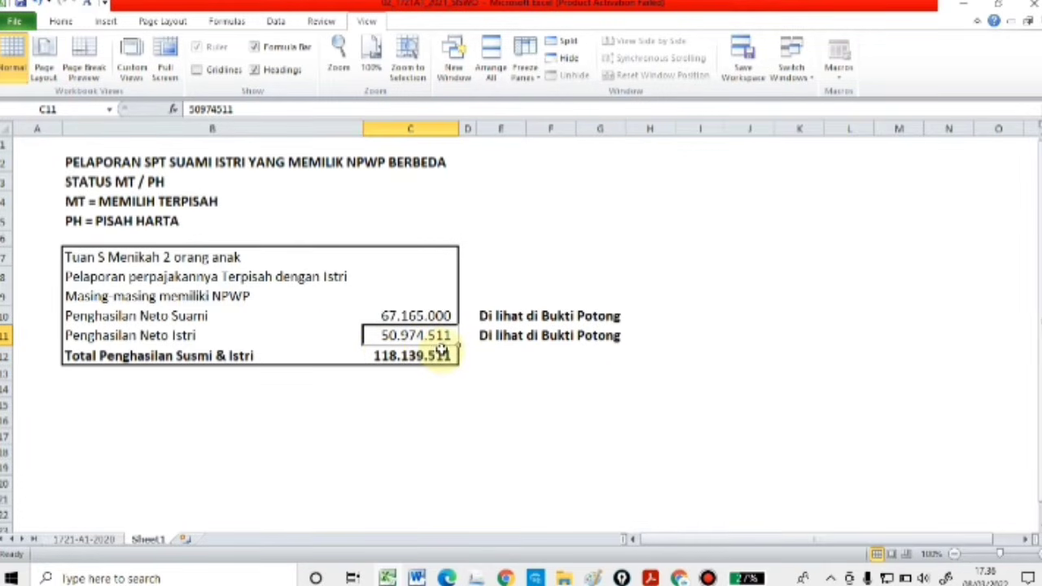
pyautogui.click(494, 336)
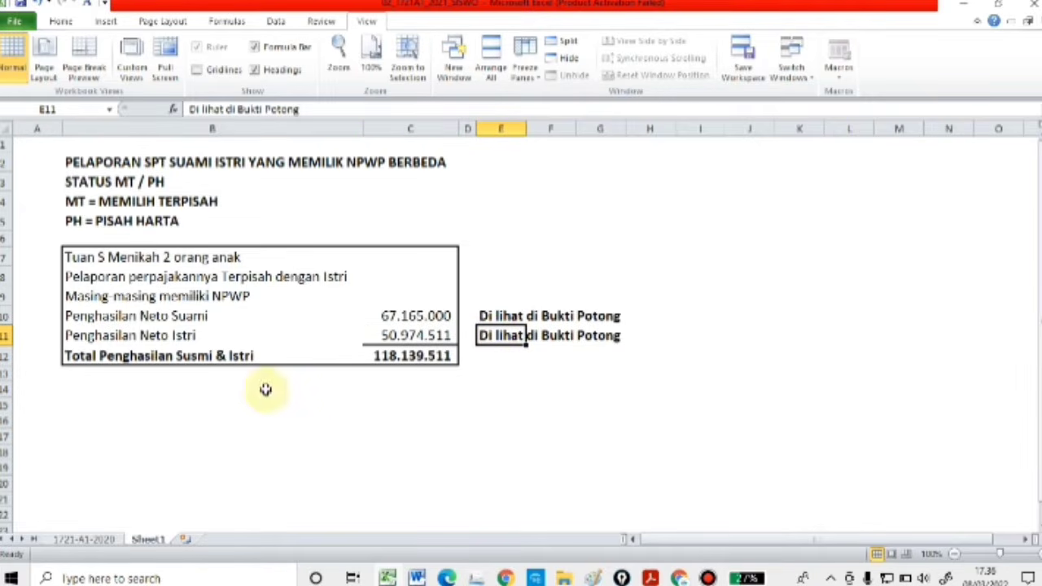
# - Correct the misspelled label in B12 to "Total Penghasilan Suami & Istri" and inspect the total formula in C12
pyautogui.click(6, 355)
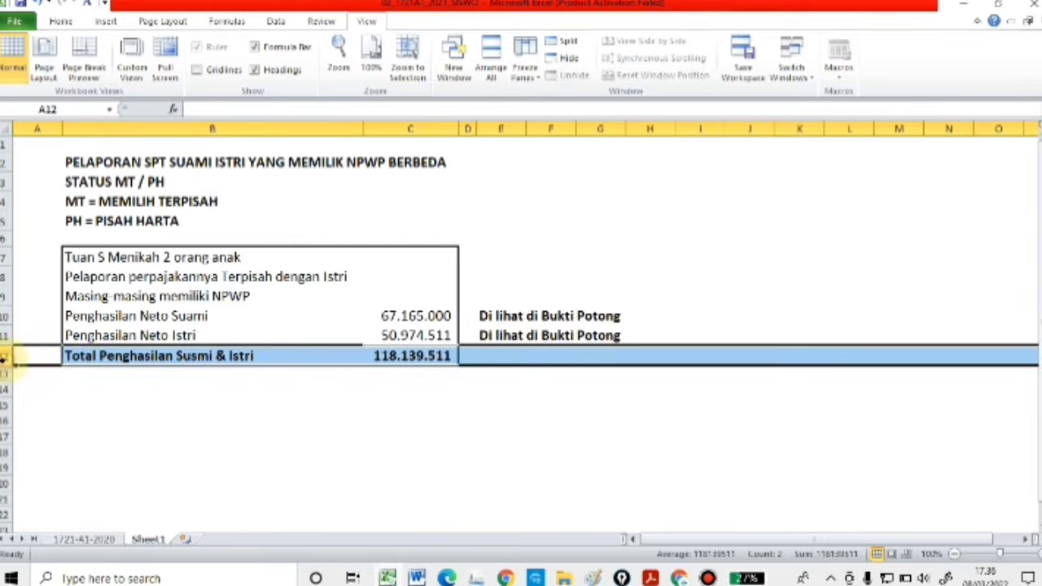
pyautogui.click(189, 355)
pyautogui.doubleClick(166, 355)
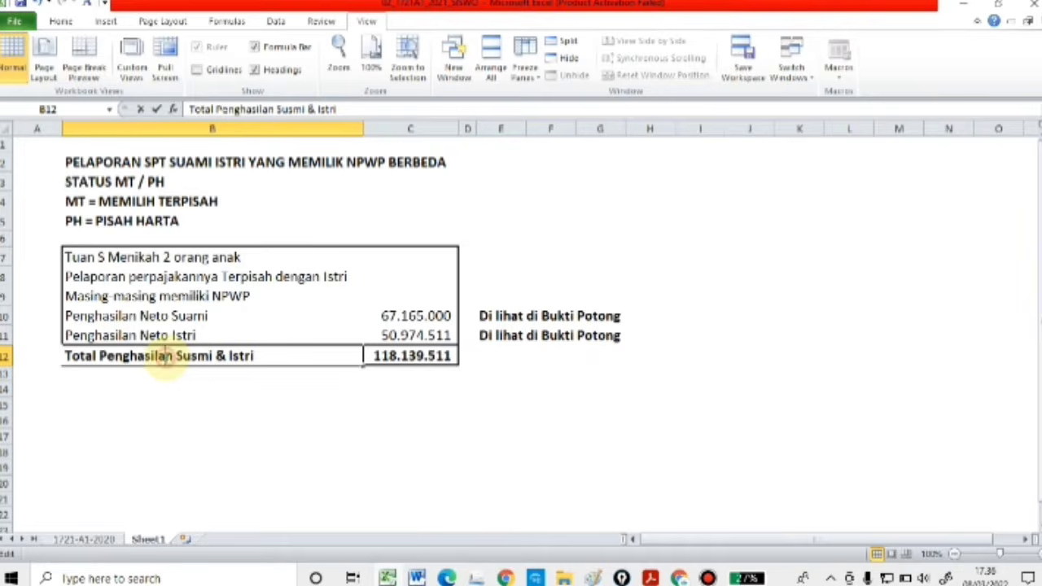
pyautogui.click(192, 357)
pyautogui.press('Delete')
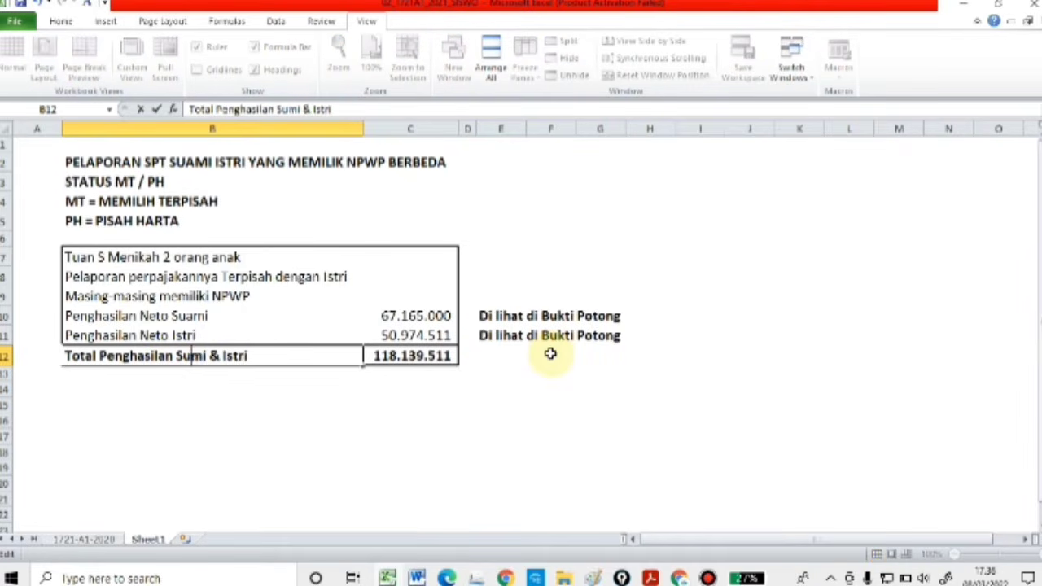
pyautogui.write('a')
pyautogui.press('Return')
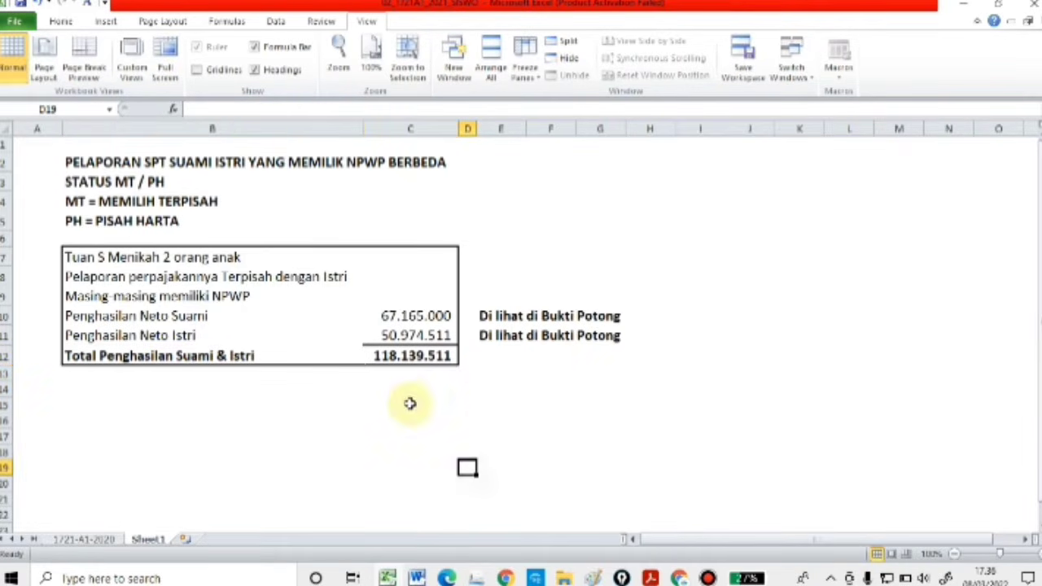
pyautogui.click(421, 355)
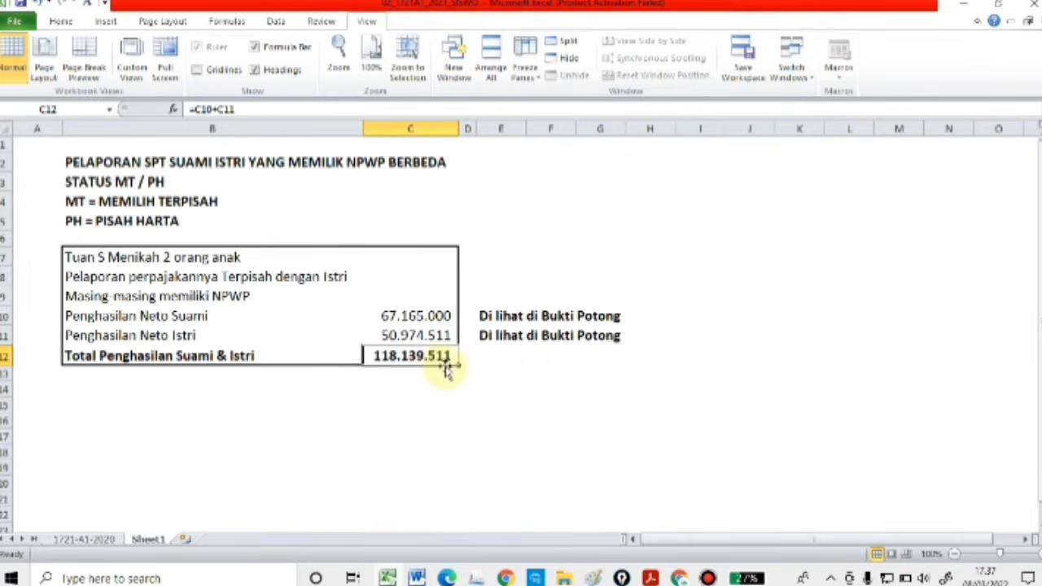
pyautogui.click(492, 408)
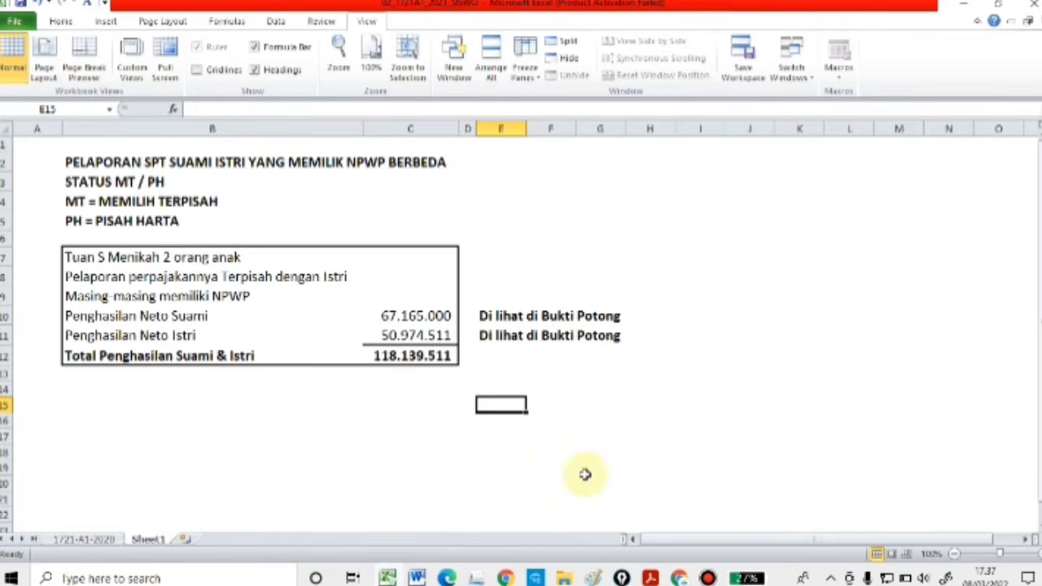
# - Switch to the DJP e-Filing archive page in Chrome and look through the Daftar SPT list of filed returns
pyautogui.click(682, 578)
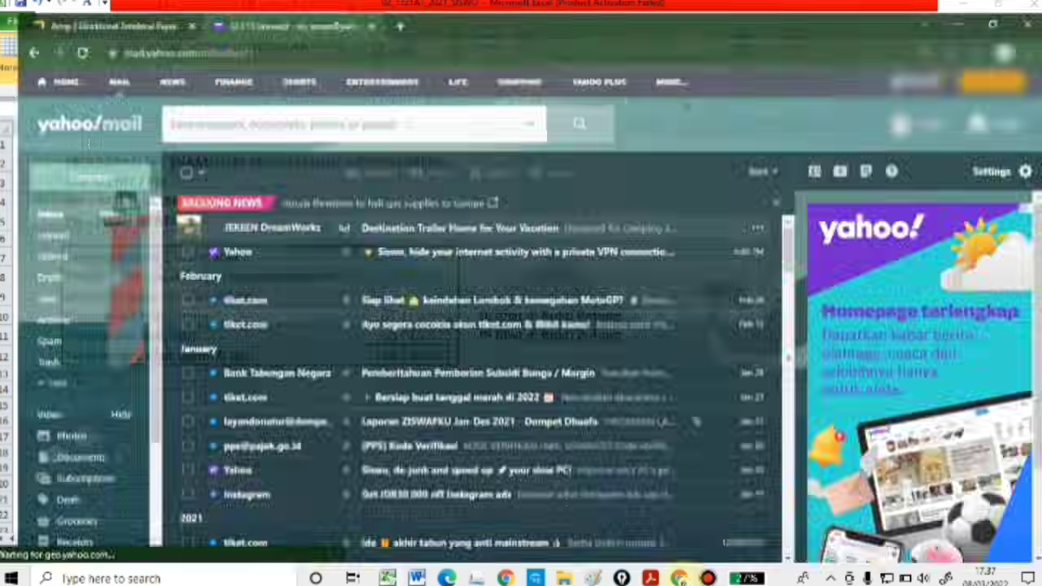
pyautogui.click(138, 6)
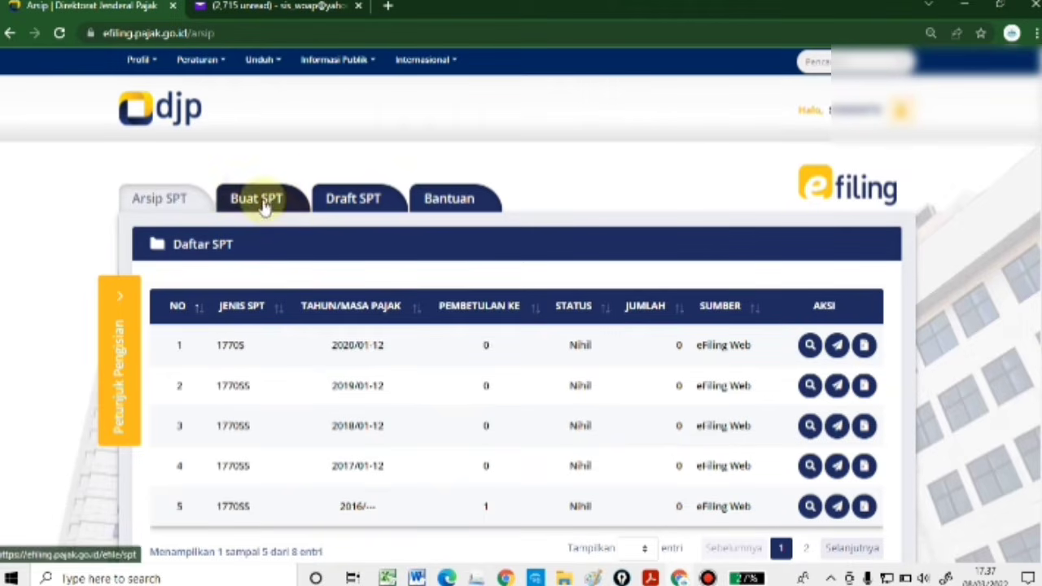
pyautogui.scroll(-2, 452, 389)
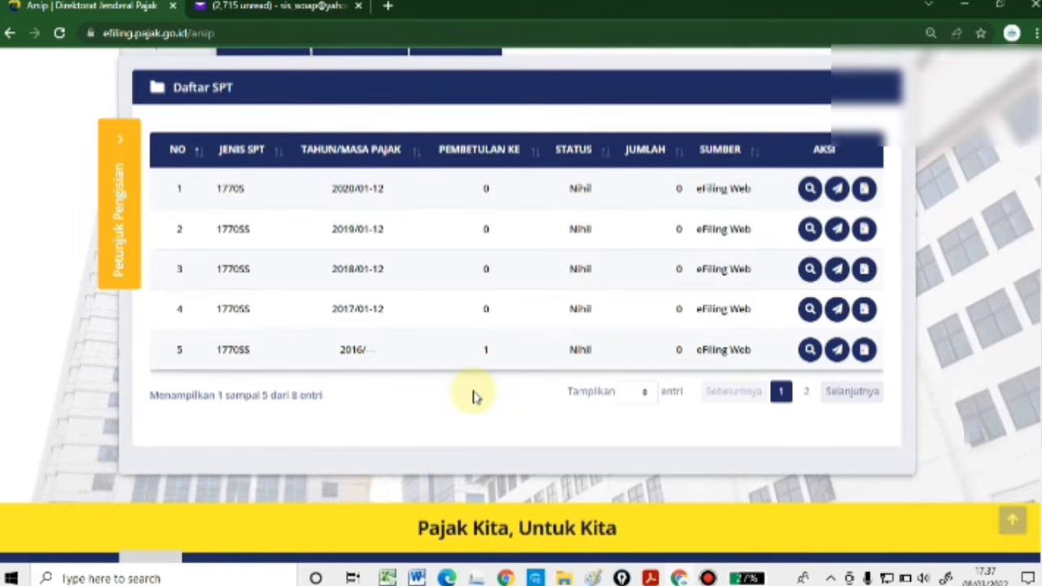
pyautogui.scroll(1, 472, 395)
pyautogui.scroll(1, 391, 383)
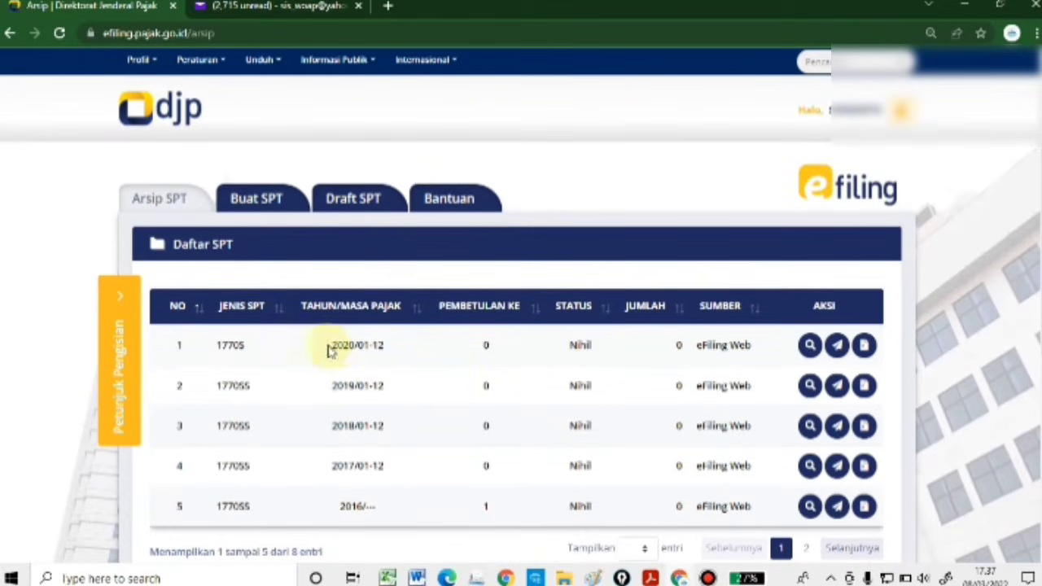
pyautogui.scroll(-1, 460, 350)
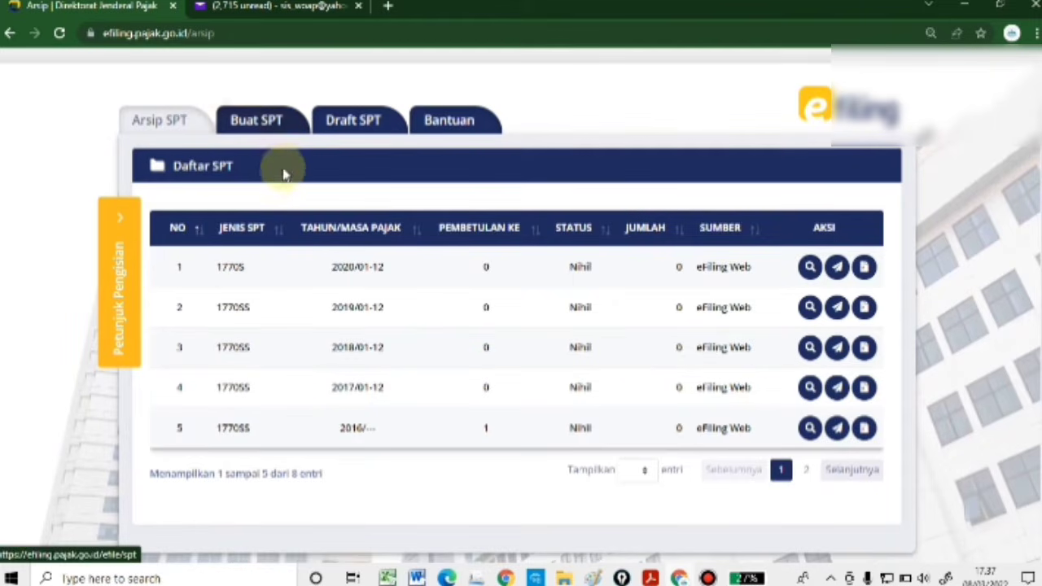
# - Create a new SPT, answering Tidak for business or freelance work and Ya for MT/PH status, using form 1770 S Dengan bentuk formulir
pyautogui.click(272, 126)
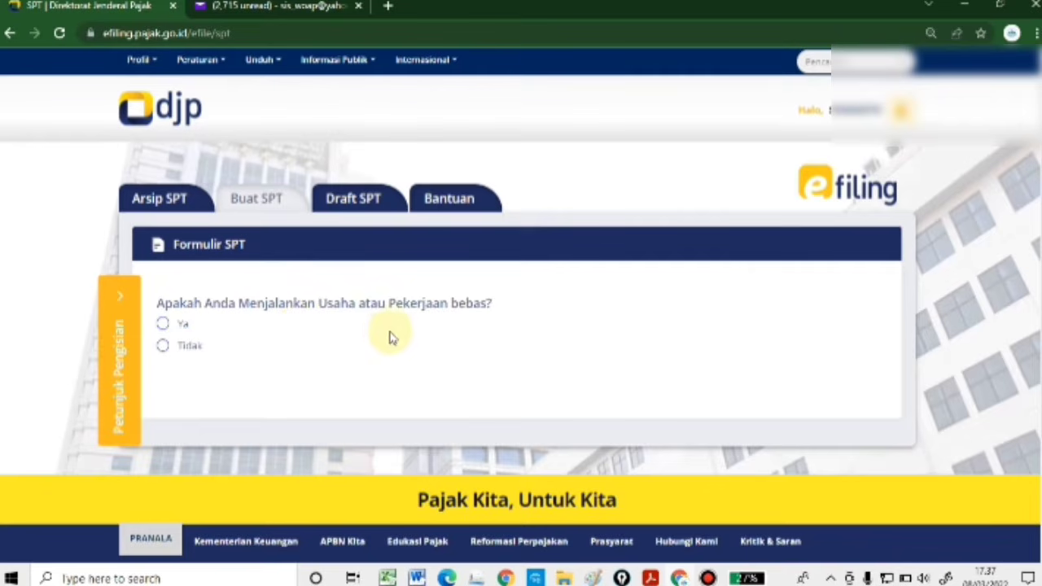
pyautogui.click(167, 349)
pyautogui.scroll(-1, 295, 345)
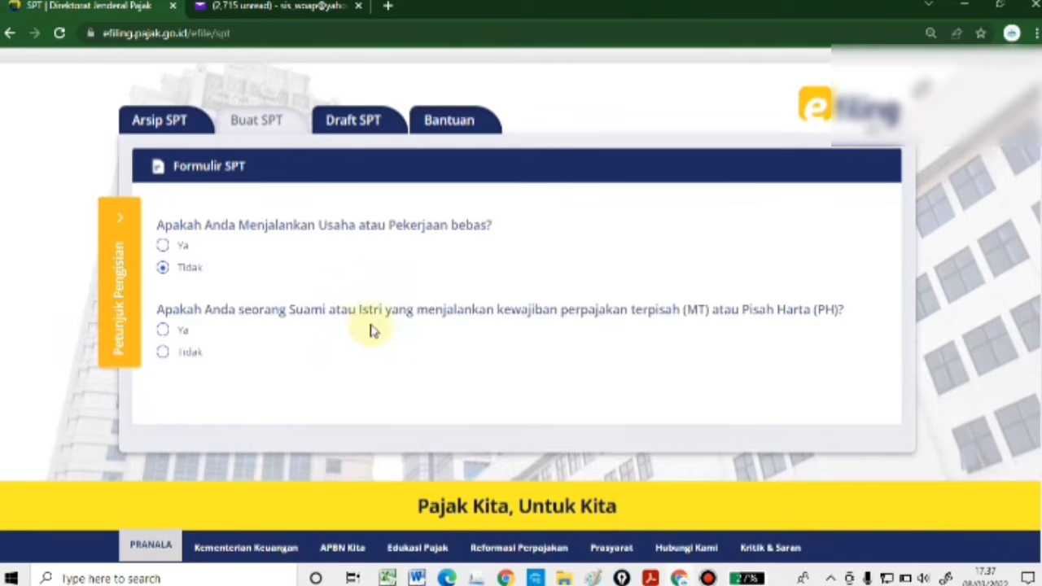
pyautogui.click(164, 333)
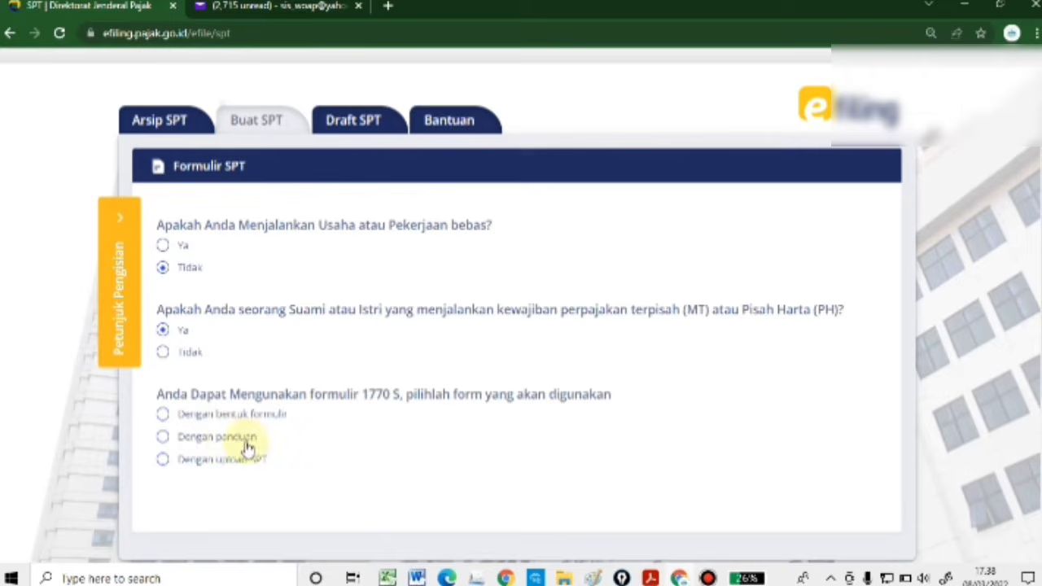
pyautogui.click(164, 417)
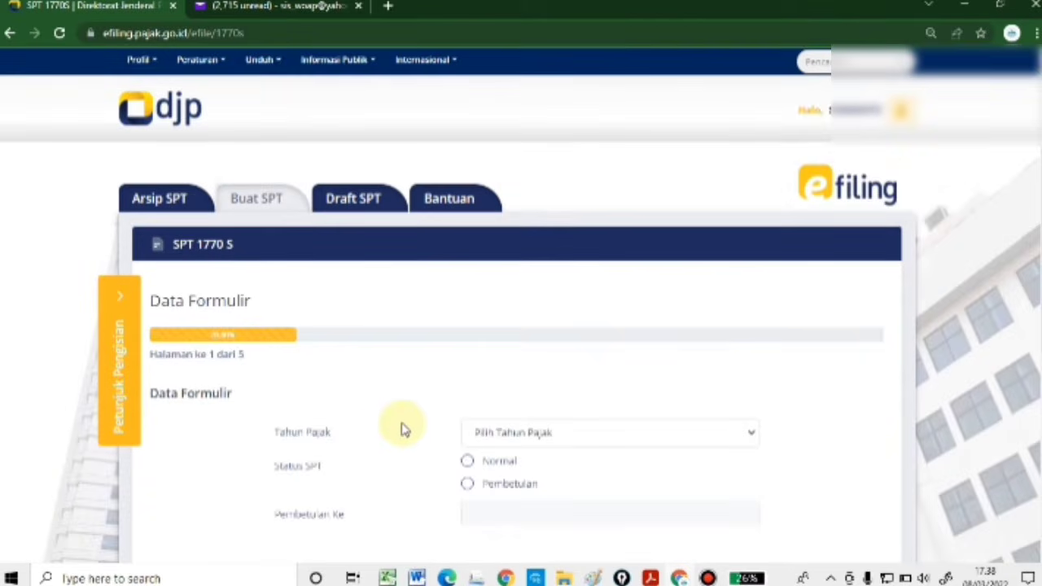
# - Fill in Data Formulir with Tahun Pajak 2021 and Status SPT Normal, and proceed to Lampiran II
pyautogui.scroll(-2, 399, 428)
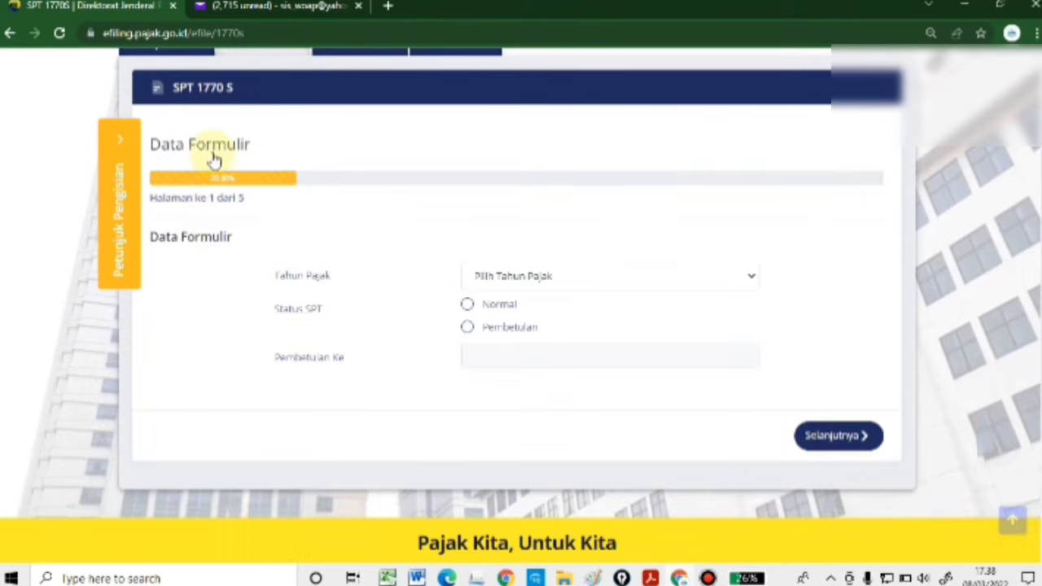
pyautogui.click(541, 283)
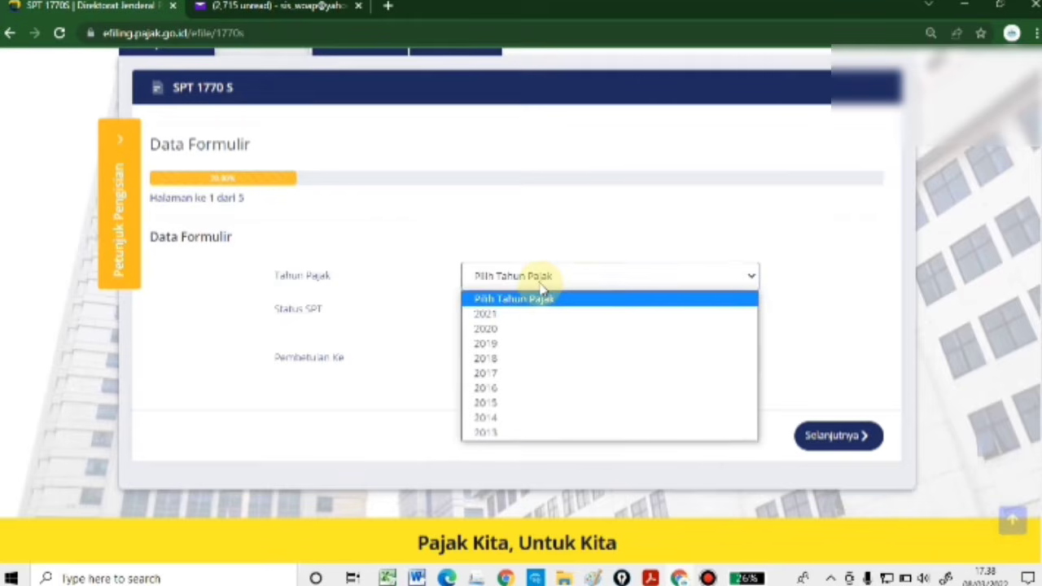
pyautogui.click(506, 317)
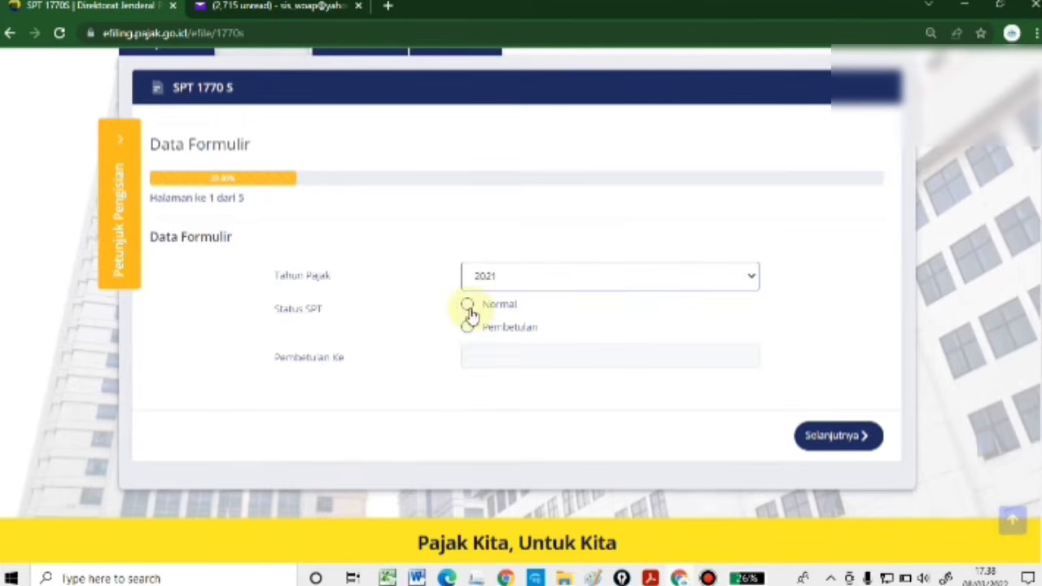
pyautogui.click(467, 307)
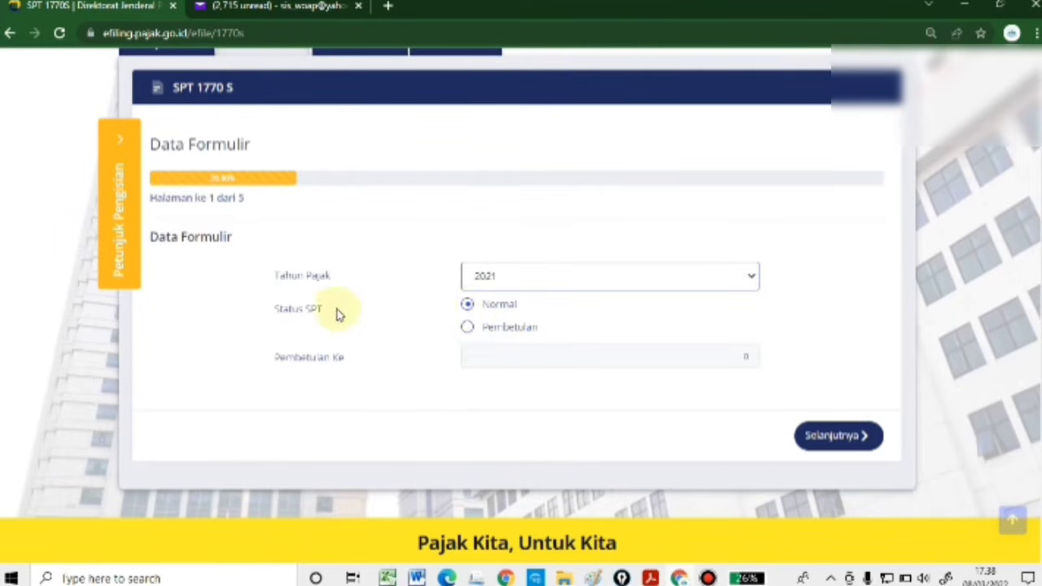
pyautogui.click(812, 437)
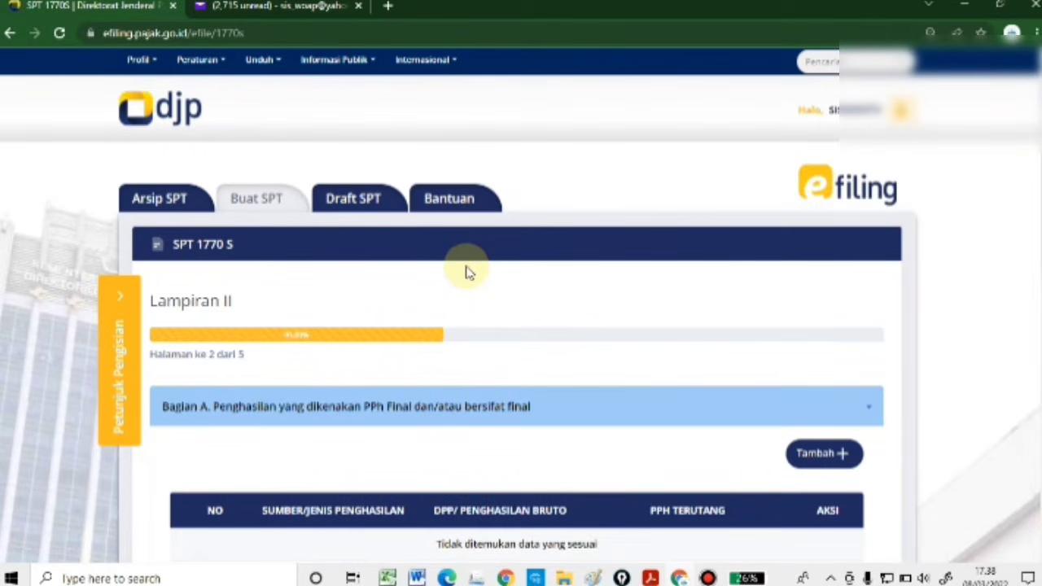
# - Go to Bagian B: Harta Pada Akhir Tahun in Lampiran II and load the assets from last year's SPT
pyautogui.scroll(-2, 433, 358)
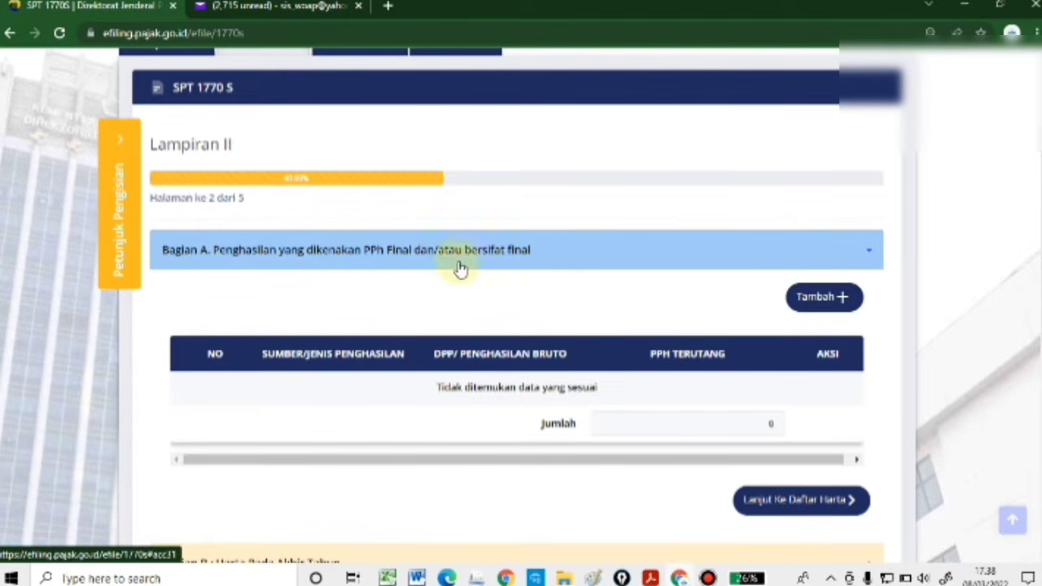
pyautogui.scroll(-2, 558, 298)
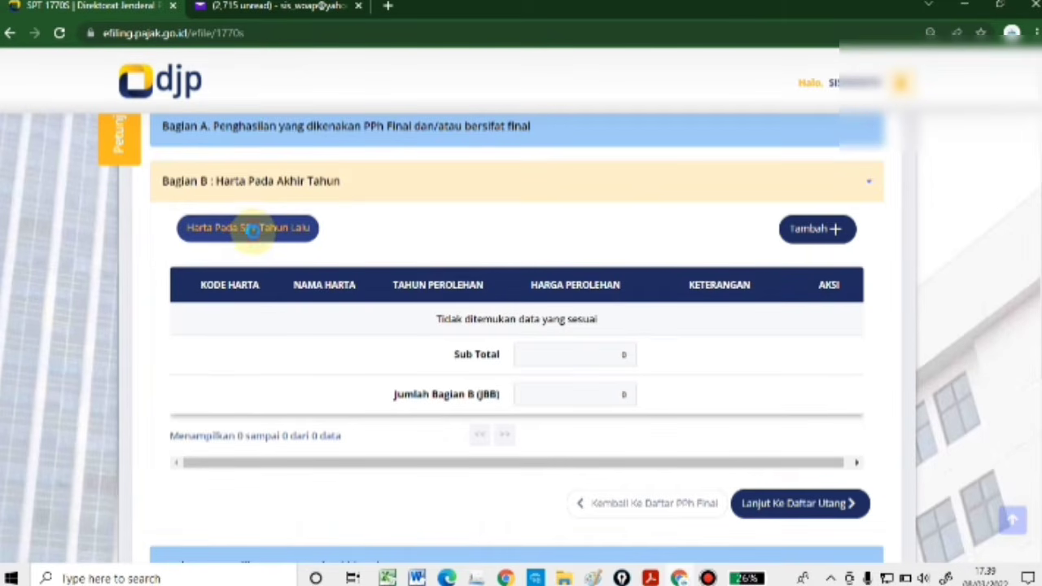
pyautogui.click(252, 230)
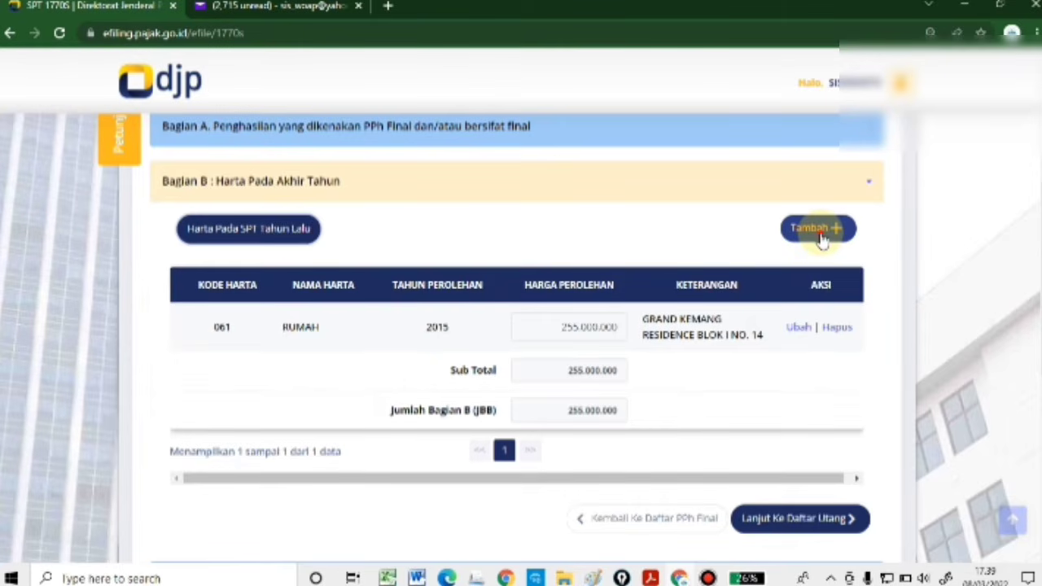
# - Open the Harta Baru form, examine its asset code, name, acquisition year, price and description fields, and cancel without adding an asset
pyautogui.scroll(-2, 523, 355)
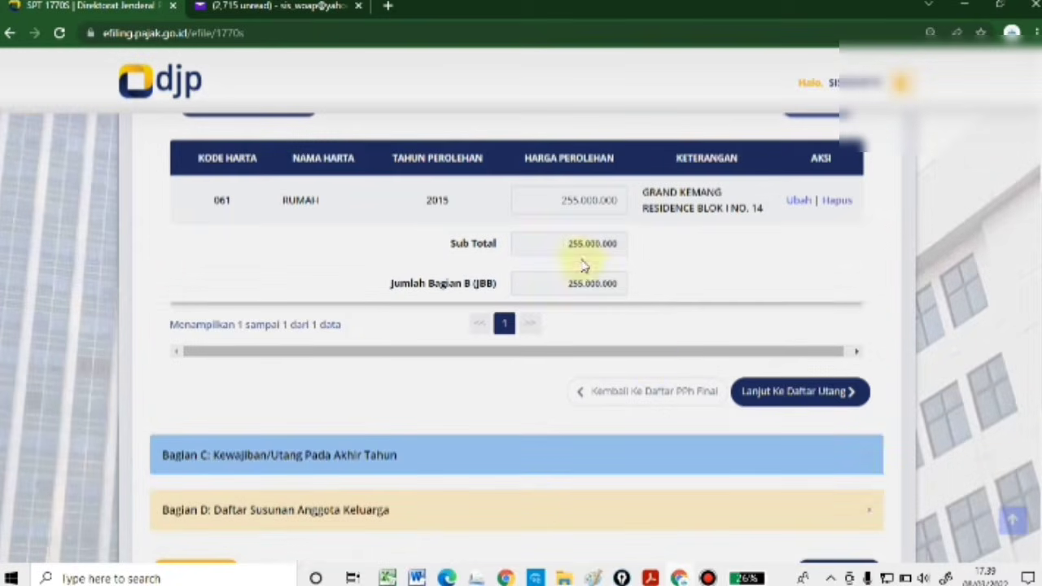
pyautogui.click(753, 391)
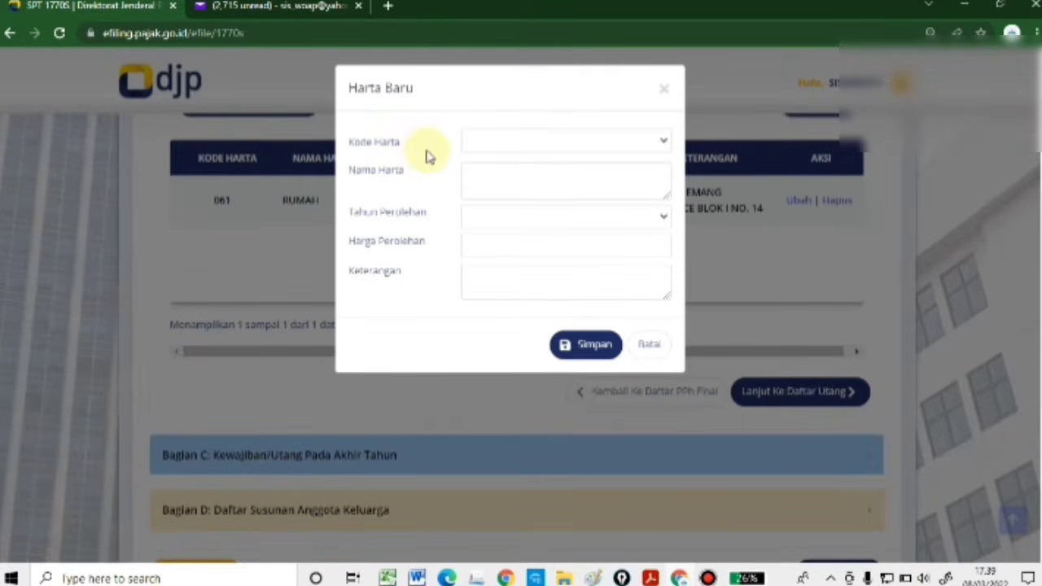
pyautogui.click(586, 148)
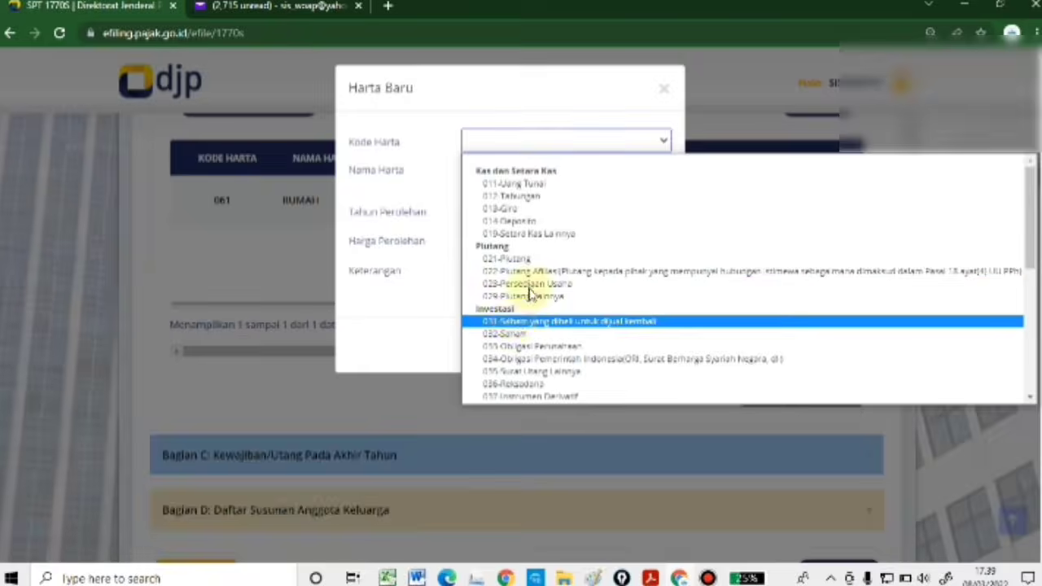
pyautogui.click(595, 119)
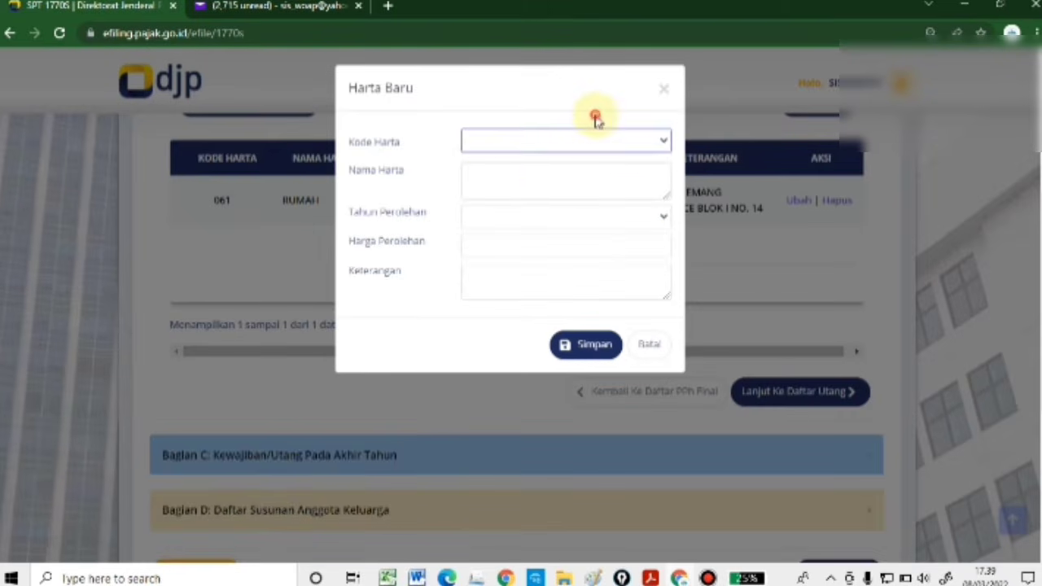
pyautogui.click(508, 177)
pyautogui.click(472, 216)
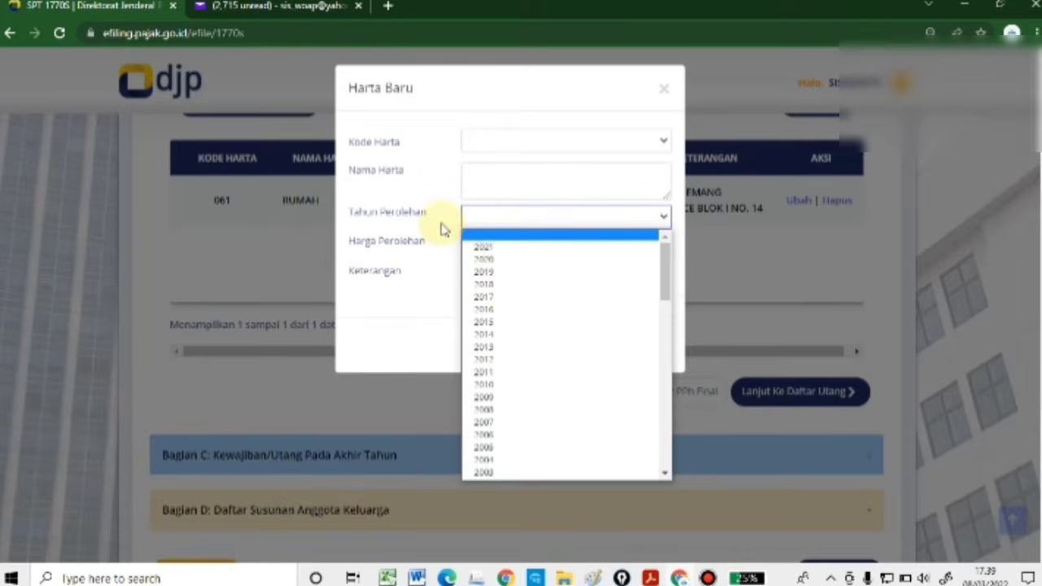
pyautogui.click(442, 226)
pyautogui.click(492, 244)
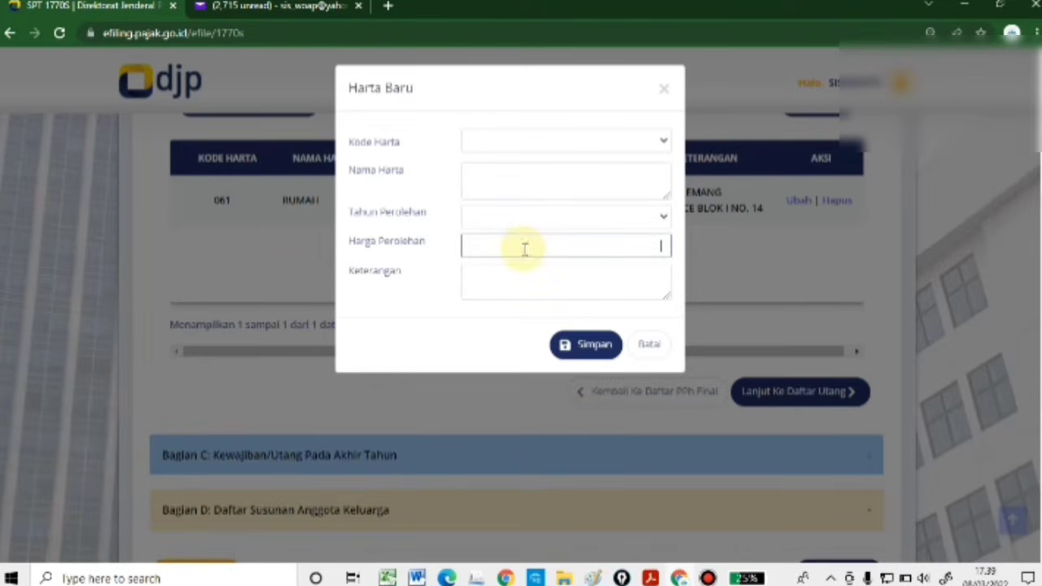
pyautogui.click(510, 282)
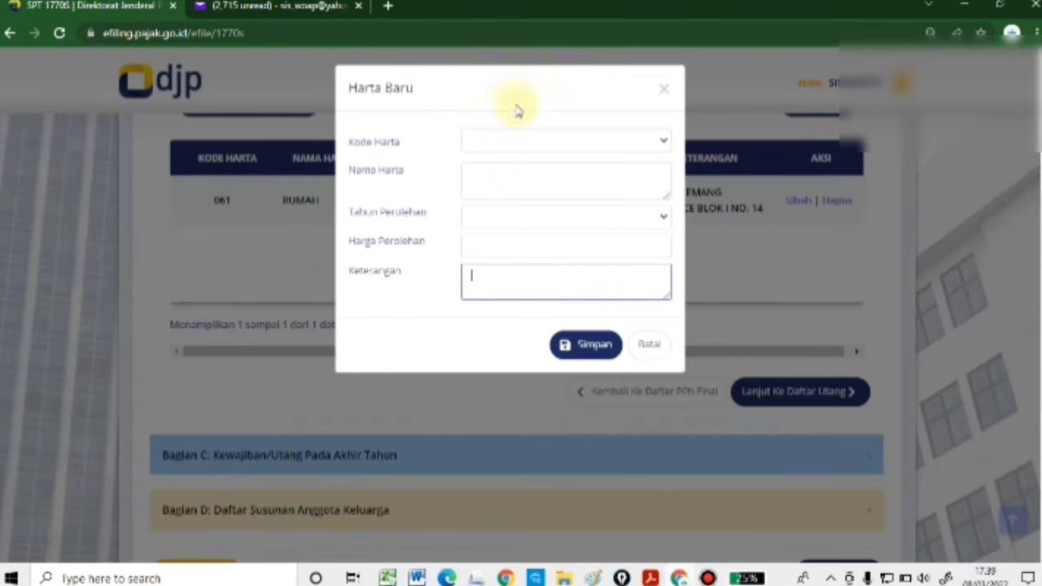
pyautogui.moveTo(526, 97); pyautogui.dragTo(575, 122)
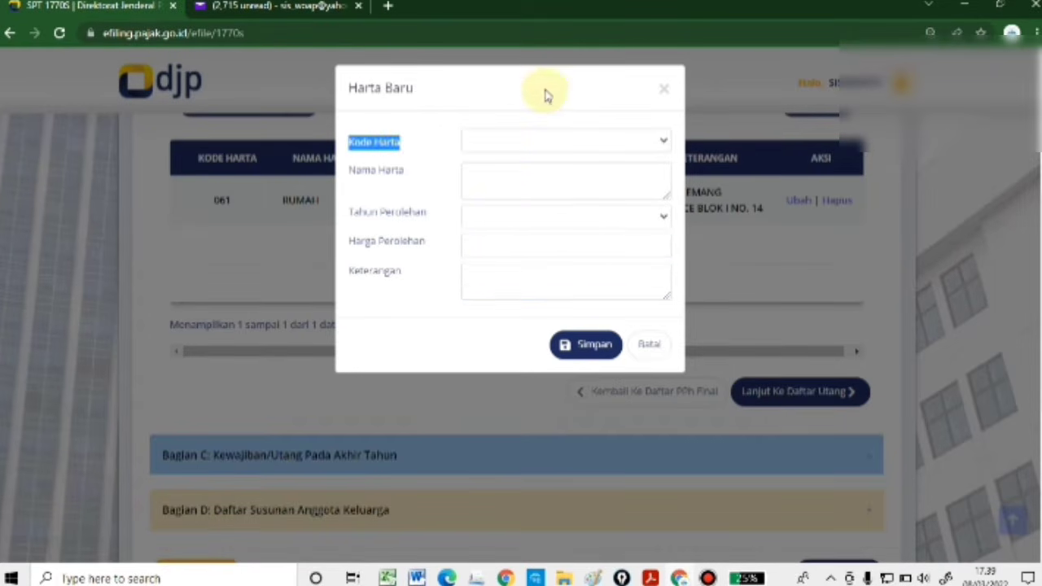
pyautogui.click(545, 95)
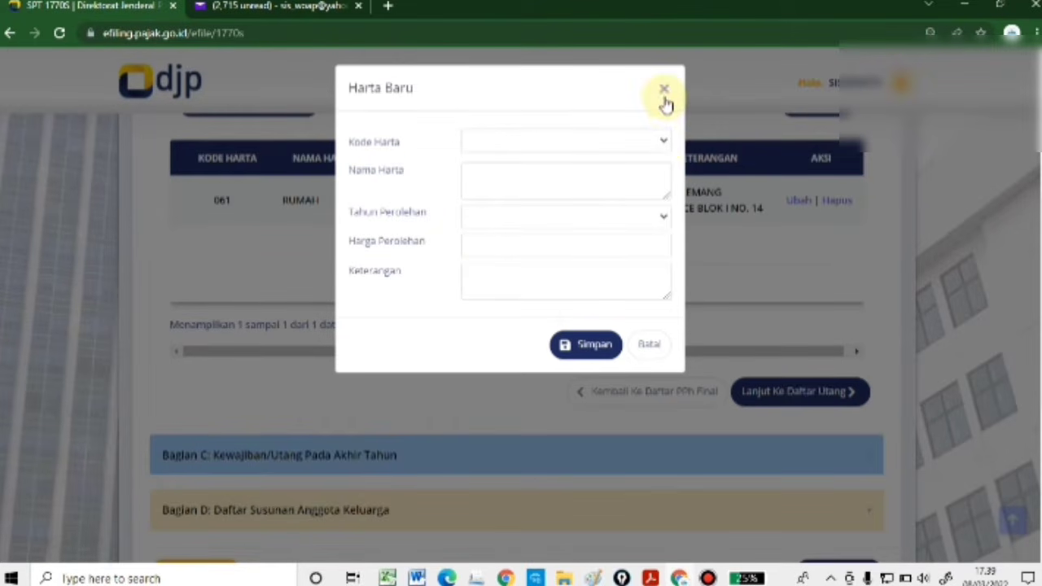
pyautogui.click(643, 345)
# - Expand Bagian C: Kewajiban/Utang Pada Akhir Tahun and load the debts from last year's SPT
pyautogui.scroll(-3, 545, 370)
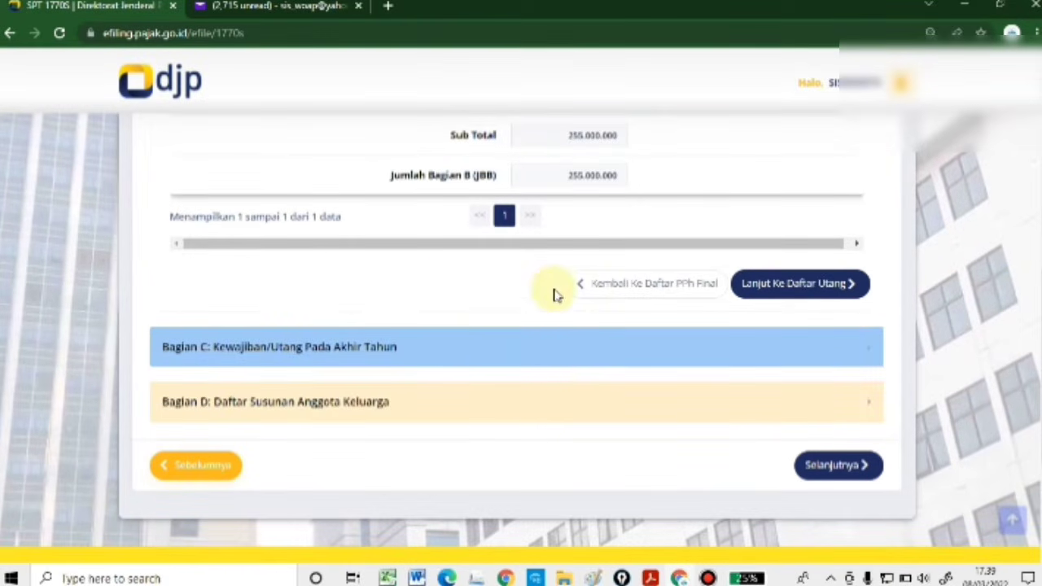
pyautogui.click(338, 348)
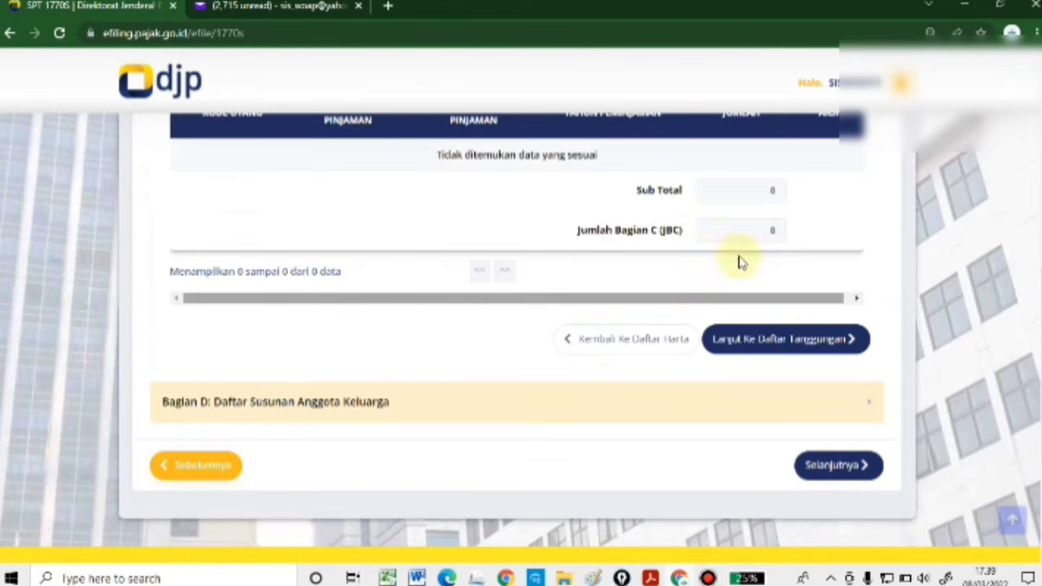
pyautogui.scroll(1, 597, 302)
pyautogui.scroll(1, 586, 353)
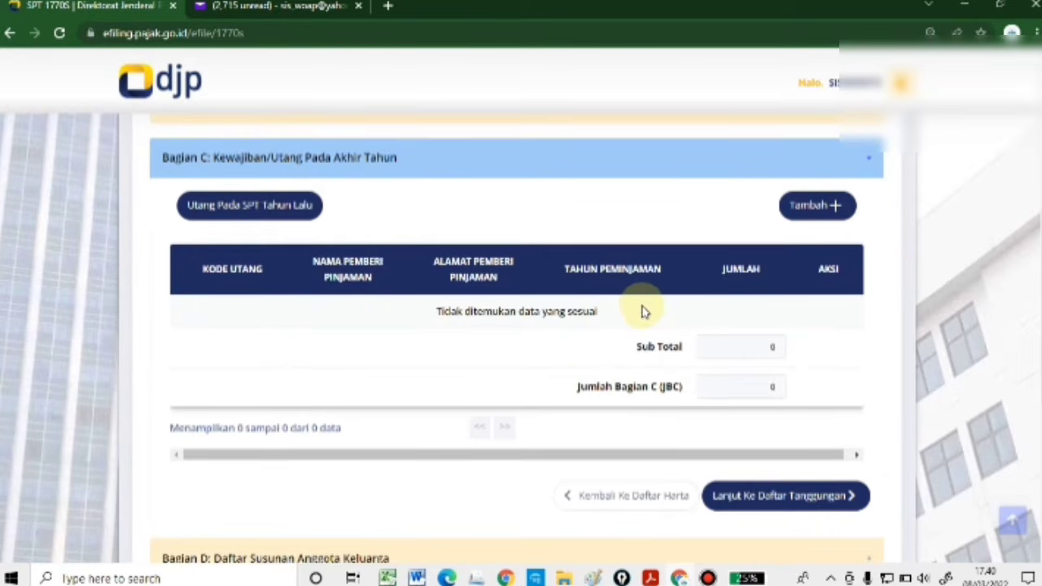
pyautogui.scroll(-2, 643, 309)
pyautogui.scroll(2, 651, 305)
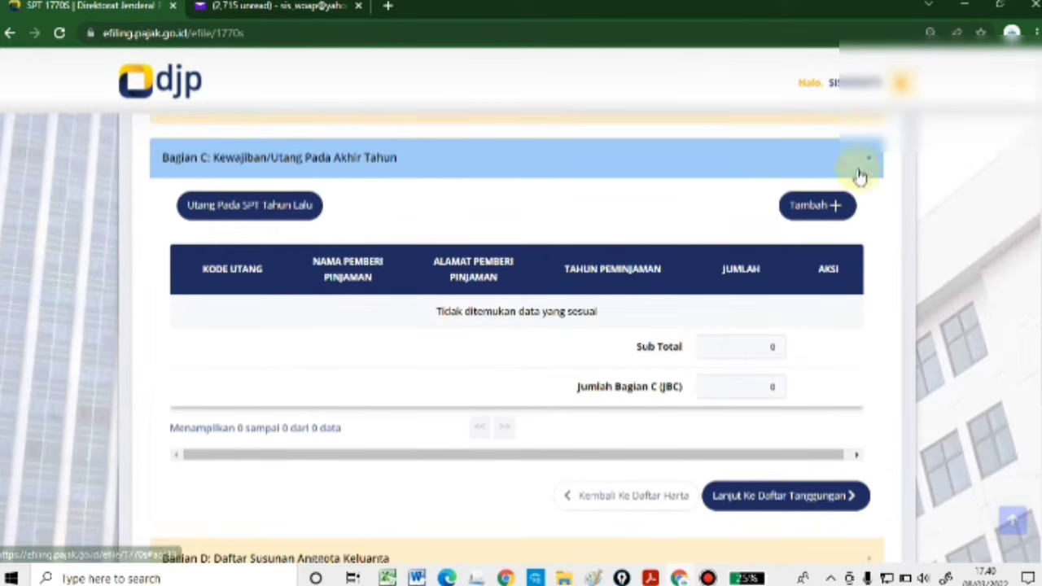
pyautogui.click(263, 213)
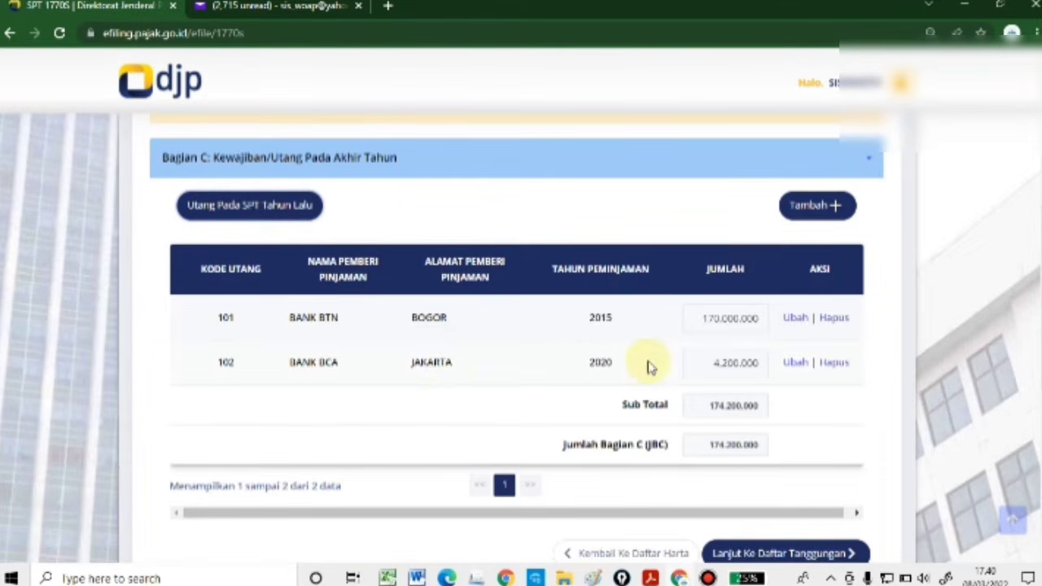
# - Review the debt list, continue to Bagian D: Daftar Susunan Anggota Keluarga, and load the dependants from last year's SPT
pyautogui.scroll(-1, 651, 366)
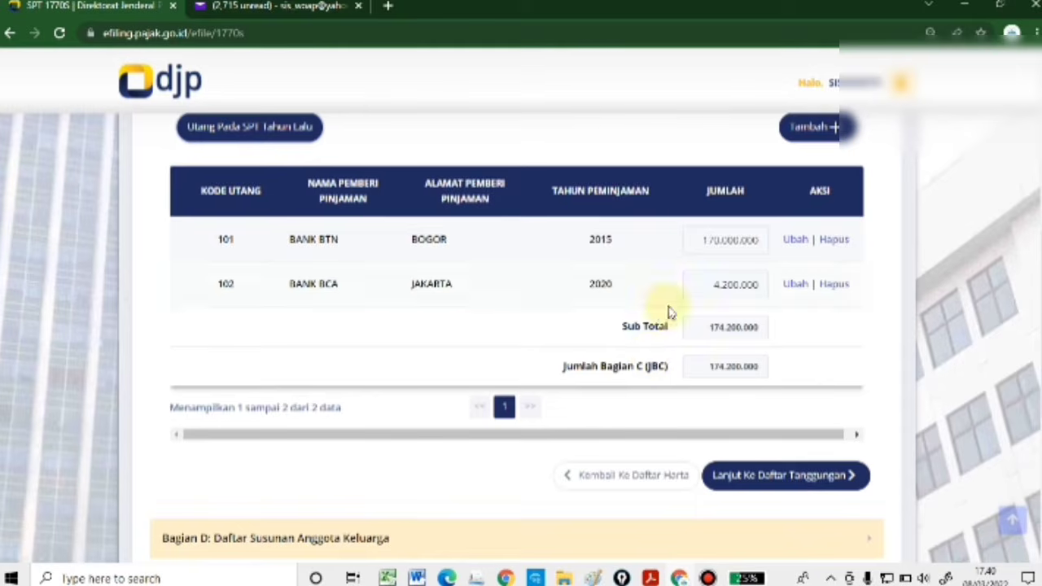
pyautogui.scroll(-2, 658, 330)
pyautogui.scroll(2, 658, 328)
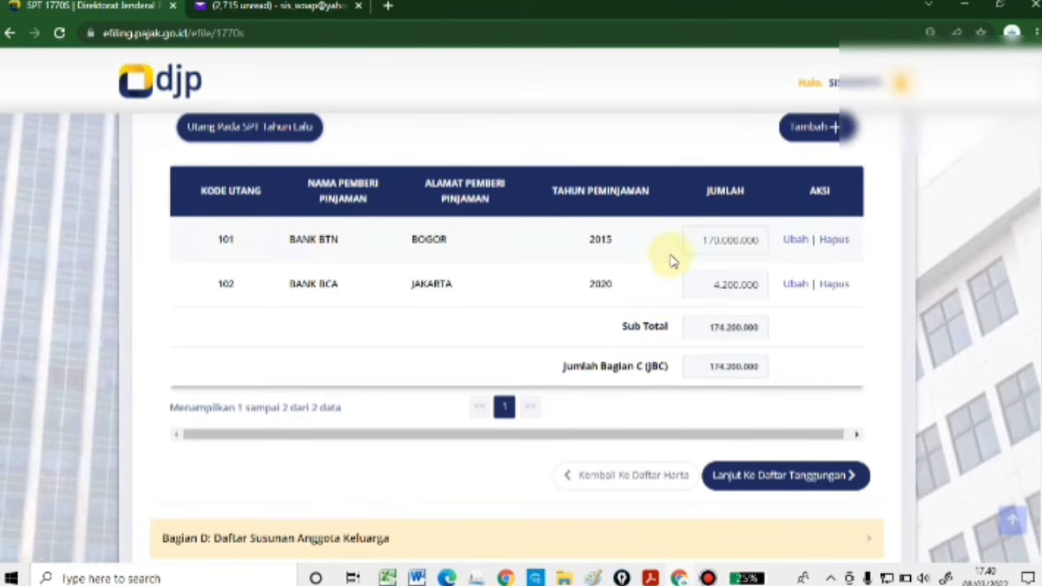
pyautogui.scroll(-1, 663, 301)
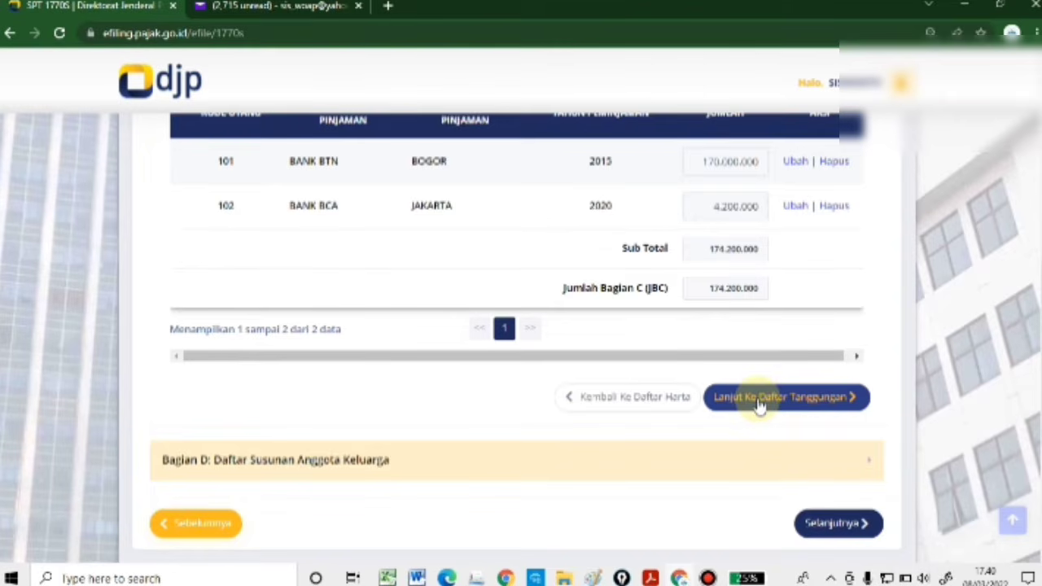
pyautogui.scroll(2, 757, 403)
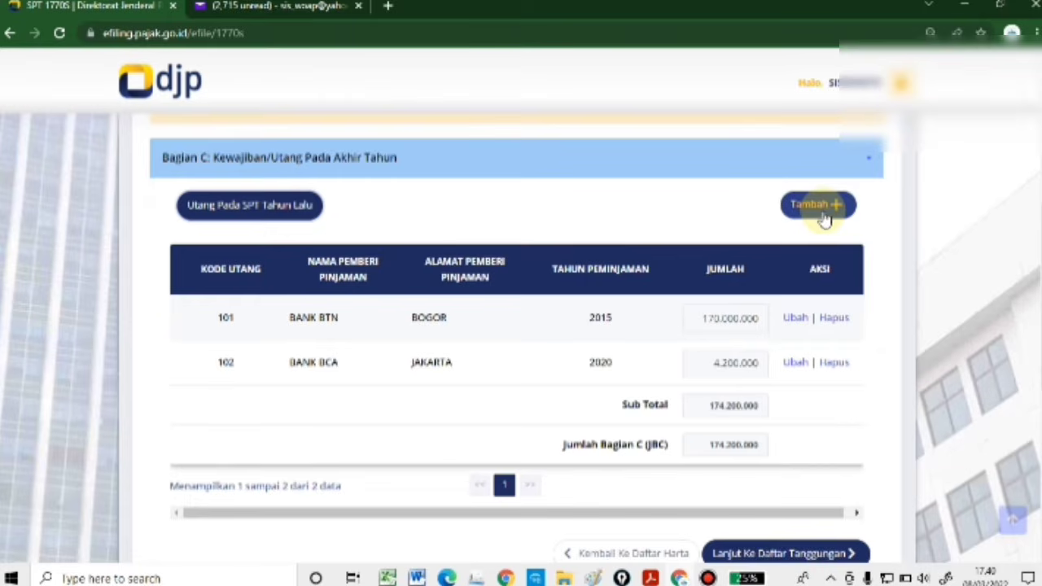
pyautogui.scroll(-1, 825, 224)
pyautogui.scroll(-2, 824, 227)
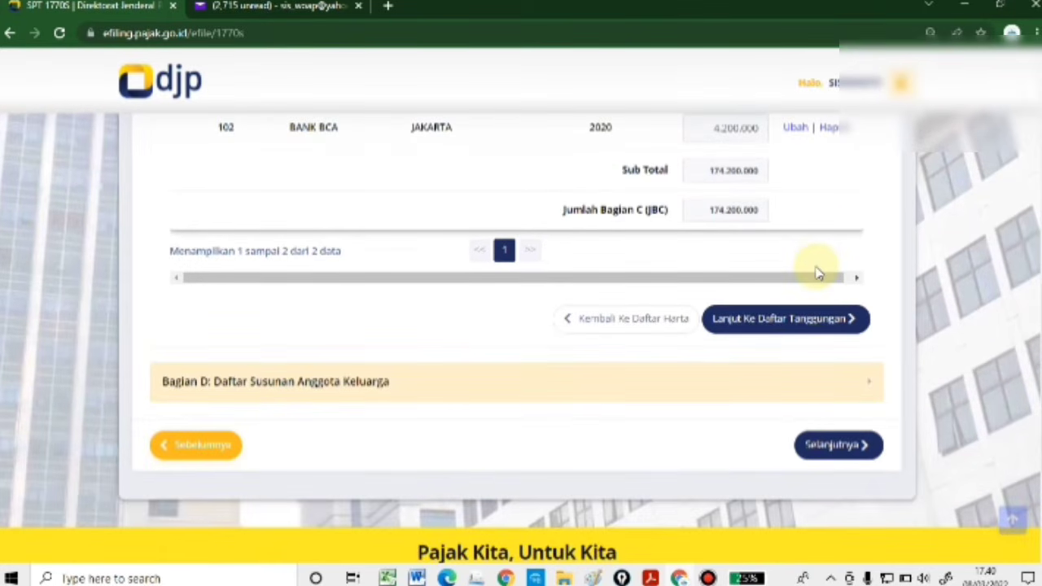
pyautogui.click(768, 324)
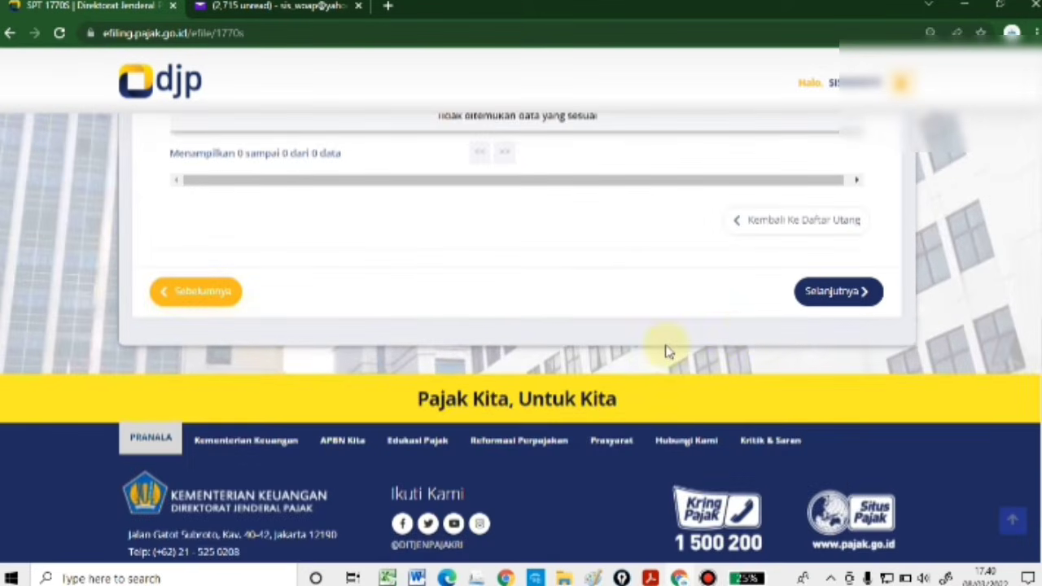
pyautogui.scroll(2, 665, 352)
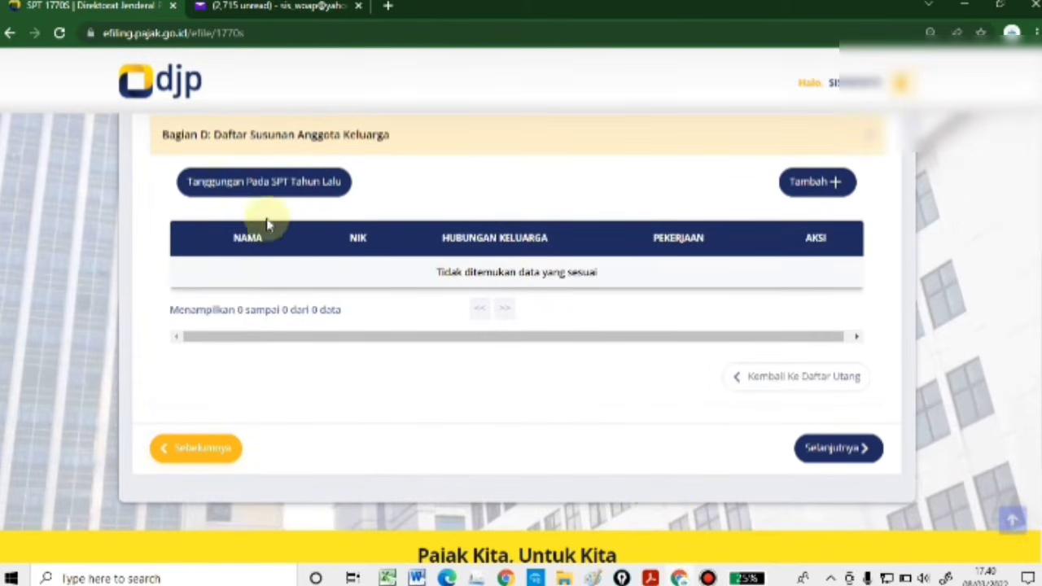
pyautogui.click(314, 182)
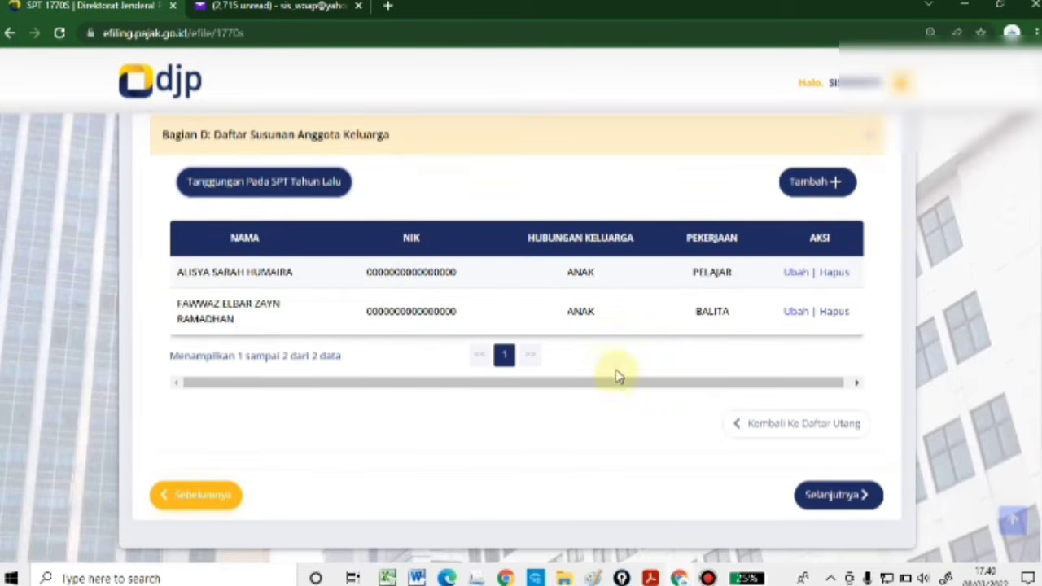
pyautogui.scroll(-2, 733, 390)
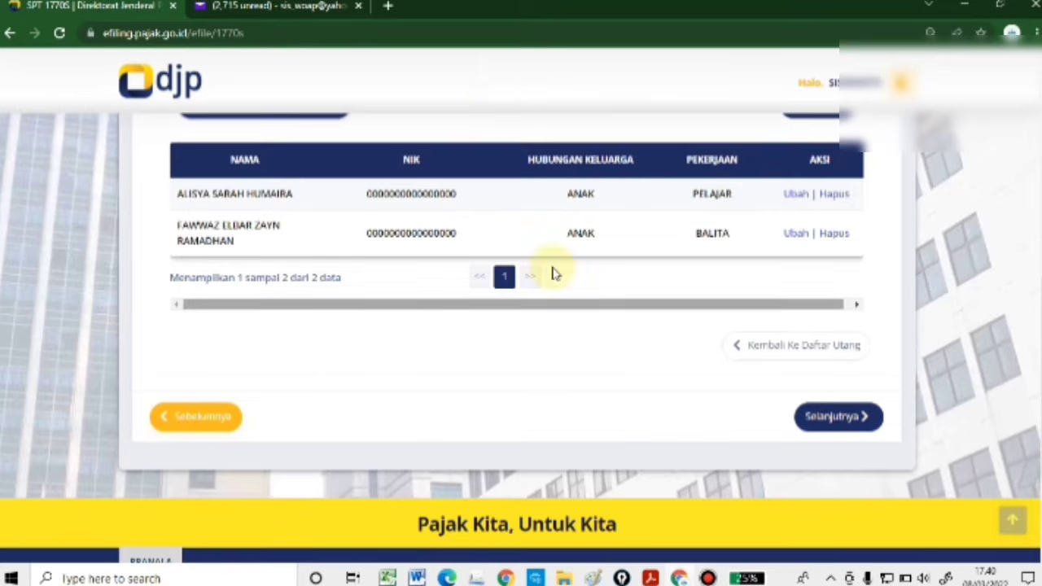
# - Continue to Lampiran I and review the Bagian A fields for other domestic net income, leaving them blank
pyautogui.click(841, 417)
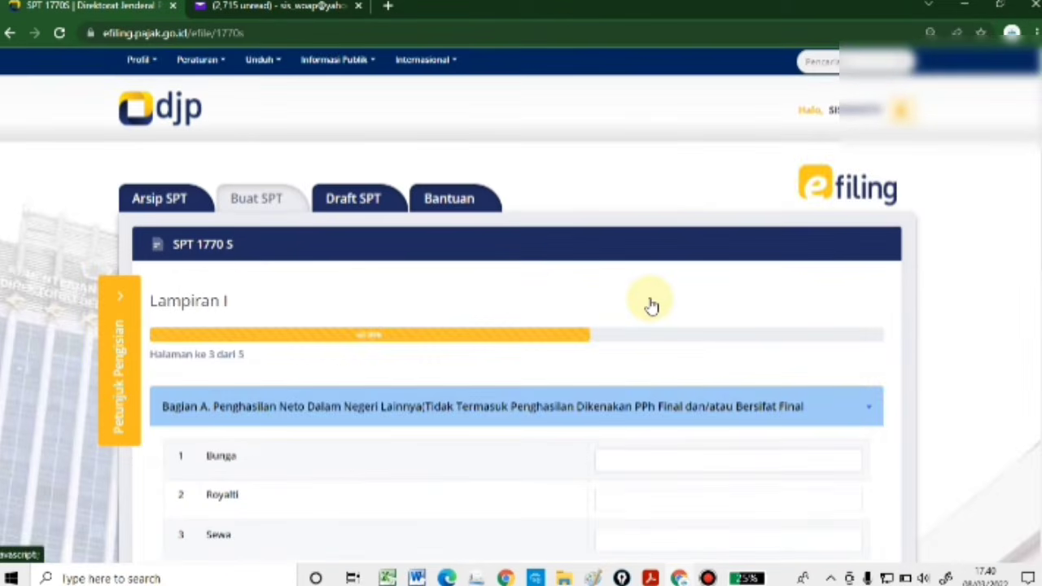
pyautogui.scroll(-3, 651, 305)
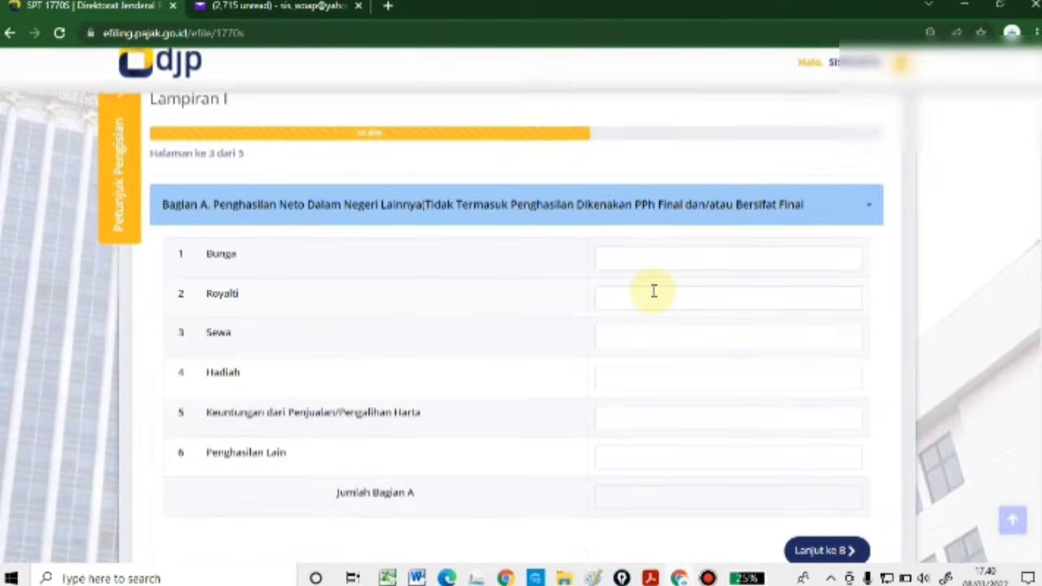
pyautogui.scroll(1, 654, 293)
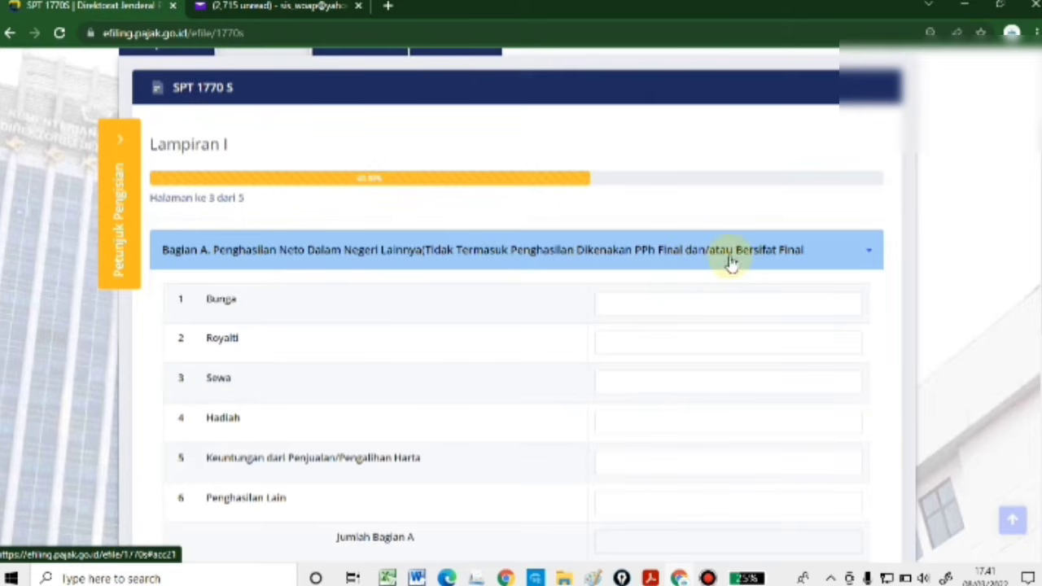
pyautogui.scroll(-2, 651, 366)
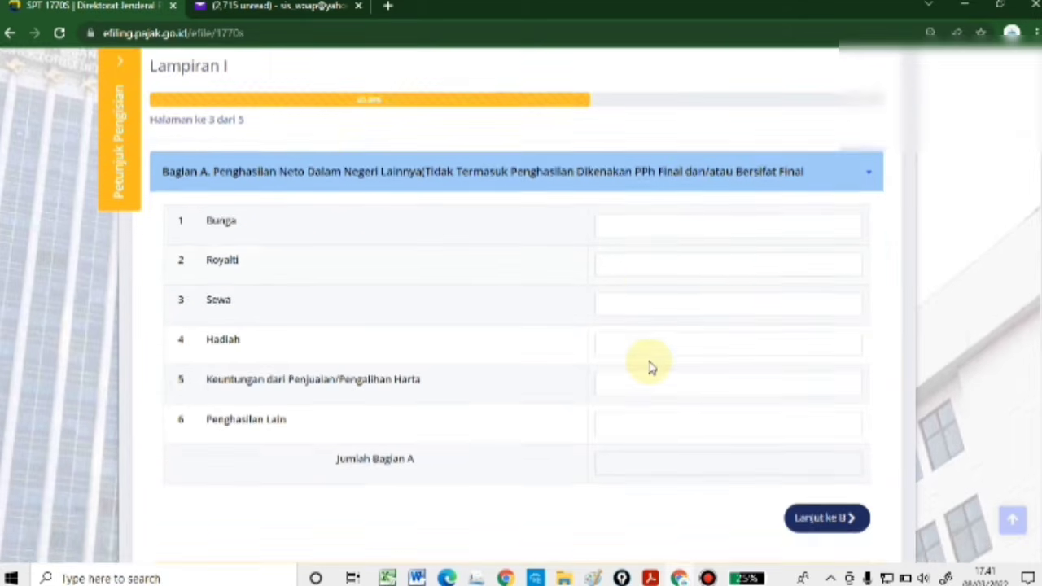
pyautogui.scroll(-1, 649, 368)
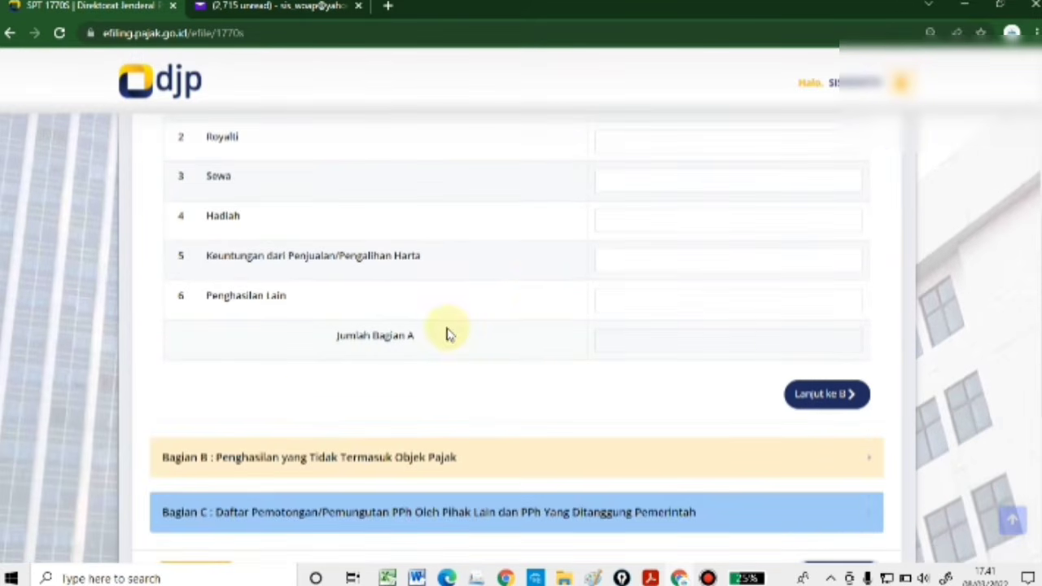
pyautogui.scroll(-1, 448, 332)
pyautogui.scroll(4, 450, 330)
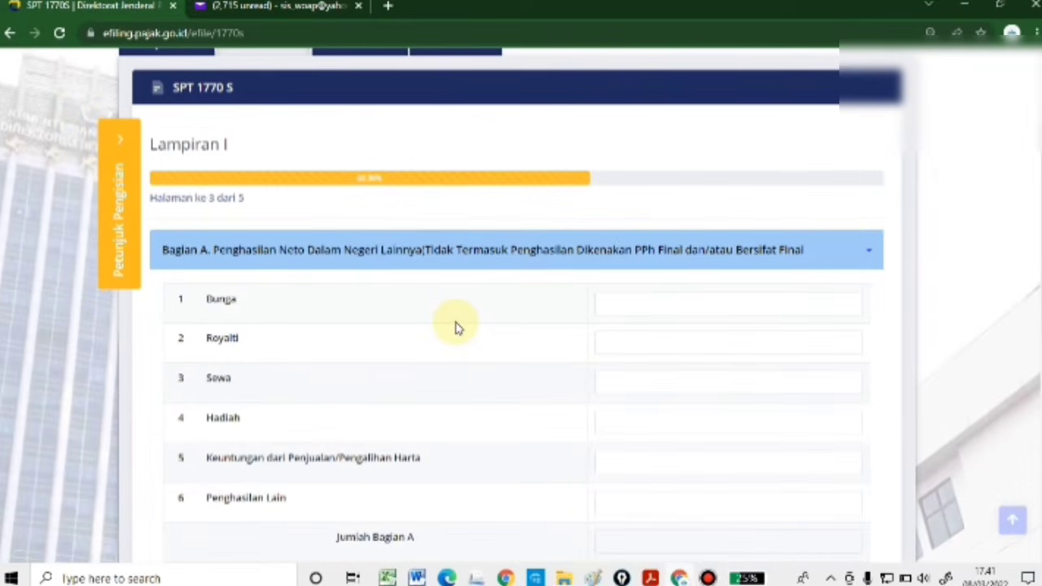
pyautogui.scroll(-5, 456, 327)
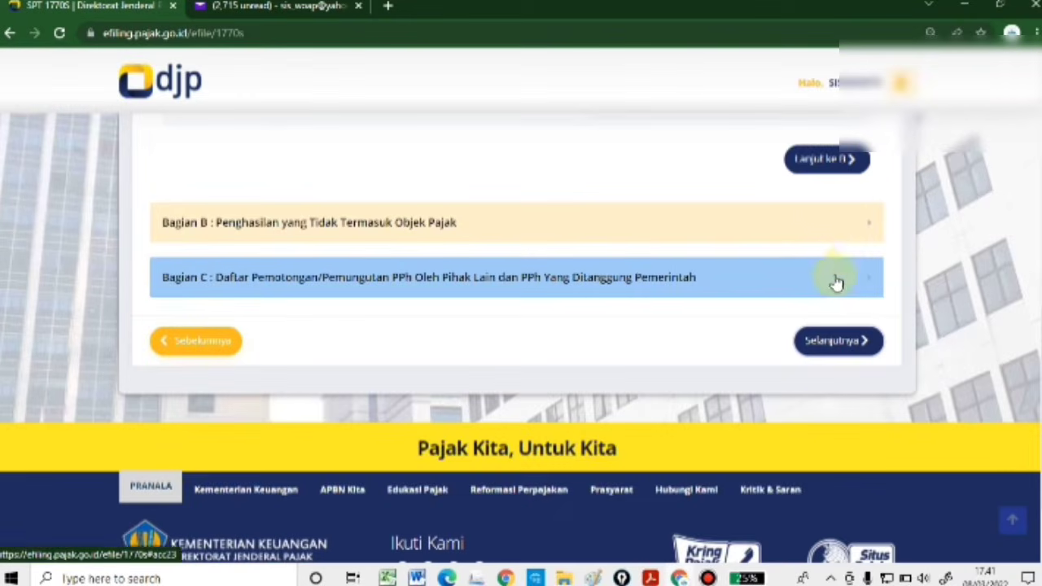
pyautogui.scroll(2, 836, 283)
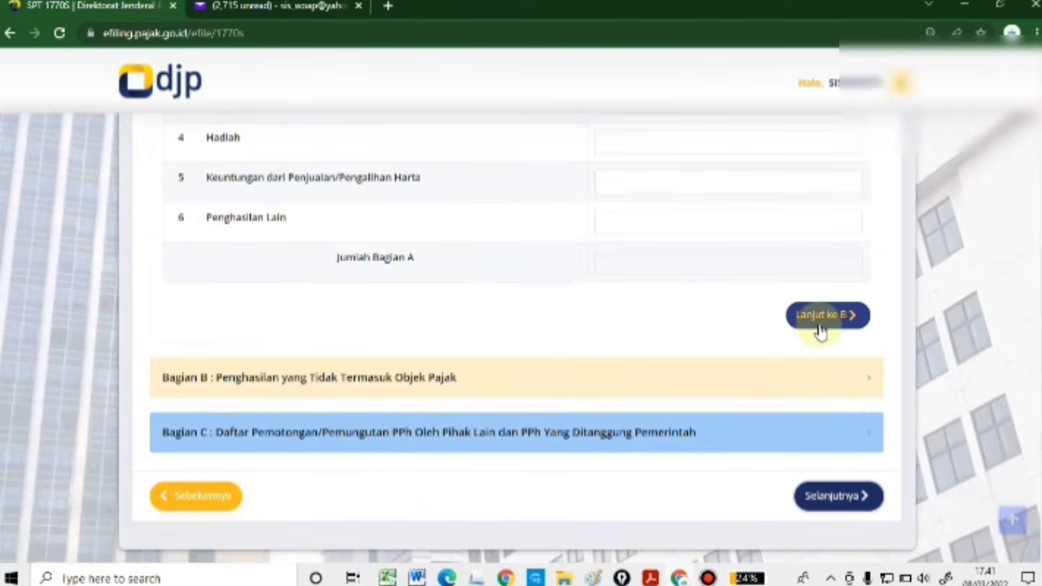
pyautogui.scroll(2, 821, 332)
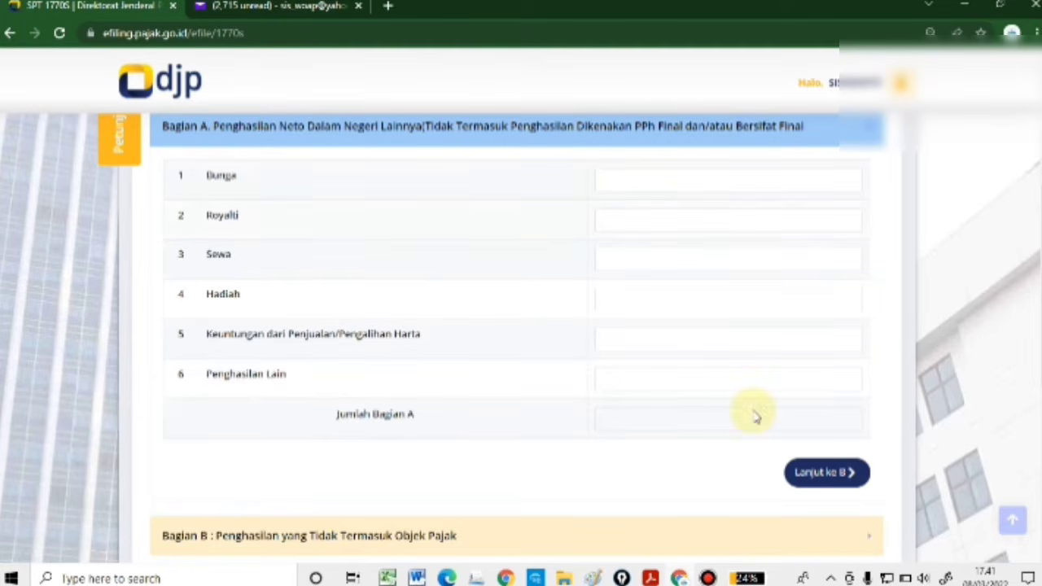
pyautogui.scroll(-2, 761, 301)
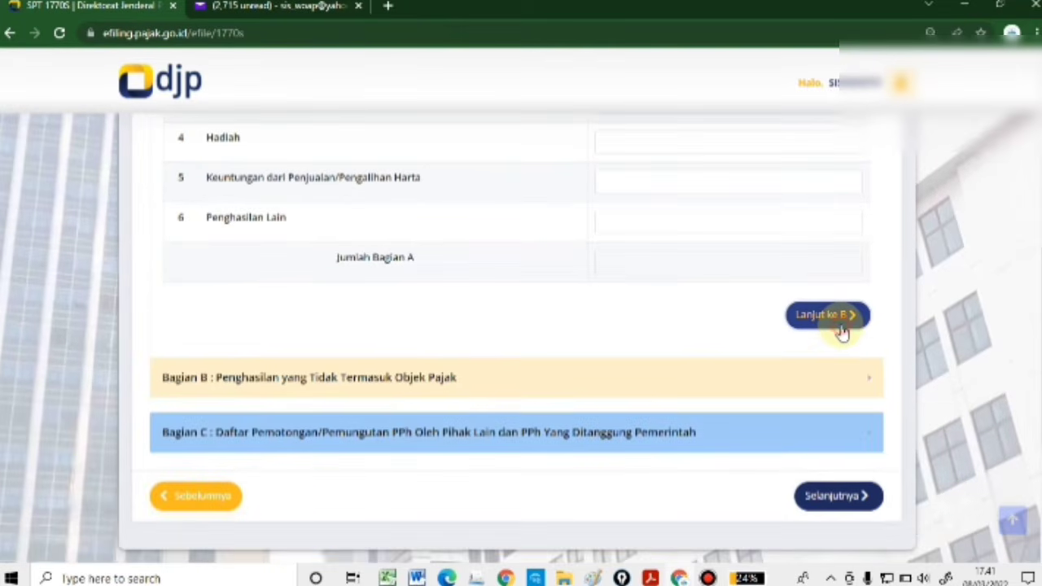
# - Proceed to Bagian B: Penghasilan yang Tidak Termasuk Objek Pajak and review its income fields, leaving them blank
pyautogui.click(840, 324)
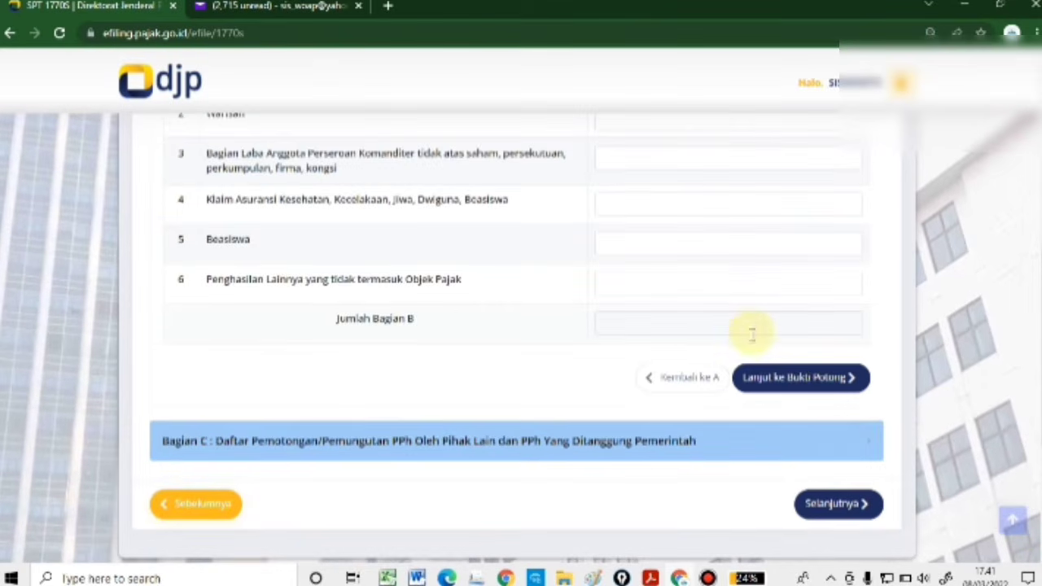
pyautogui.scroll(2, 749, 342)
pyautogui.scroll(2, 472, 319)
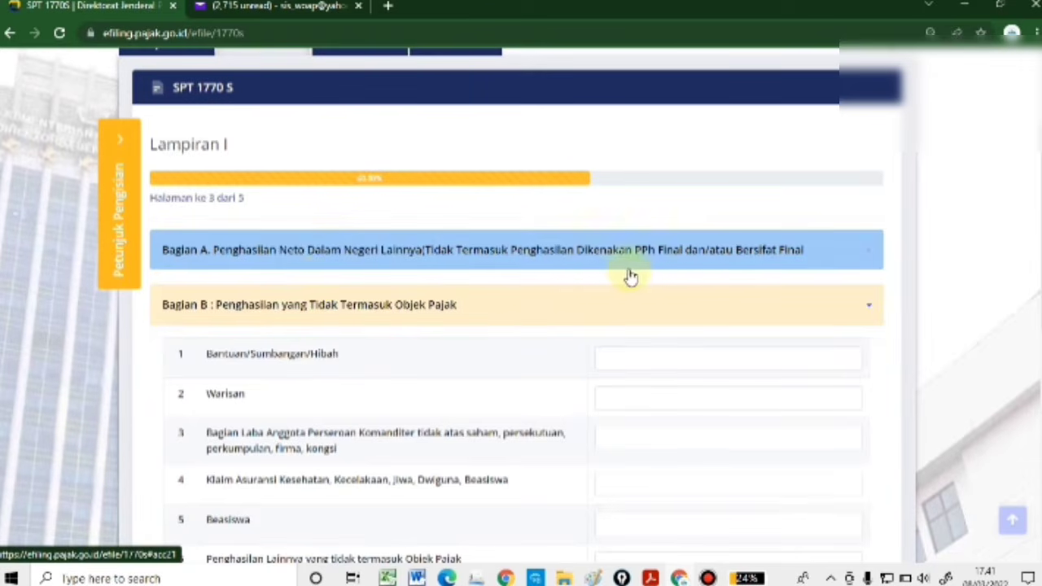
pyautogui.scroll(-2, 718, 303)
pyautogui.scroll(-4, 718, 302)
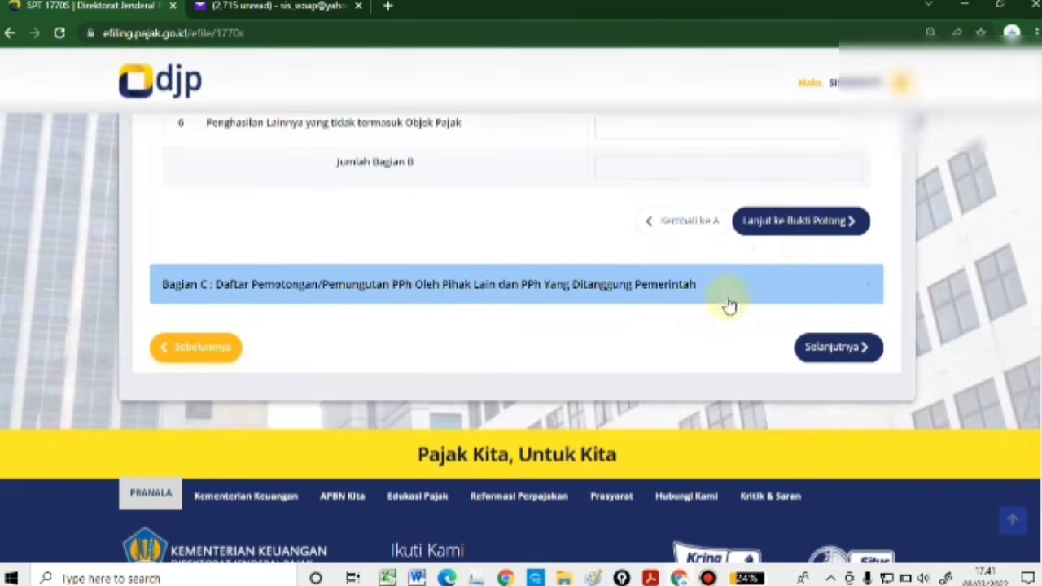
# - Proceed to Bagian C: Daftar Pemotongan/Pemungutan PPh and examine the columns of the withholding slip table
pyautogui.click(783, 230)
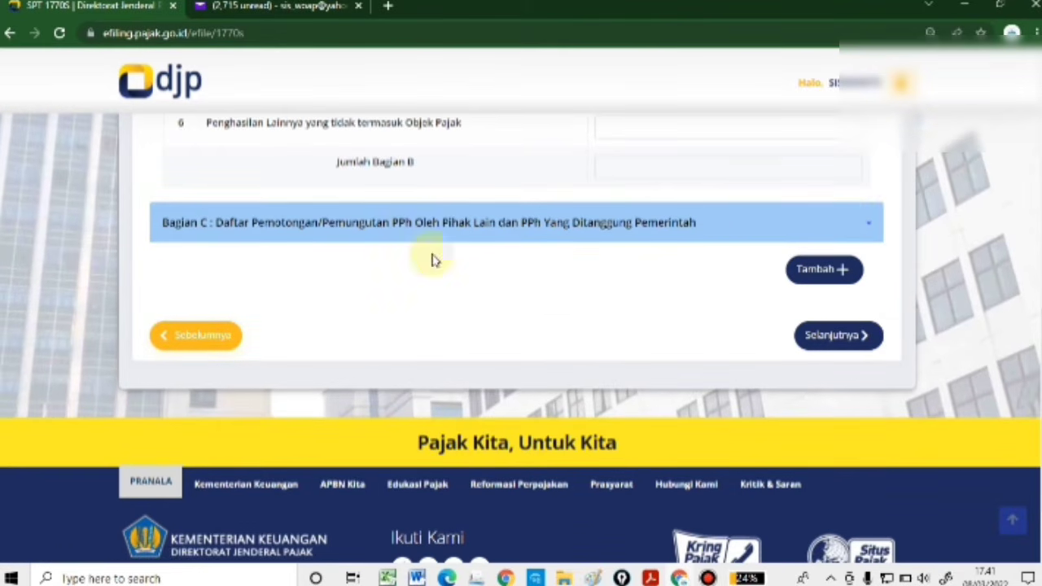
pyautogui.scroll(-4, 559, 231)
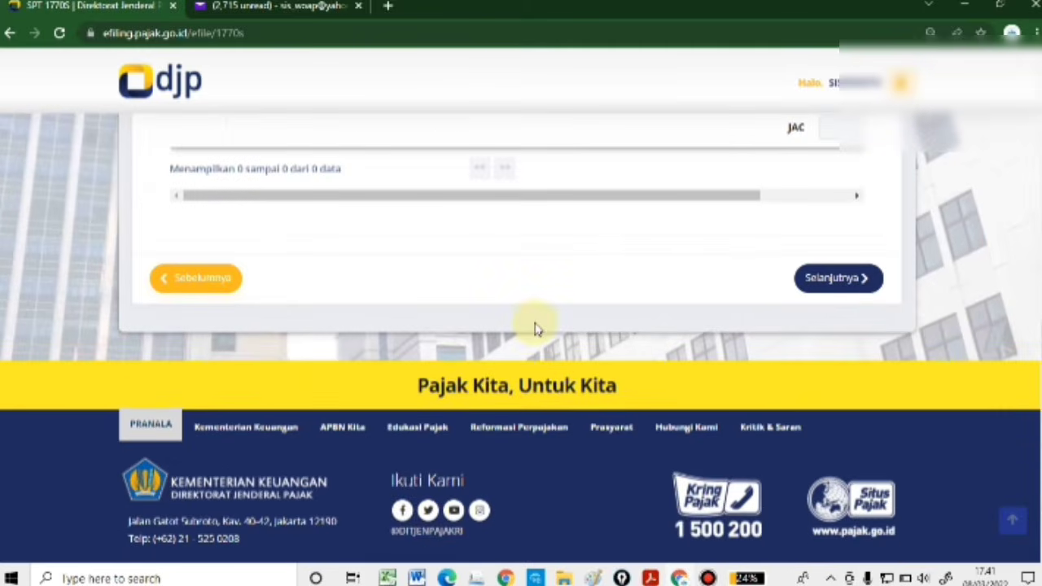
pyautogui.scroll(3, 531, 330)
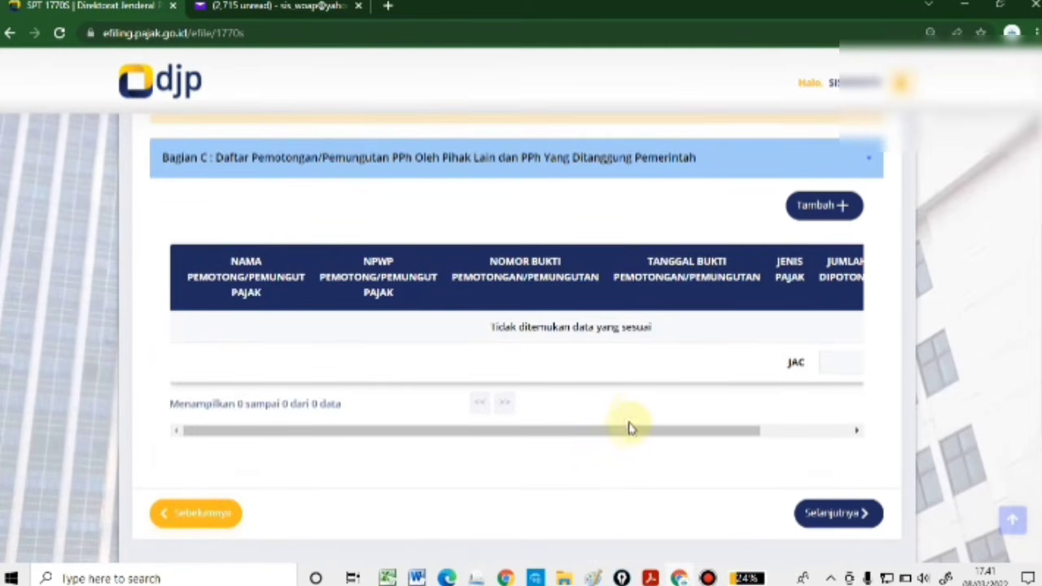
pyautogui.moveTo(630, 432); pyautogui.dragTo(590, 434)
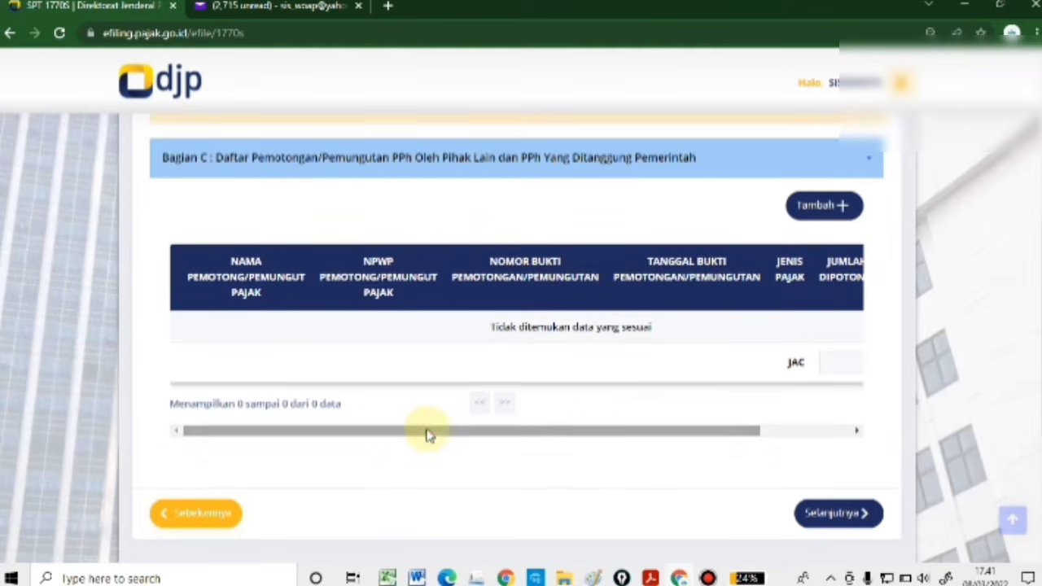
# - Start a new Bukti Potong entry in Bagian C with Jenis Pajak set to Pasal 21
pyautogui.click(843, 208)
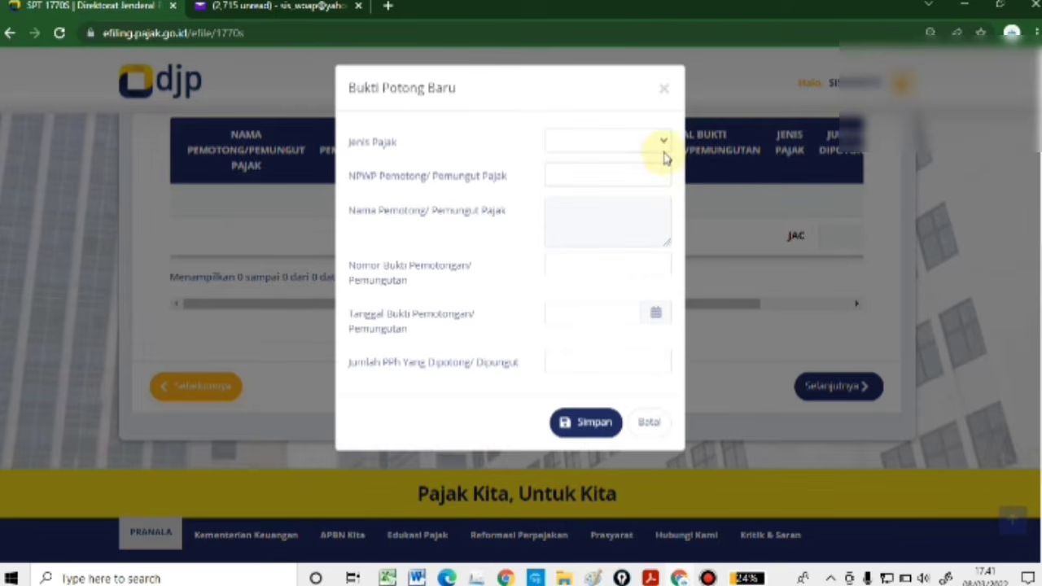
pyautogui.click(663, 149)
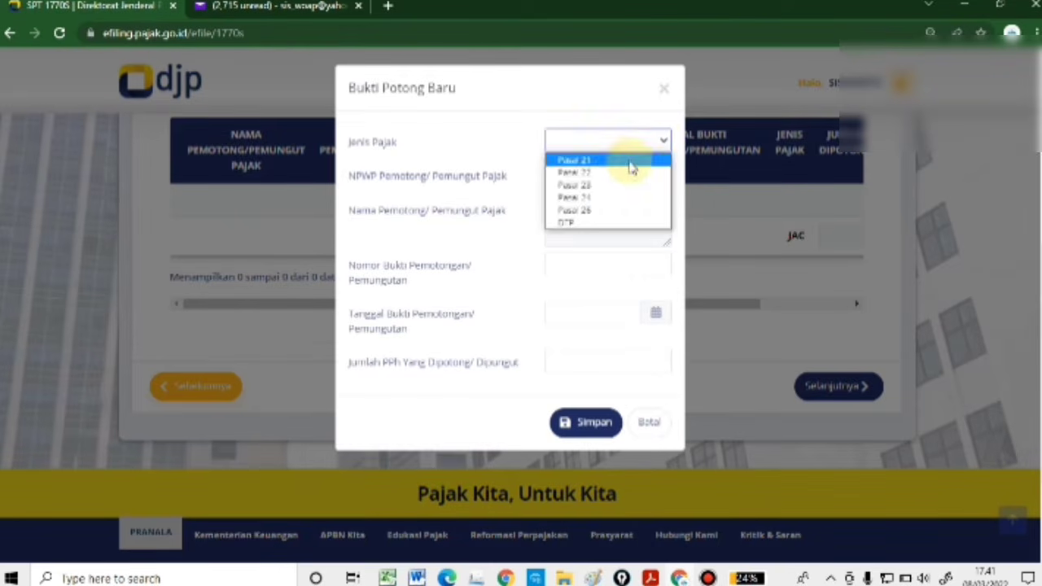
pyautogui.click(629, 160)
pyautogui.click(631, 171)
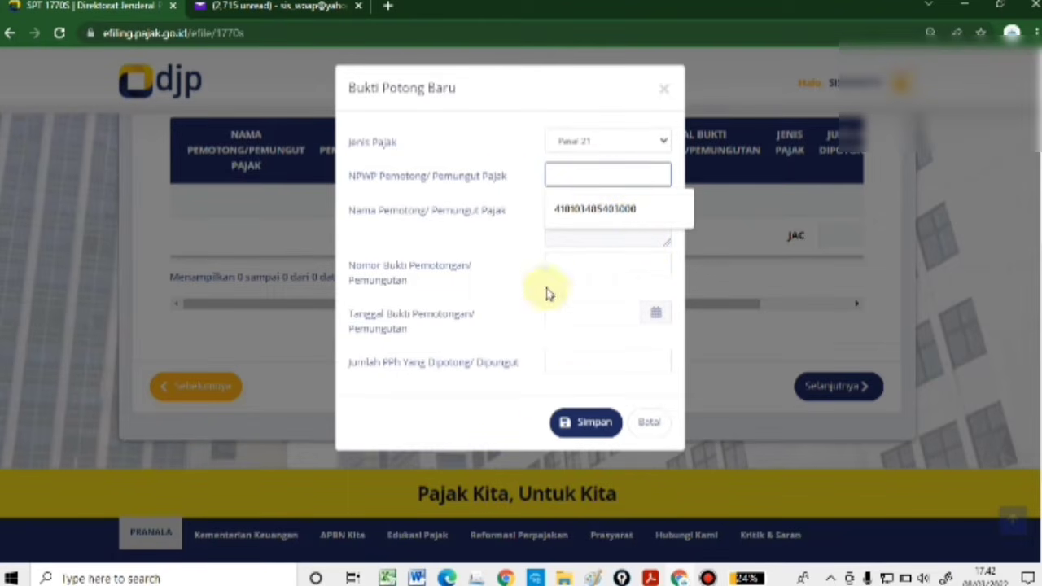
# - Switch to the 1721-A1 PDF in Adobe Acrobat Reader, copy the first part of the NPWP Pemotong, and return to the e-Filing form
pyautogui.click(650, 577)
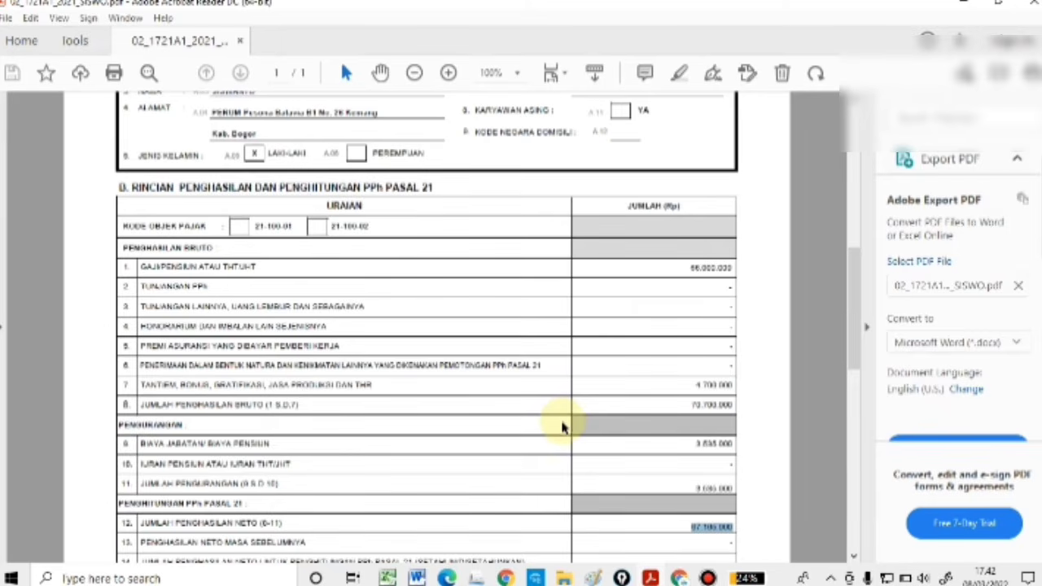
pyautogui.scroll(6, 562, 431)
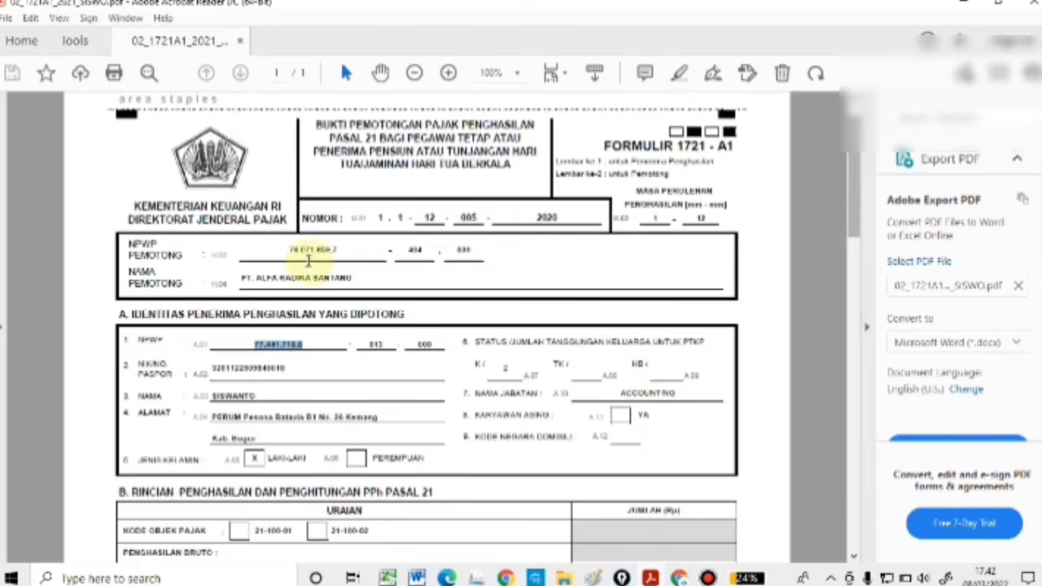
pyautogui.moveTo(284, 249); pyautogui.dragTo(330, 251)
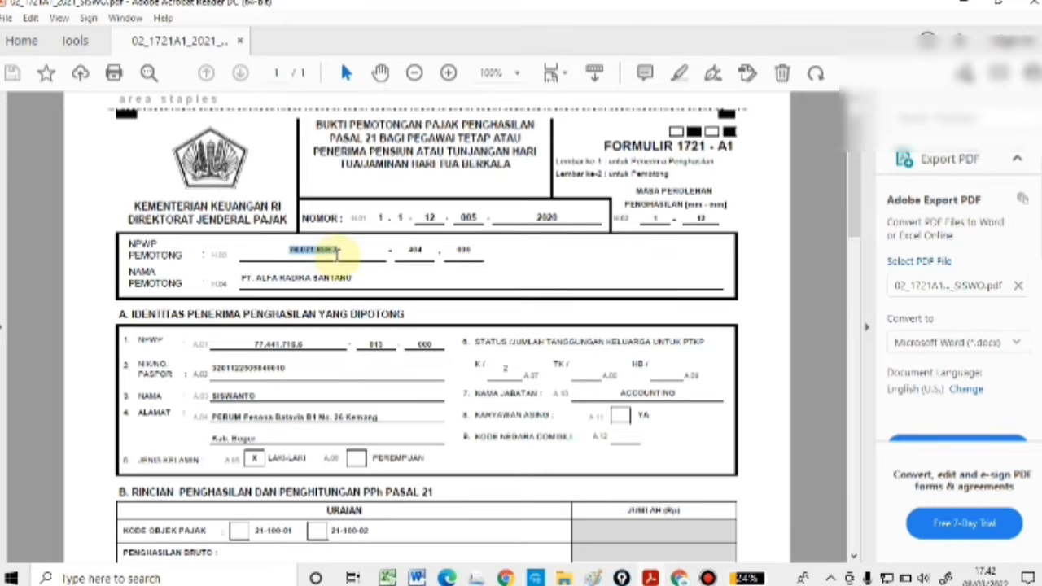
pyautogui.rightClick(332, 252)
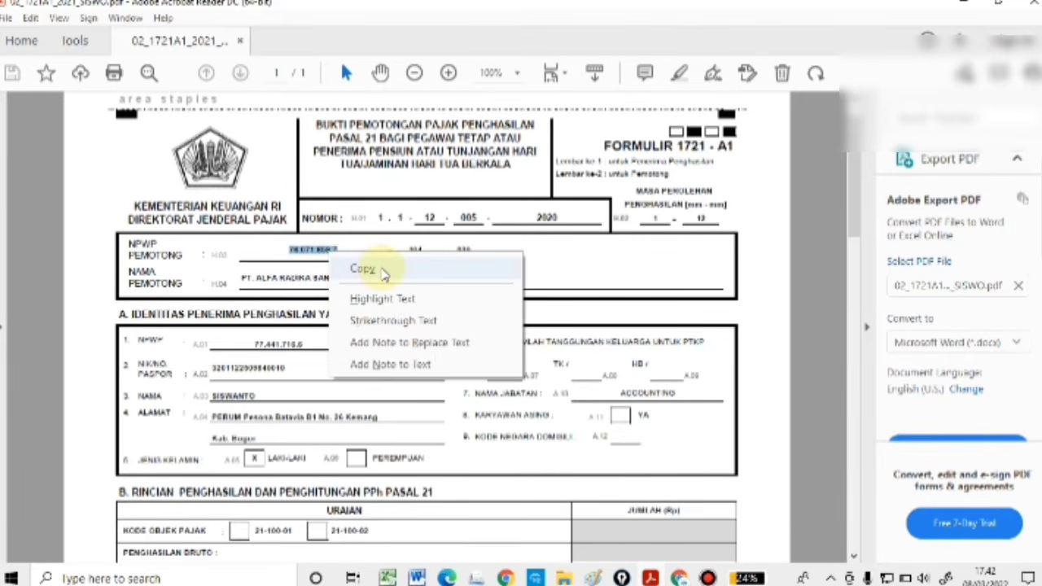
pyautogui.click(384, 273)
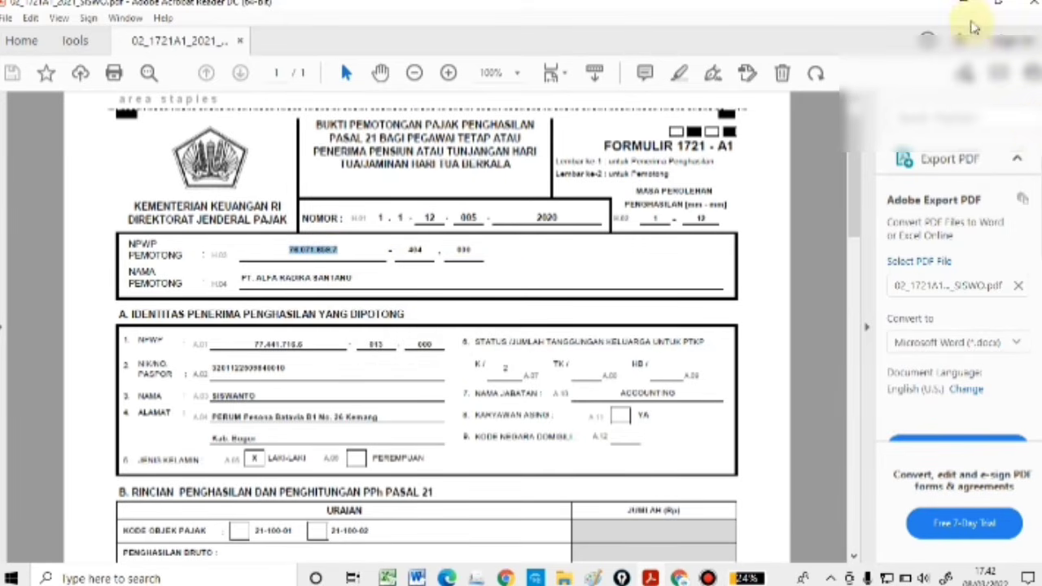
pyautogui.click(963, 6)
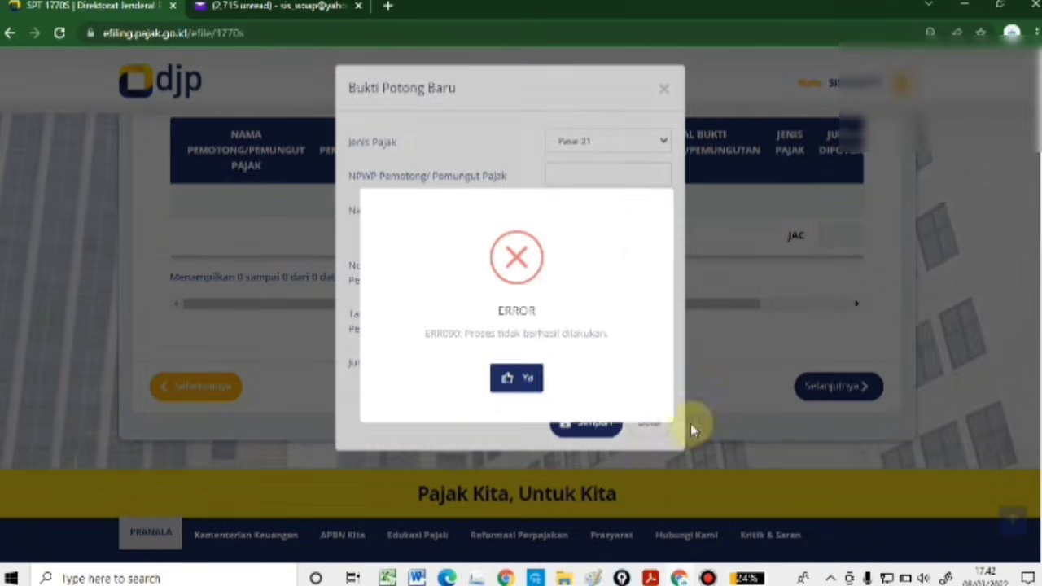
# - Dismiss the error and enter the withholder's full NPWP in the Bukti Potong Baru form so the withholder's name is retrieved
pyautogui.click(505, 383)
pyautogui.click(602, 172)
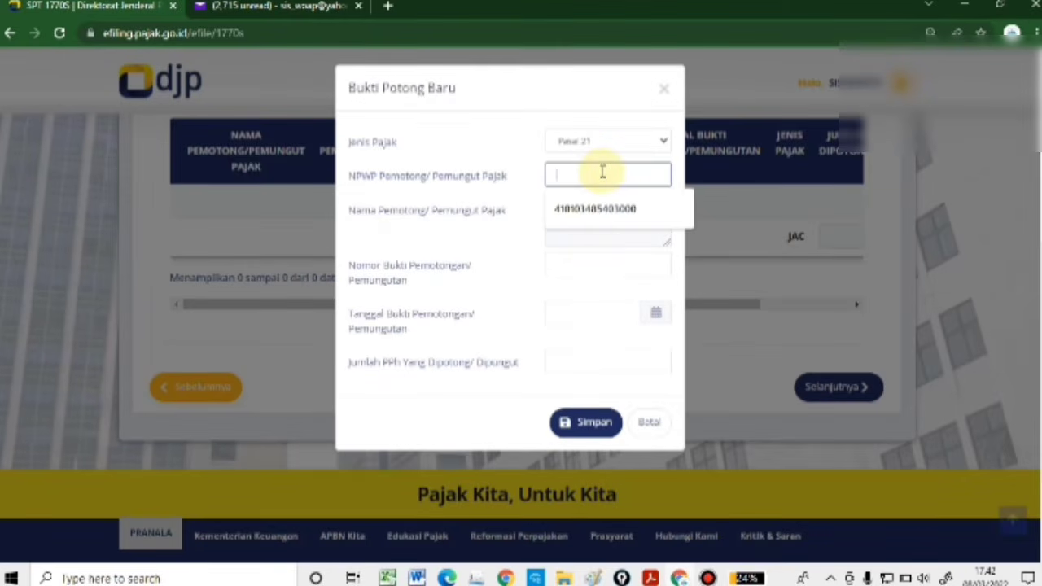
pyautogui.hotkey('ctrl', 'v')
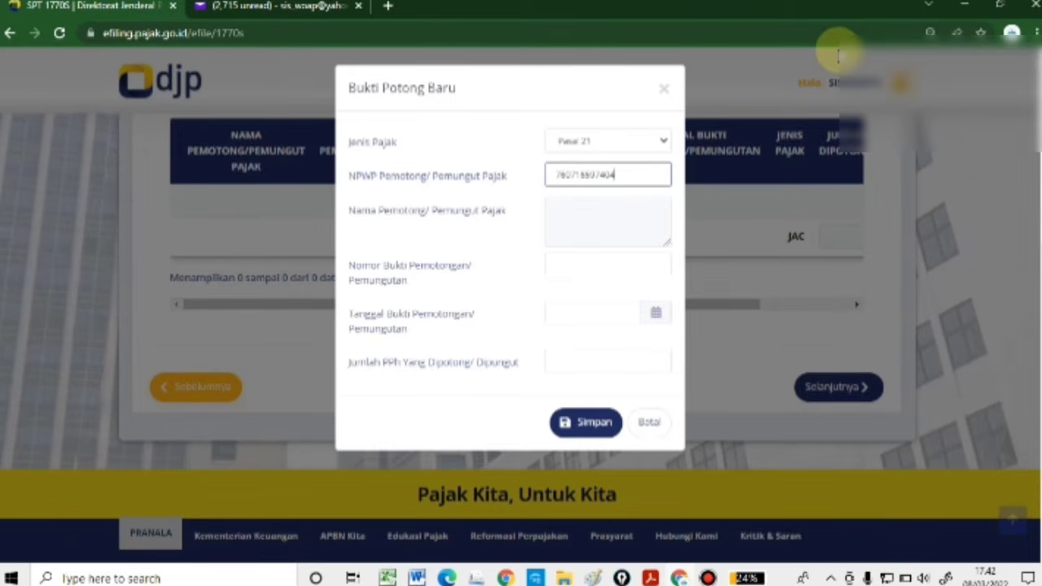
pyautogui.press('Tab')
pyautogui.press('Tab')
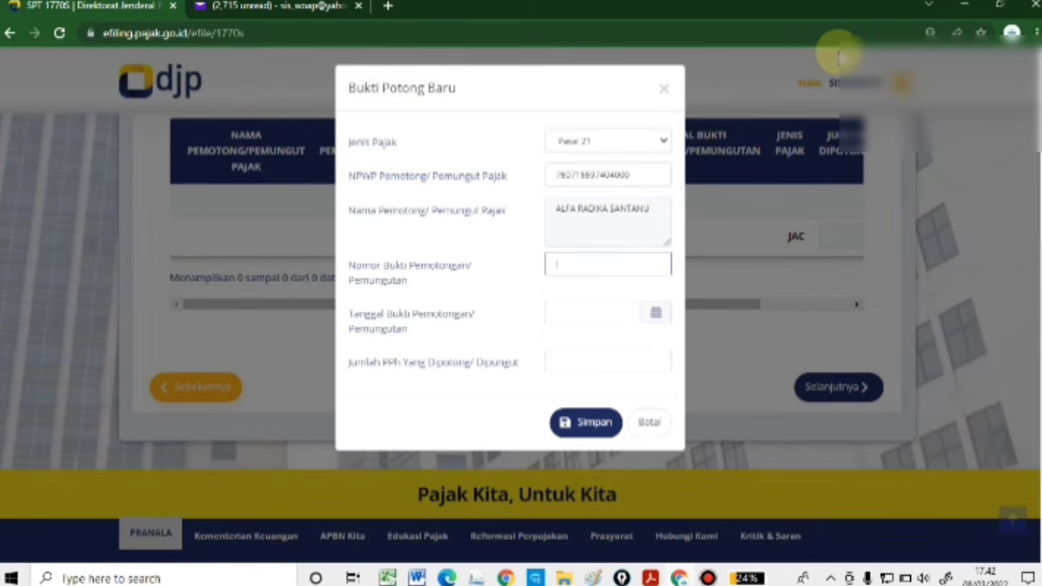
# - Look up the slip number in the 1721-A1 PDF and enter the withholding slip number as Nomor Bukti Pemotongan/Pemungutan
pyautogui.click(581, 266)
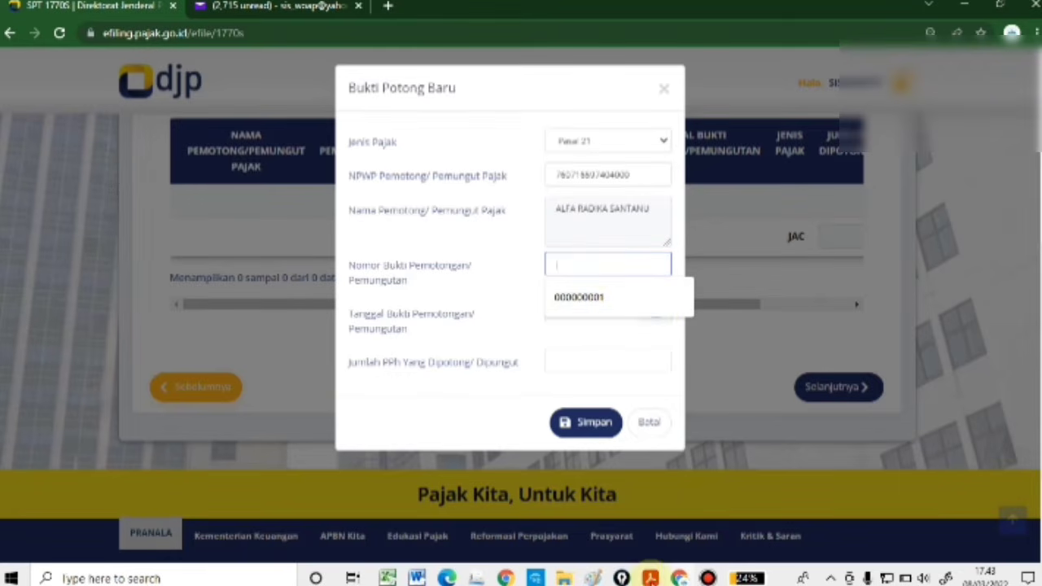
pyautogui.click(650, 578)
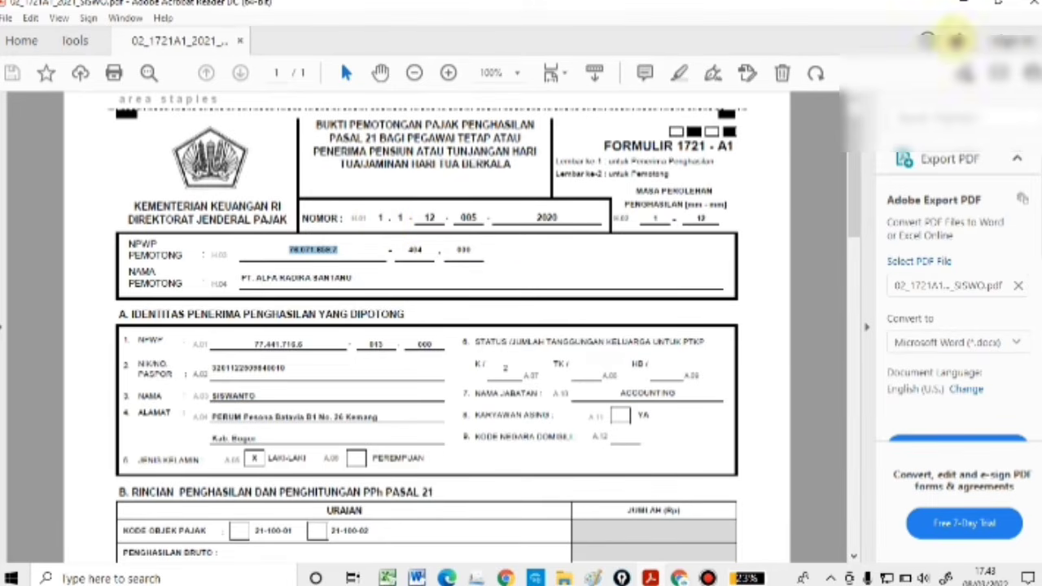
pyautogui.click(965, 4)
pyautogui.click(589, 263)
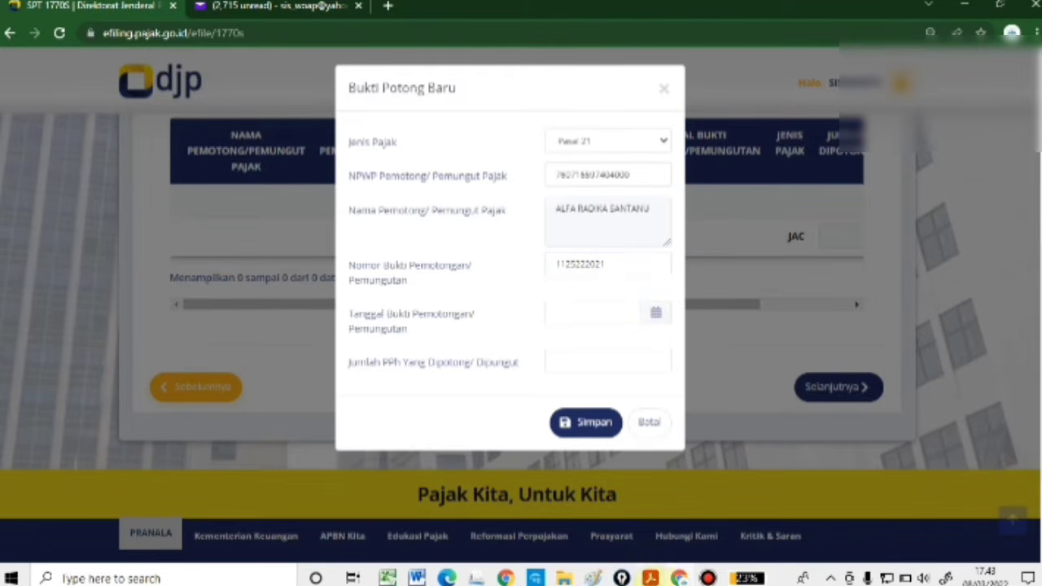
# - Check the 1721-A1 PDF for the PPh Pasal 21 withheld and the signing date under Identitas Pemotong, then return to the form
pyautogui.click(650, 578)
pyautogui.scroll(-10, 639, 415)
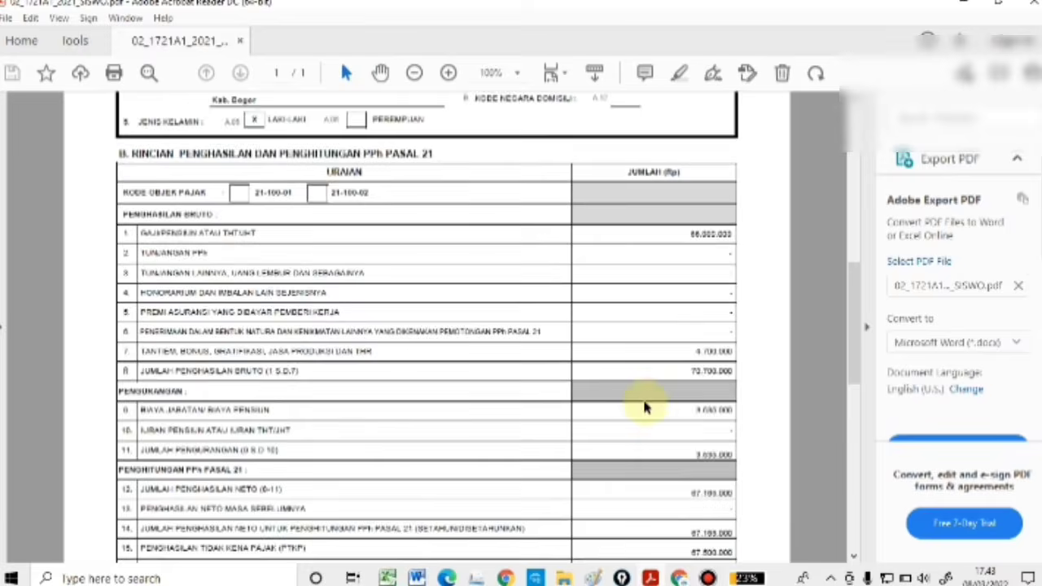
pyautogui.scroll(-1, 651, 391)
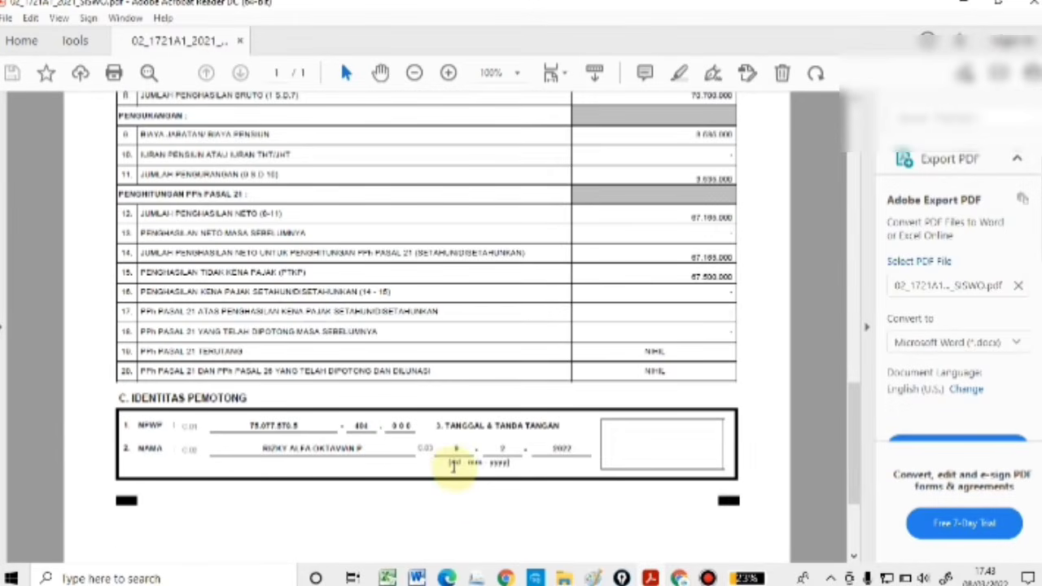
pyautogui.click(962, 4)
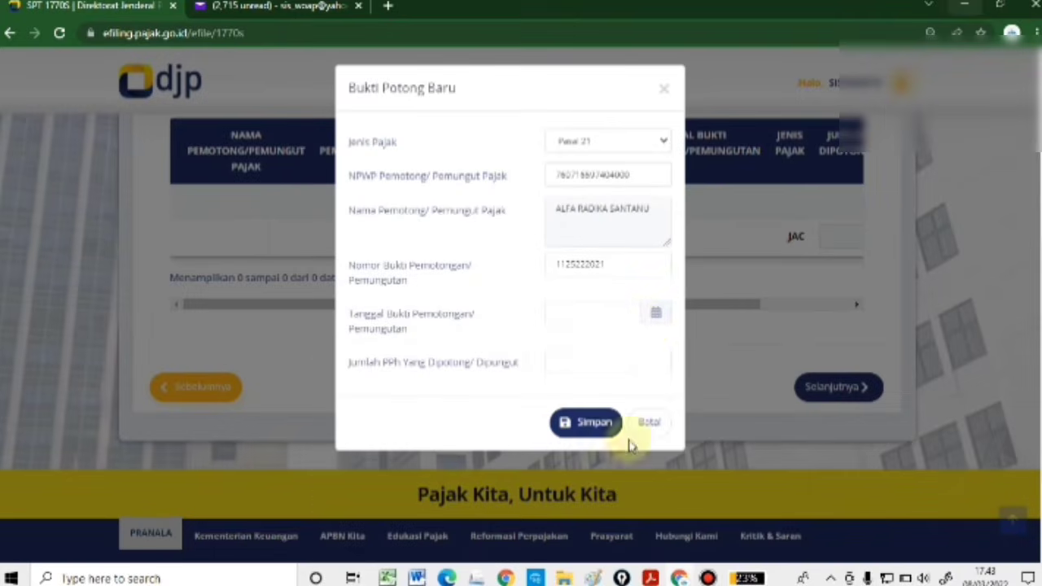
# - Set Tanggal Bukti Pemotongan/Pemungutan to 09-02-2022 in the Bukti Potong Baru form
pyautogui.click(623, 311)
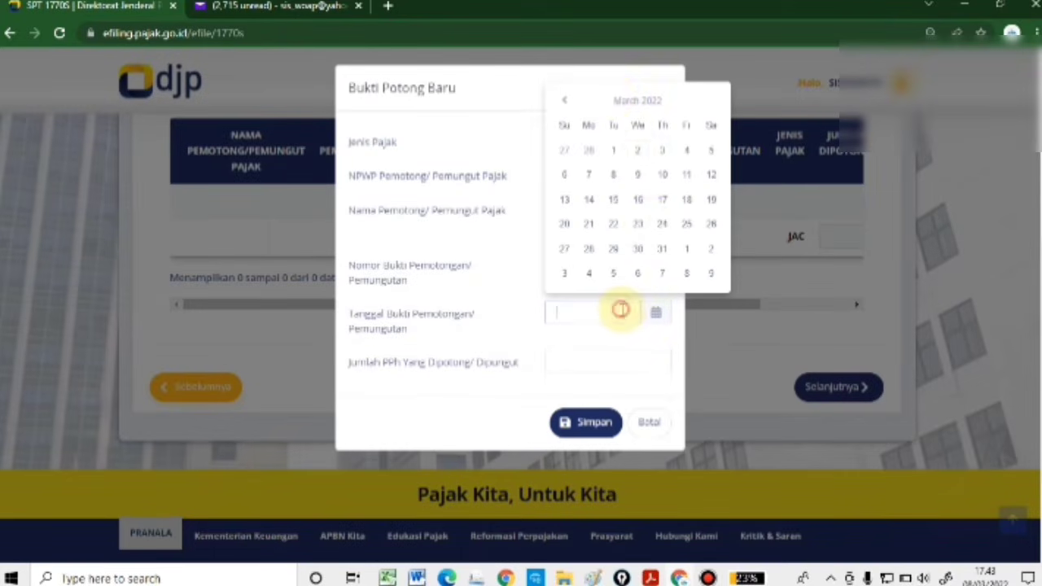
pyautogui.click(566, 100)
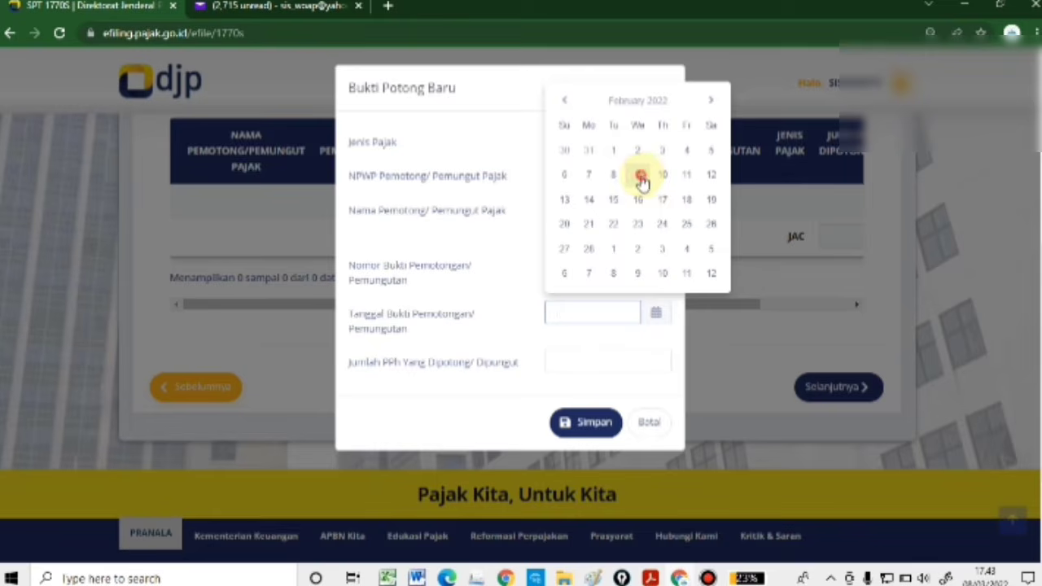
pyautogui.click(640, 176)
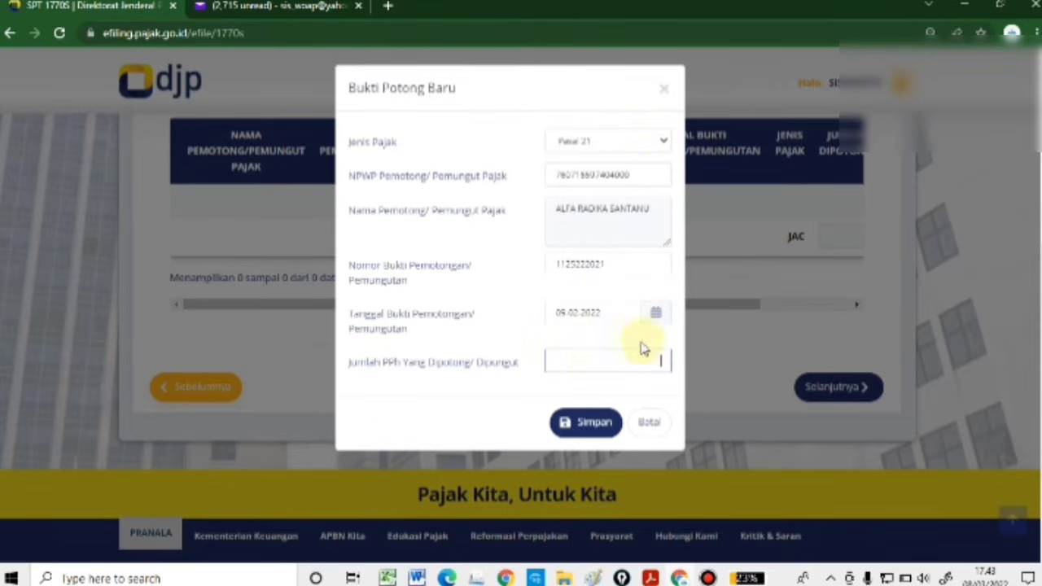
# - Check the tax withheld in the 1721-A1 PDF in Adobe Acrobat Reader, enter 0 as Jumlah PPh Yang Dipotong/Dipungut, and save the slip
pyautogui.click(651, 577)
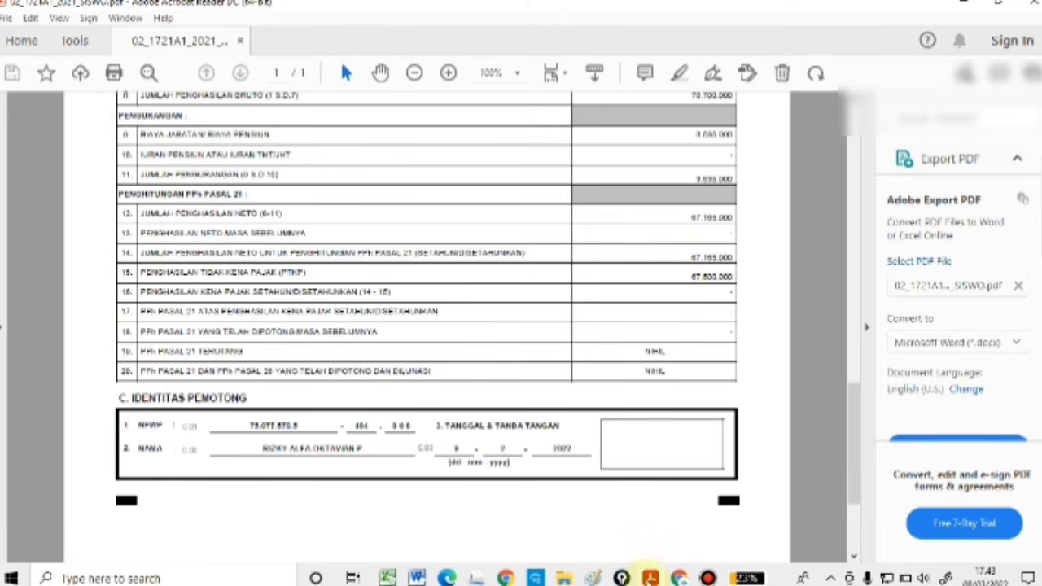
pyautogui.click(651, 578)
pyautogui.click(618, 372)
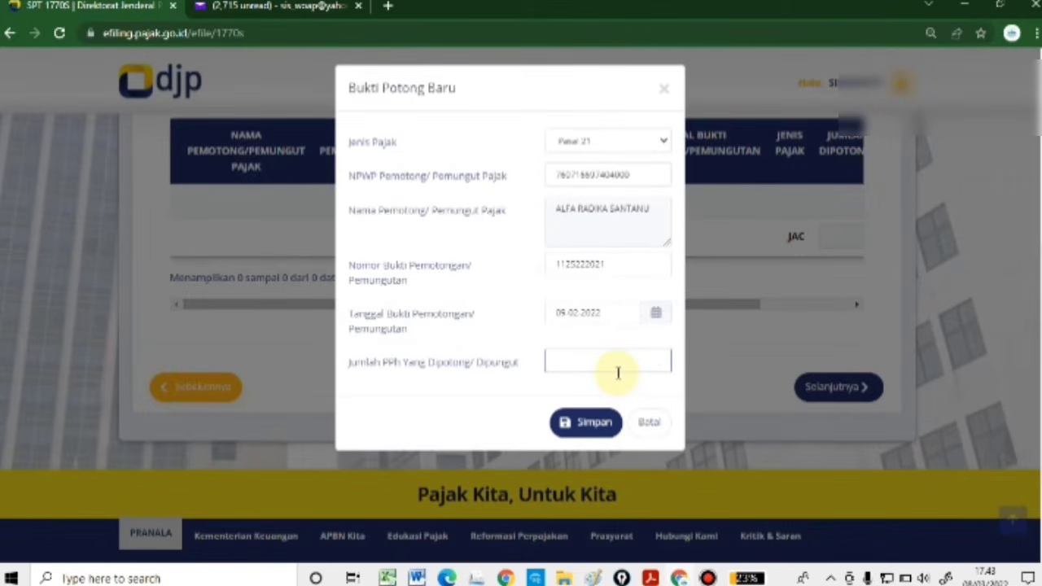
pyautogui.click(594, 438)
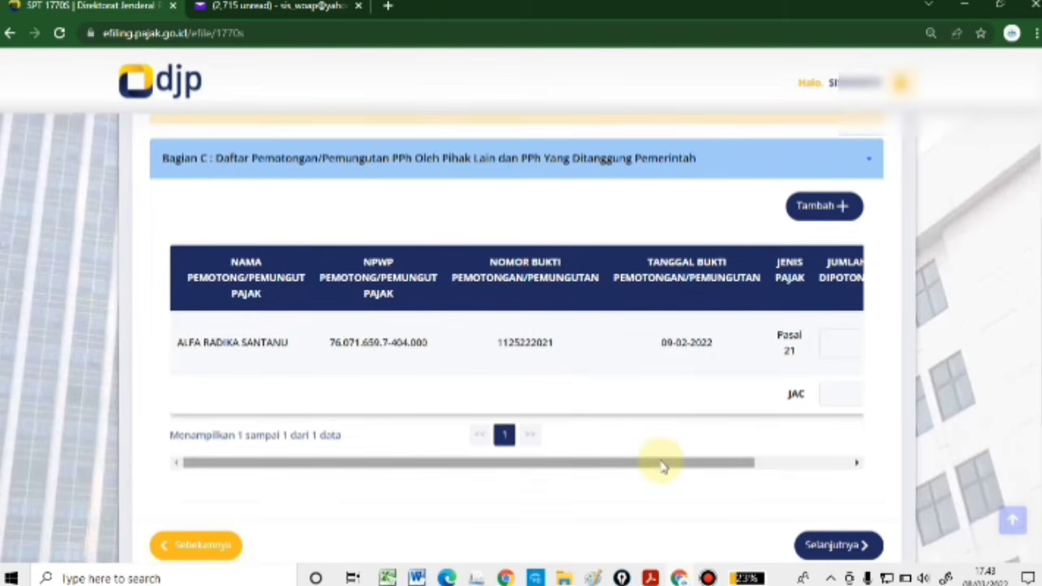
# - Review the saved withholding slip's amount in the Bagian C table and continue to the Induk page
pyautogui.moveTo(662, 465); pyautogui.dragTo(818, 453)
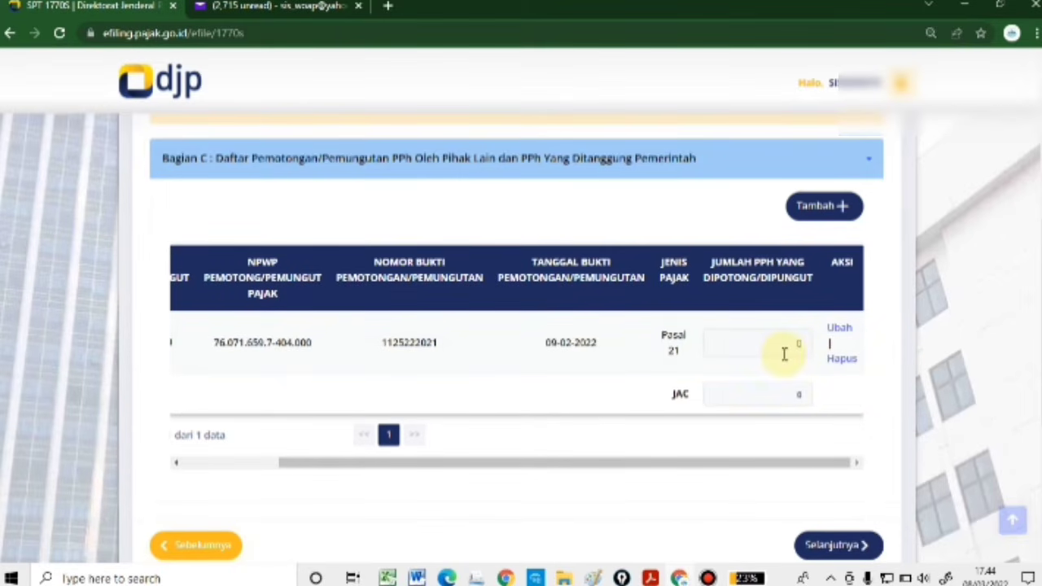
pyautogui.scroll(-2, 784, 379)
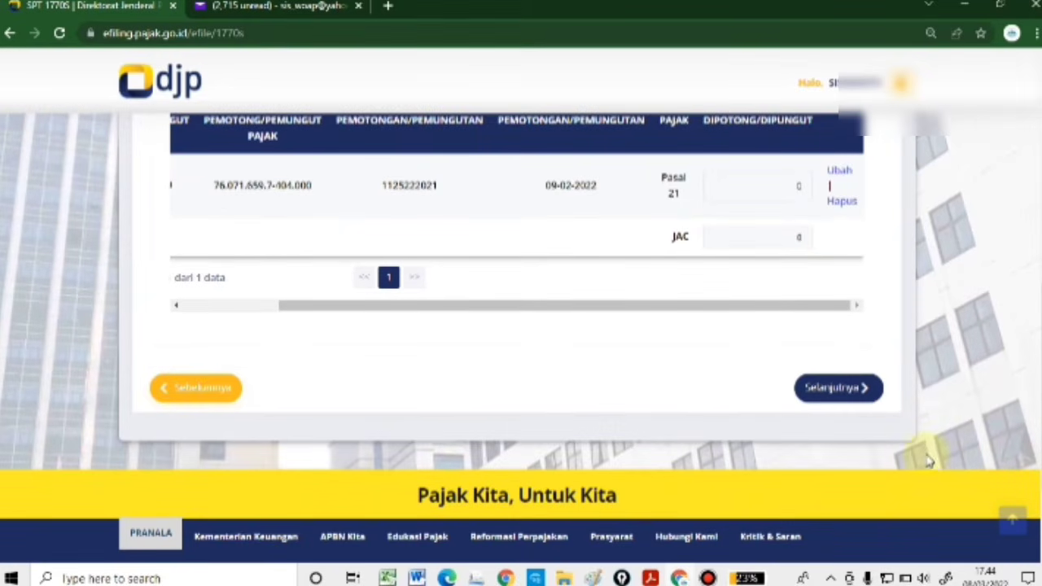
pyautogui.click(811, 390)
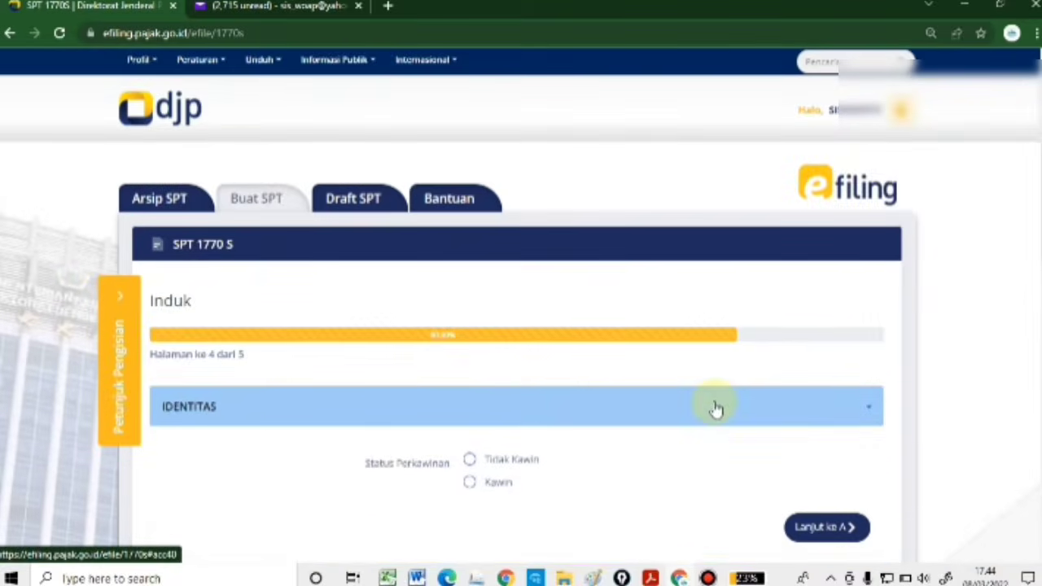
# - Under Identitas, set Status Perkawinan to Kawin and Status Kewajiban Perpajakan Suami-Isteri to PH / Pisah Harta
pyautogui.scroll(-2, 715, 409)
pyautogui.scroll(1, 699, 405)
pyautogui.scroll(1, 696, 405)
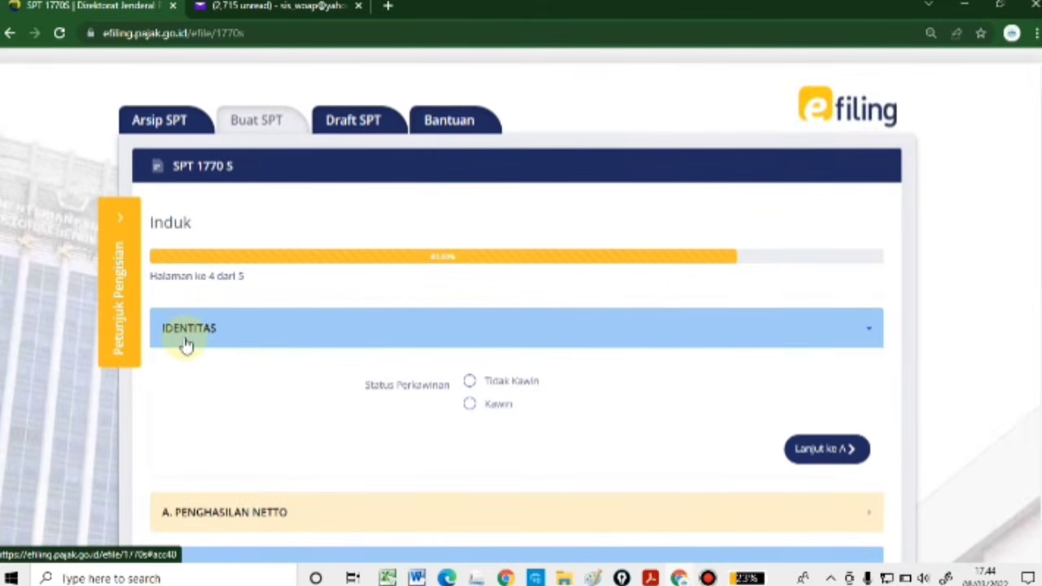
pyautogui.scroll(-2, 187, 342)
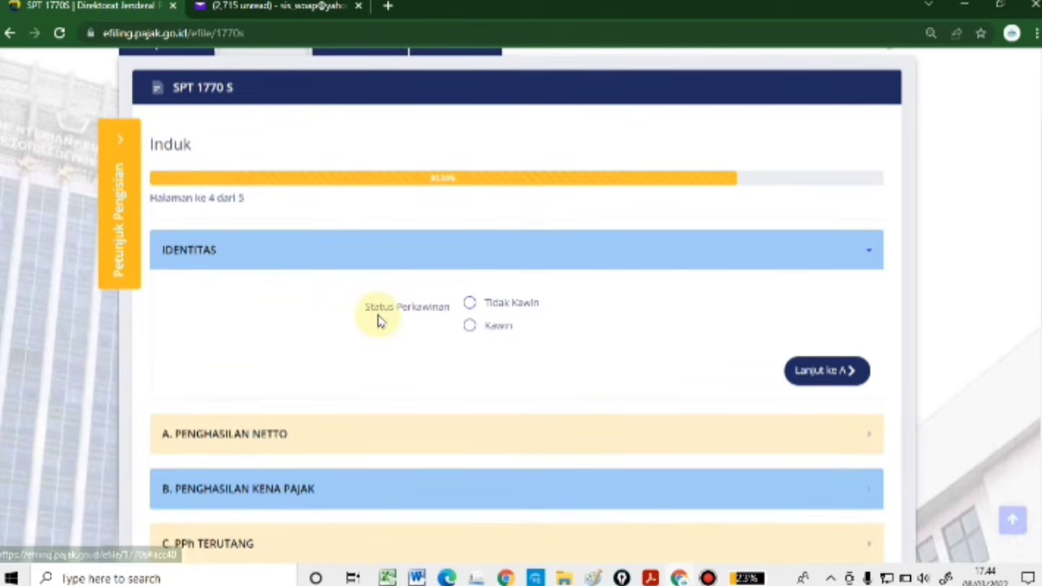
pyautogui.click(470, 326)
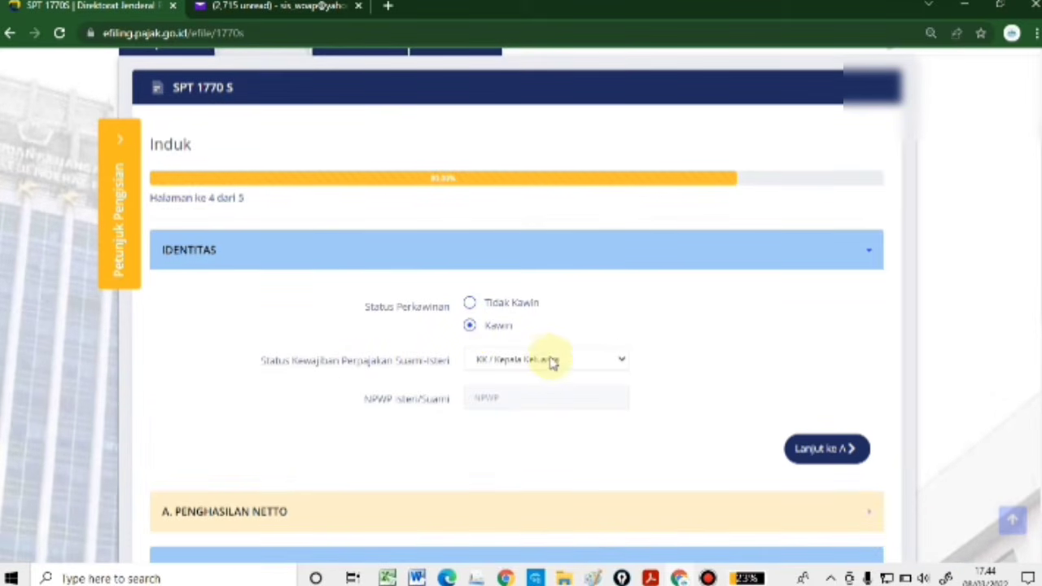
pyautogui.click(592, 363)
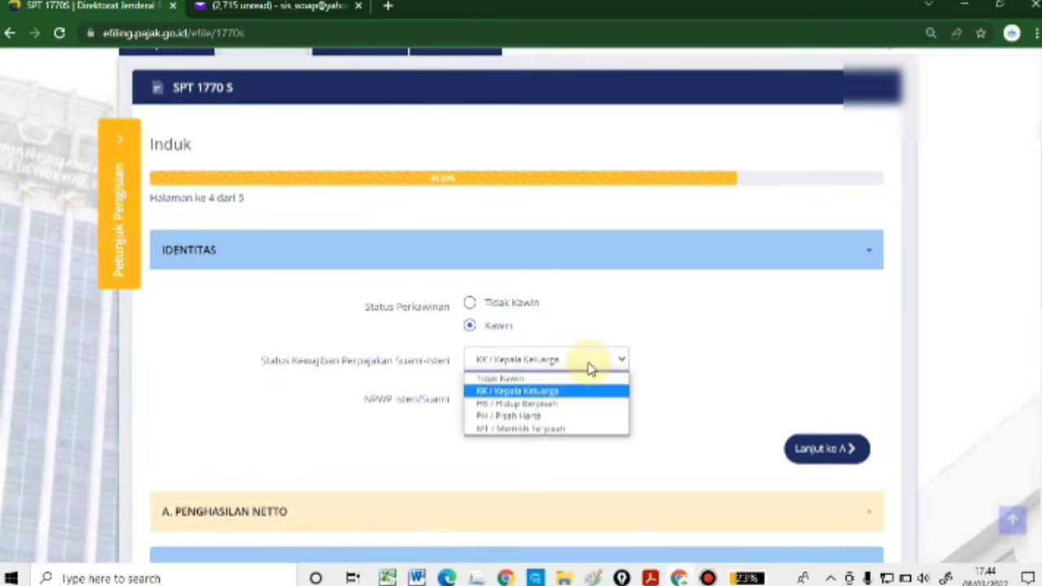
pyautogui.click(521, 416)
pyautogui.scroll(-2, 578, 166)
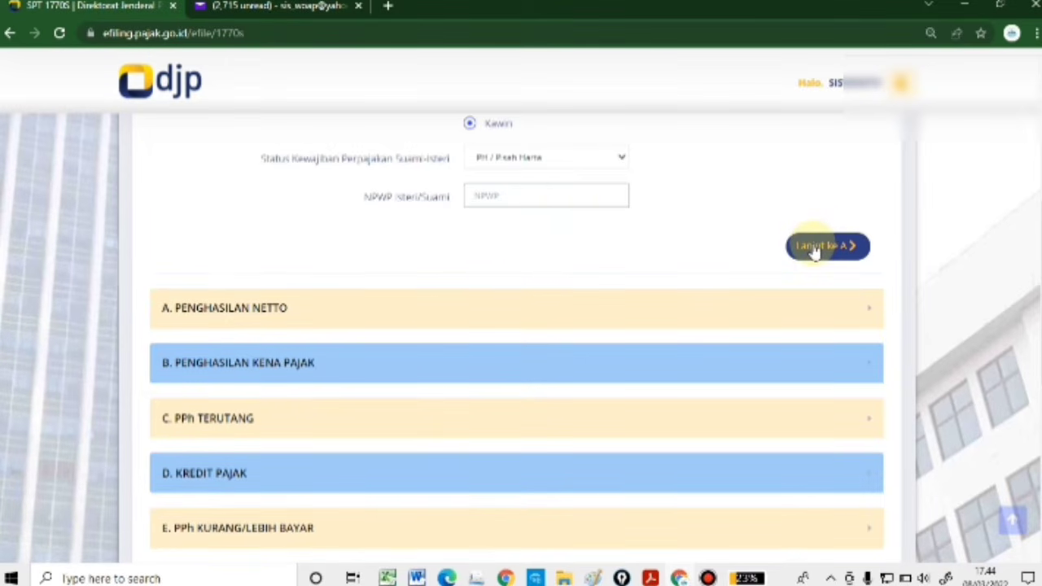
# - Leave NPWP Isteri/Suami blank, proceed to section A Penghasilan Netto, and dismiss the error message
pyautogui.click(531, 195)
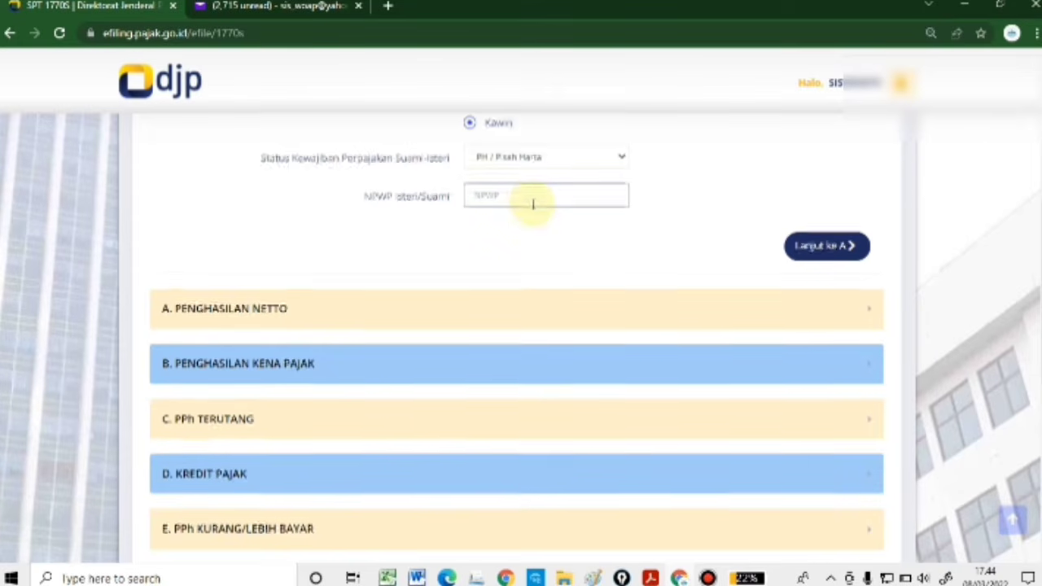
pyautogui.scroll(-1, 530, 202)
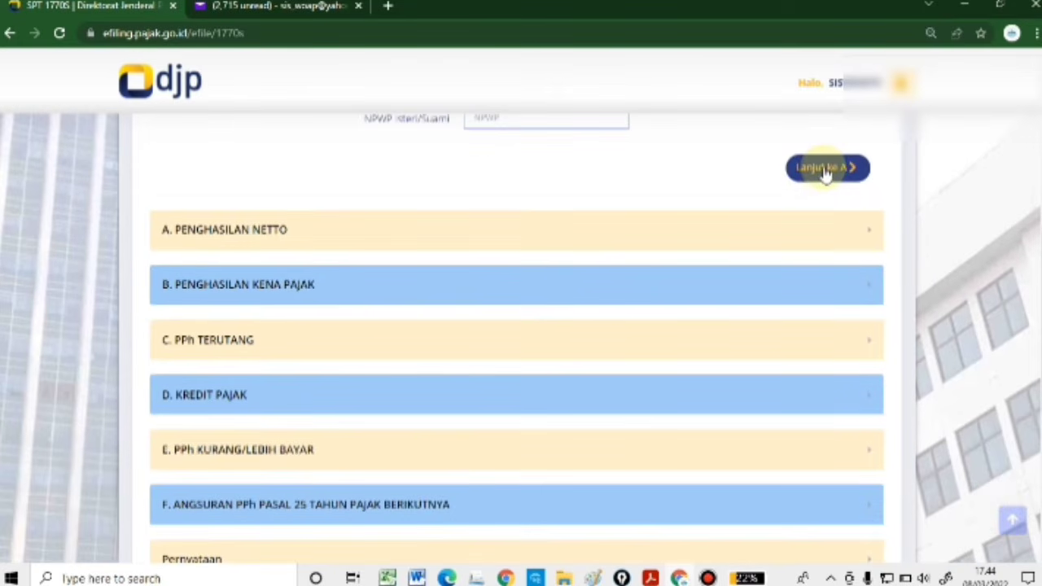
pyautogui.click(825, 172)
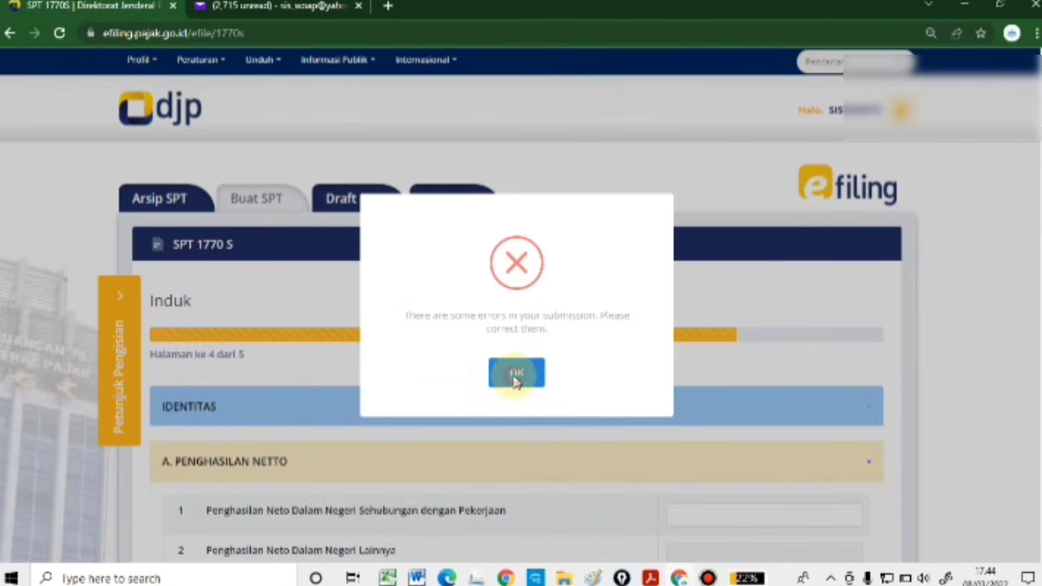
pyautogui.click(516, 372)
# - Look up Penghasilan Neto Suami in the Excel workbook and enter 67.165.000 as Penghasilan Neto Dalam Negeri Sehubungan dengan Pekerjaan in the e-Filing form
pyautogui.scroll(-2, 529, 334)
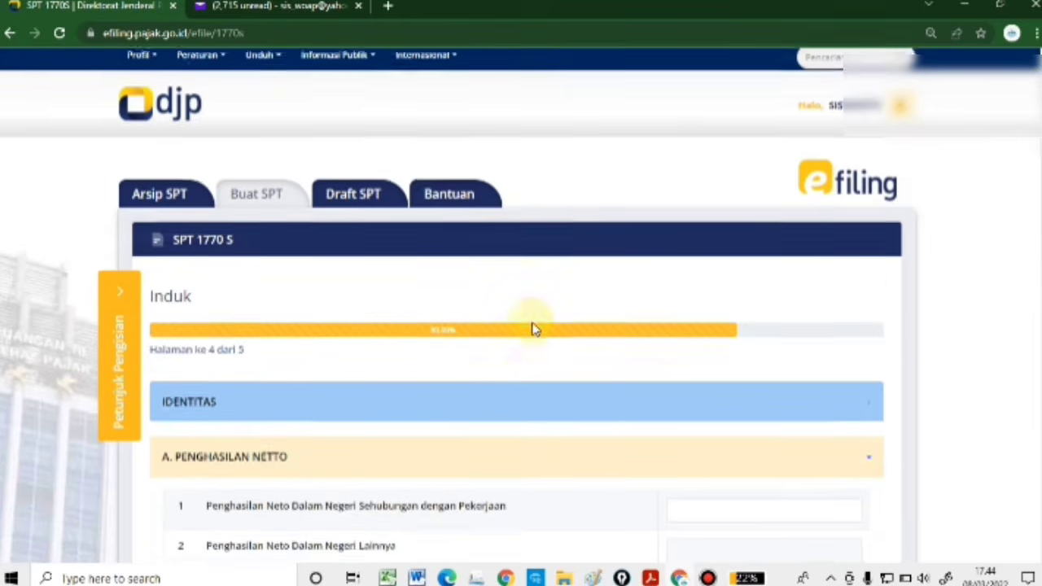
pyautogui.scroll(2, 533, 330)
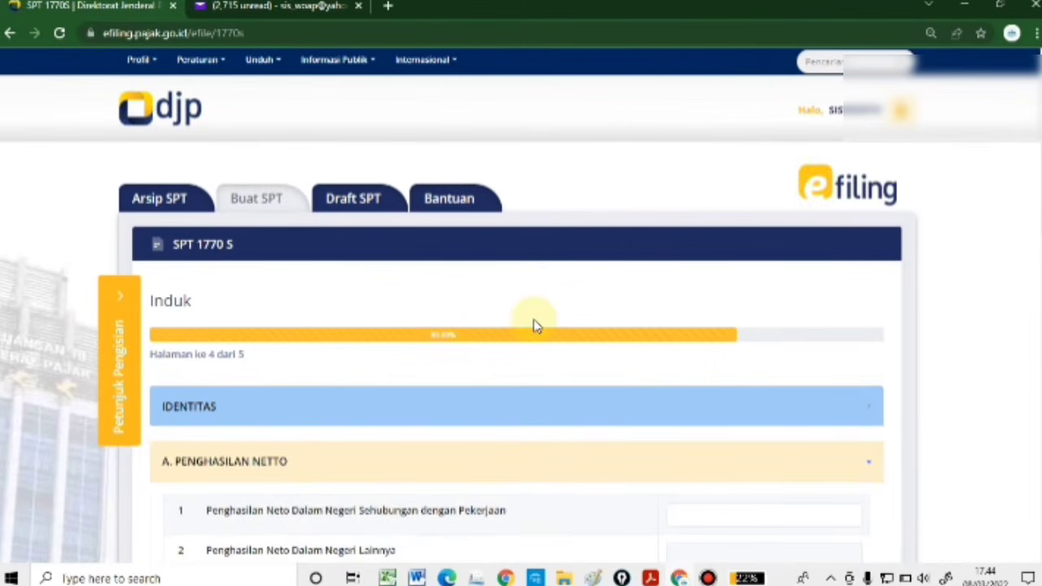
pyautogui.scroll(-4, 535, 326)
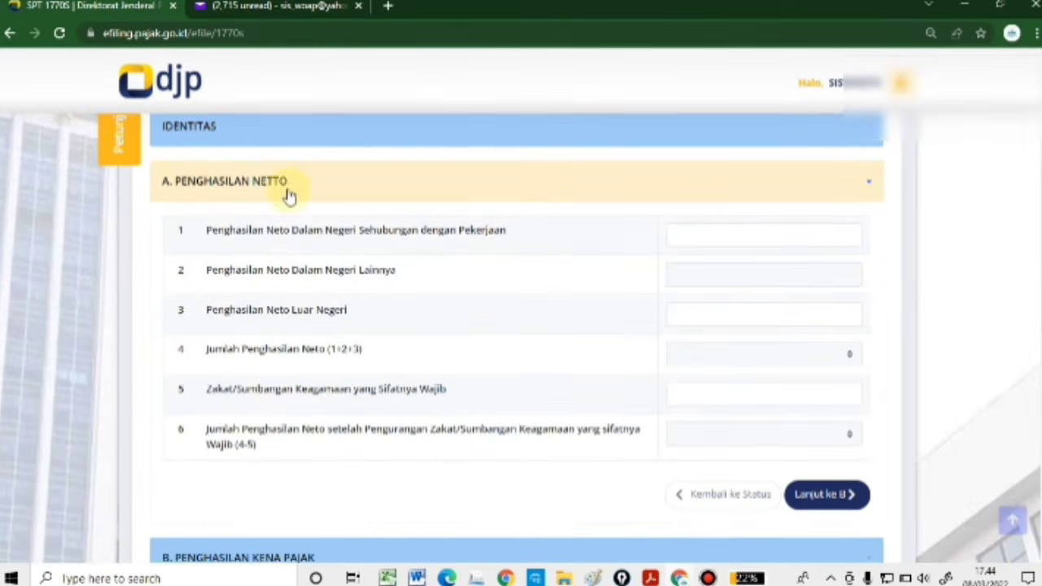
pyautogui.click(761, 236)
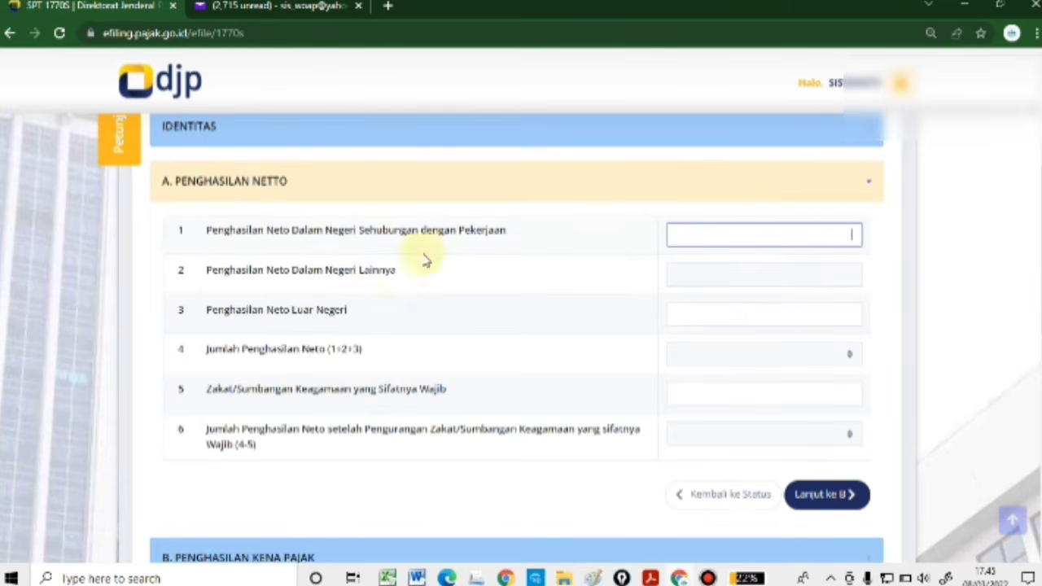
pyautogui.click(649, 576)
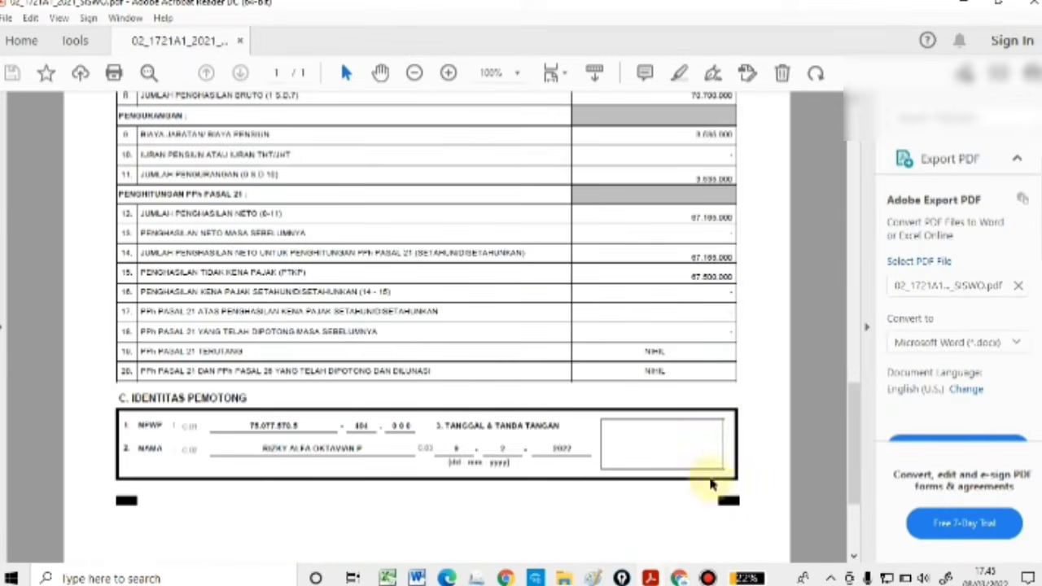
pyautogui.click(650, 577)
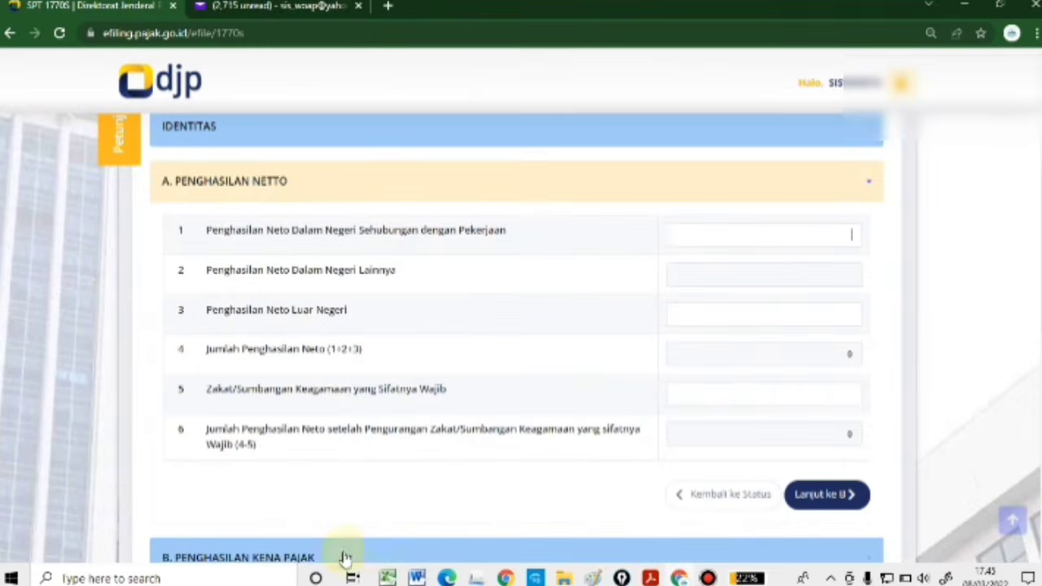
pyautogui.click(387, 578)
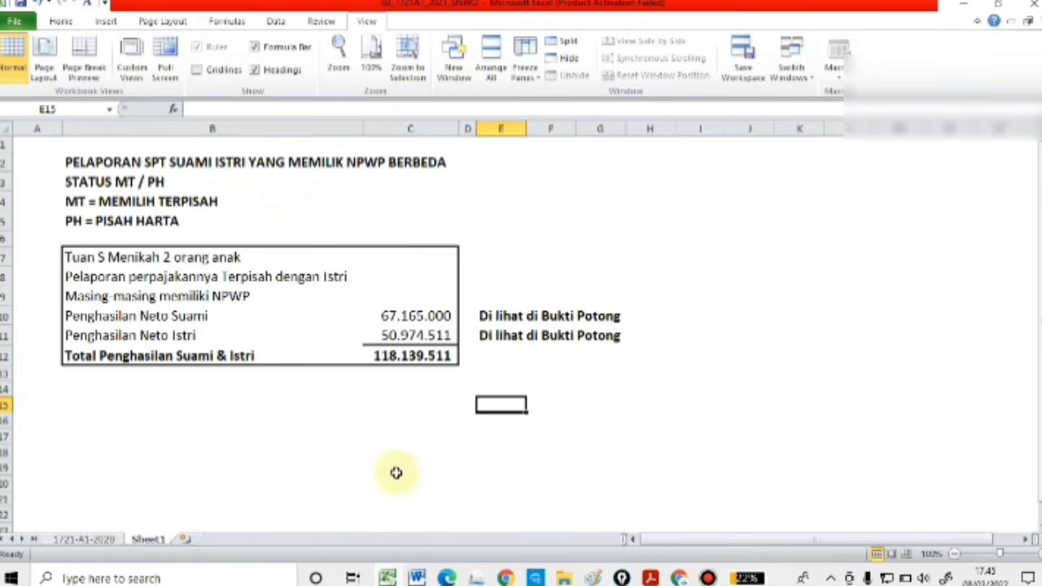
pyautogui.click(409, 317)
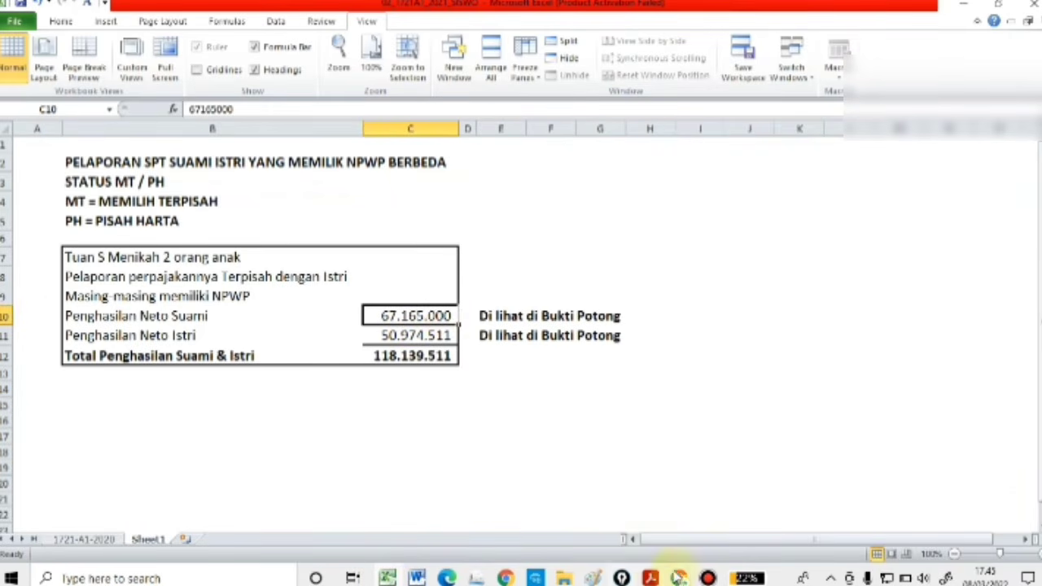
pyautogui.click(679, 576)
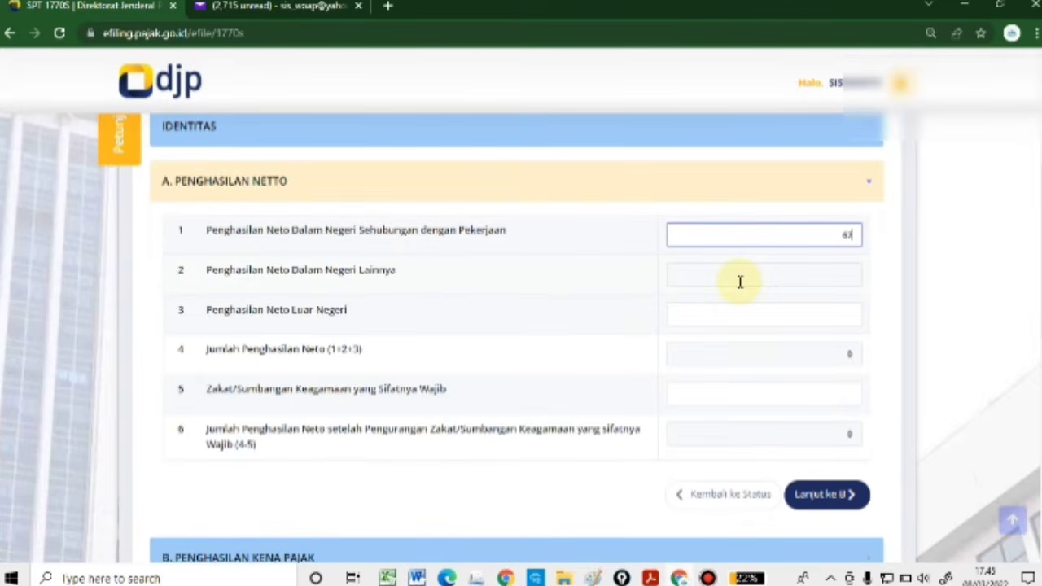
pyautogui.write('67.165.000')
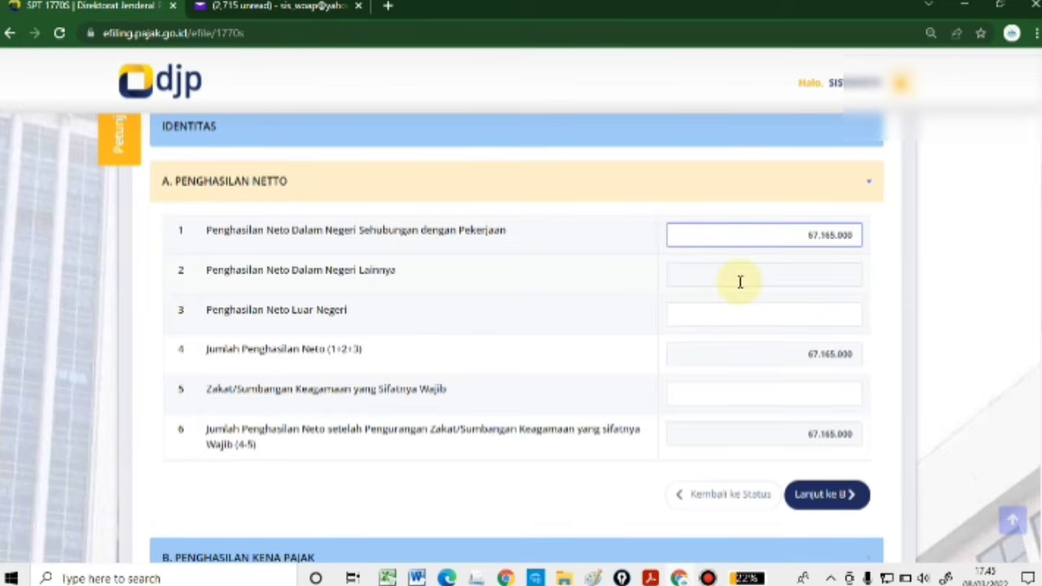
# - Leave the other net income and Zakat/Sumbangan rows of section A blank and continue to section B Penghasilan Kena Pajak
pyautogui.click(738, 274)
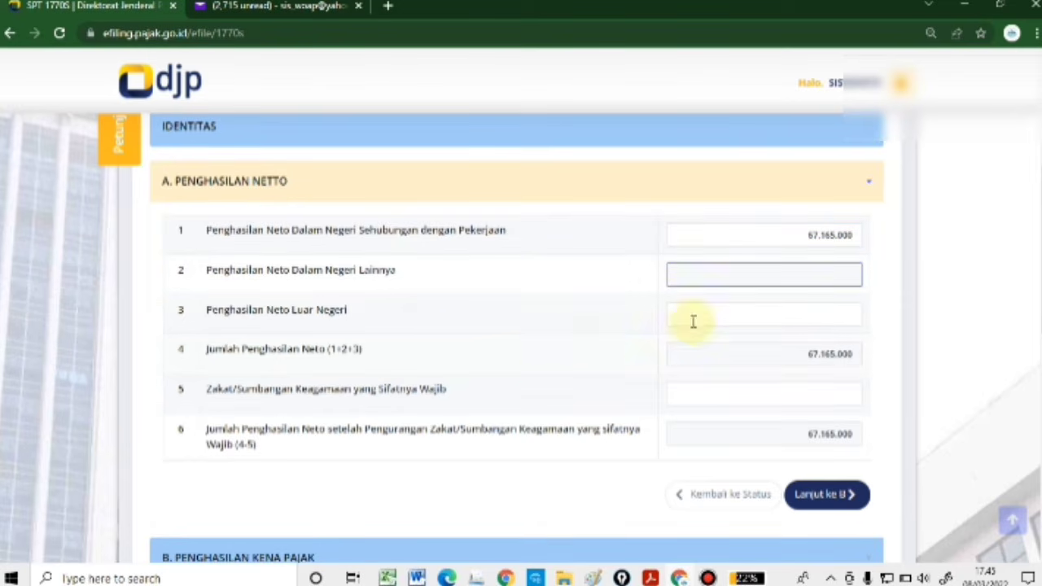
pyautogui.scroll(-2, 702, 319)
pyautogui.scroll(-1, 702, 320)
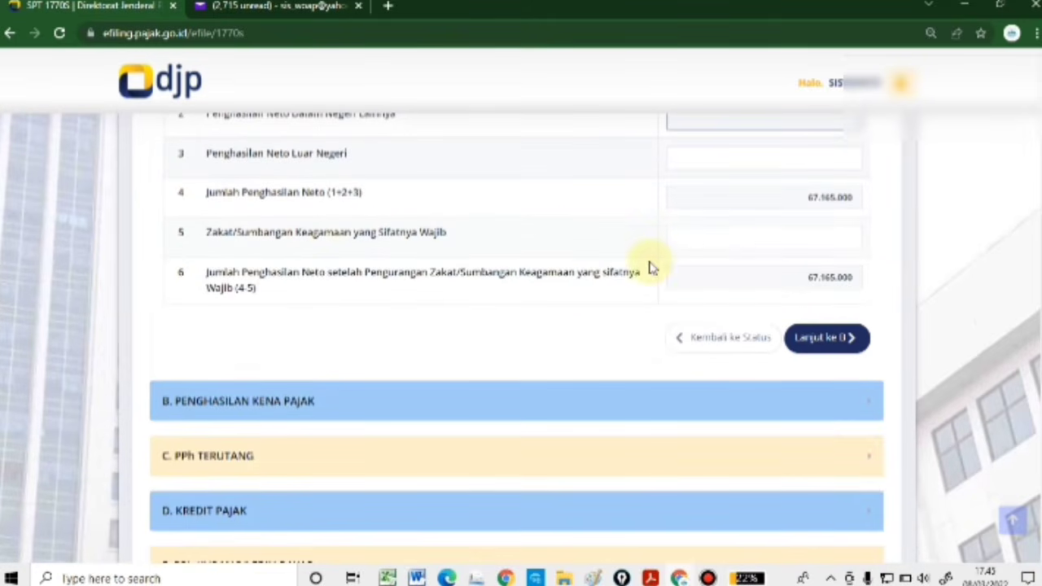
pyautogui.click(756, 236)
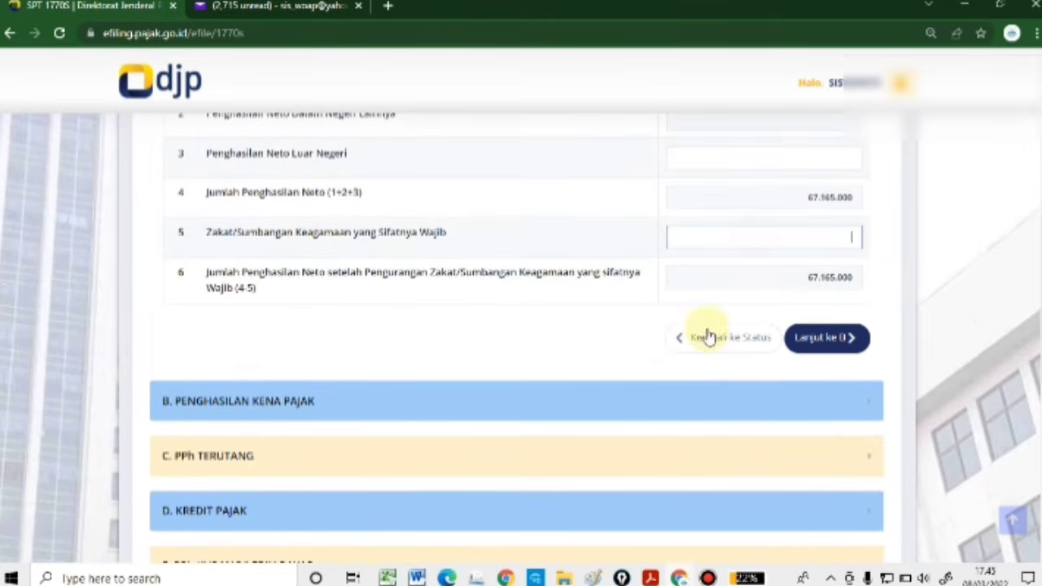
pyautogui.click(822, 340)
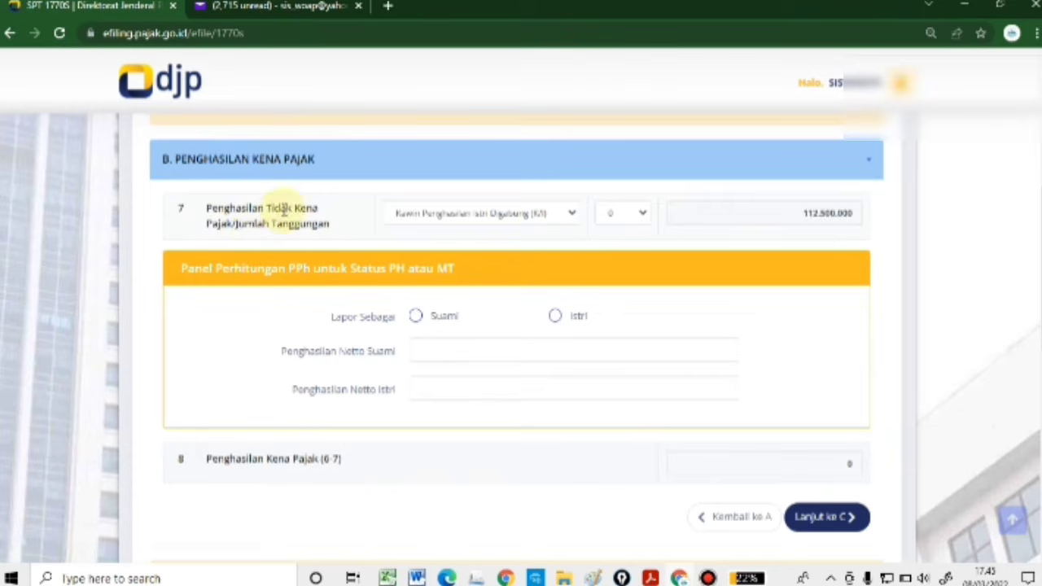
# - Set Penghasilan Tidak Kena Pajak to Kawin Penghasilan Istri Digabung (K/I) with 2 dependants
pyautogui.click(563, 221)
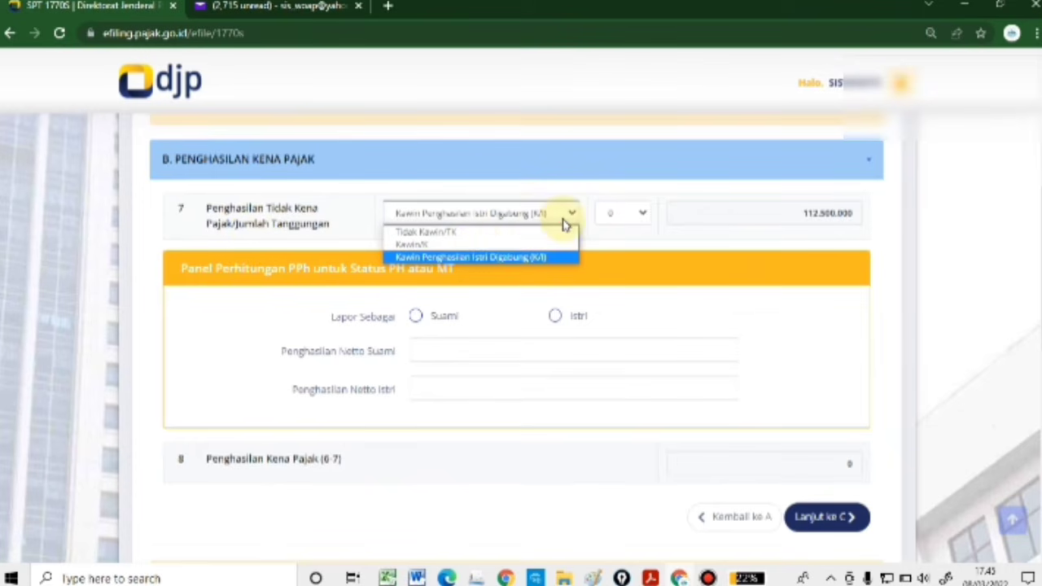
pyautogui.click(484, 259)
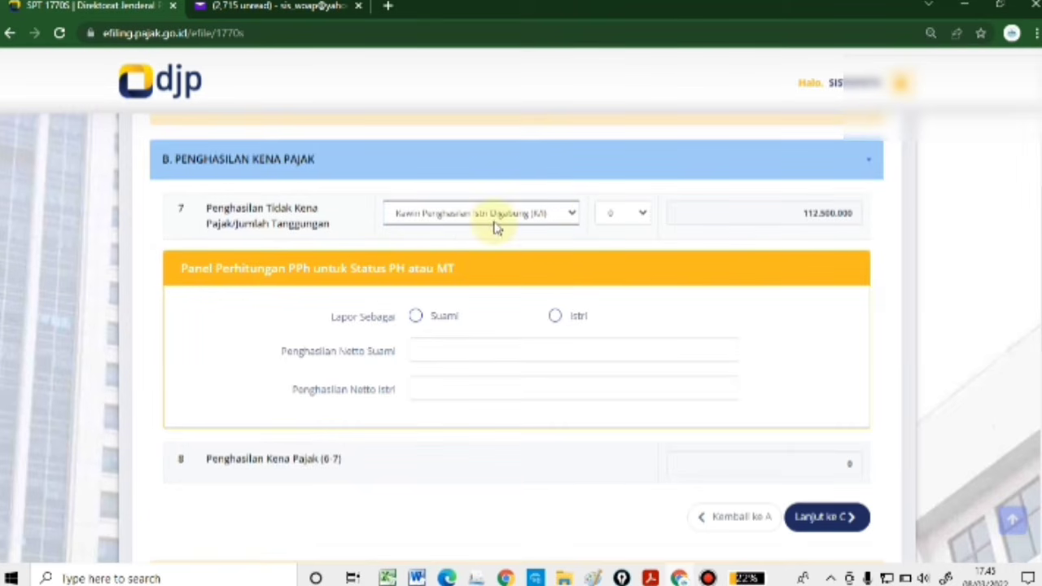
pyautogui.click(642, 218)
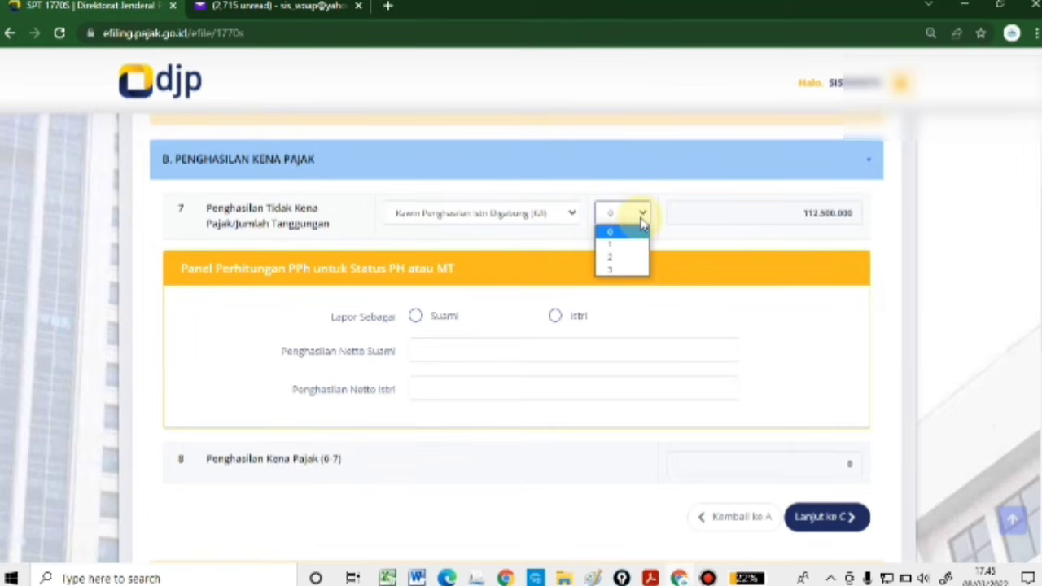
pyautogui.click(633, 258)
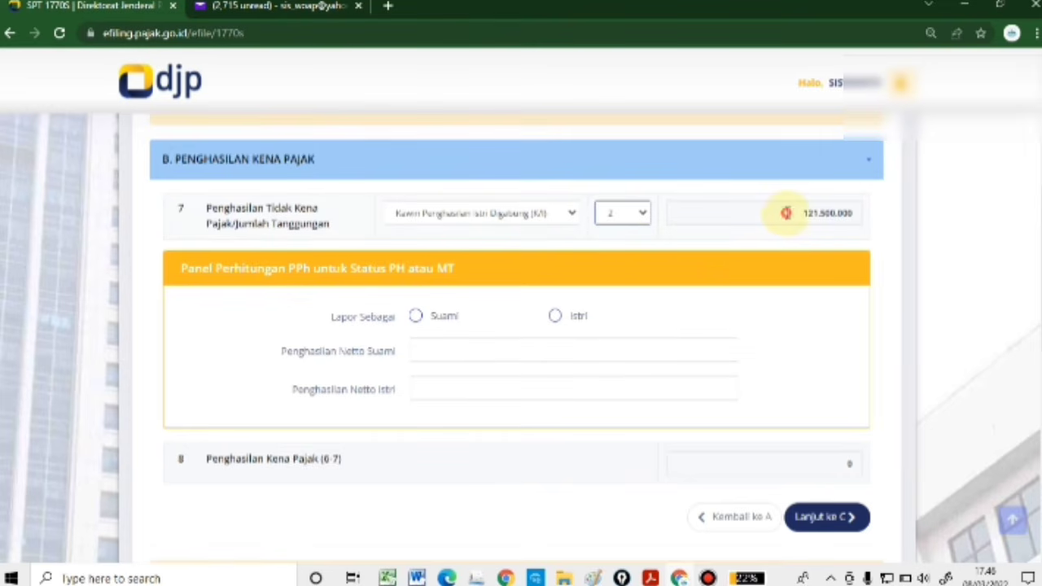
# - Set Lapor Sebagai to Suami and enter 50.974.511 as Penghasilan Netto Istri, looking the amount up in the Excel workbook
pyautogui.moveTo(786, 213); pyautogui.dragTo(870, 225)
pyautogui.click(762, 239)
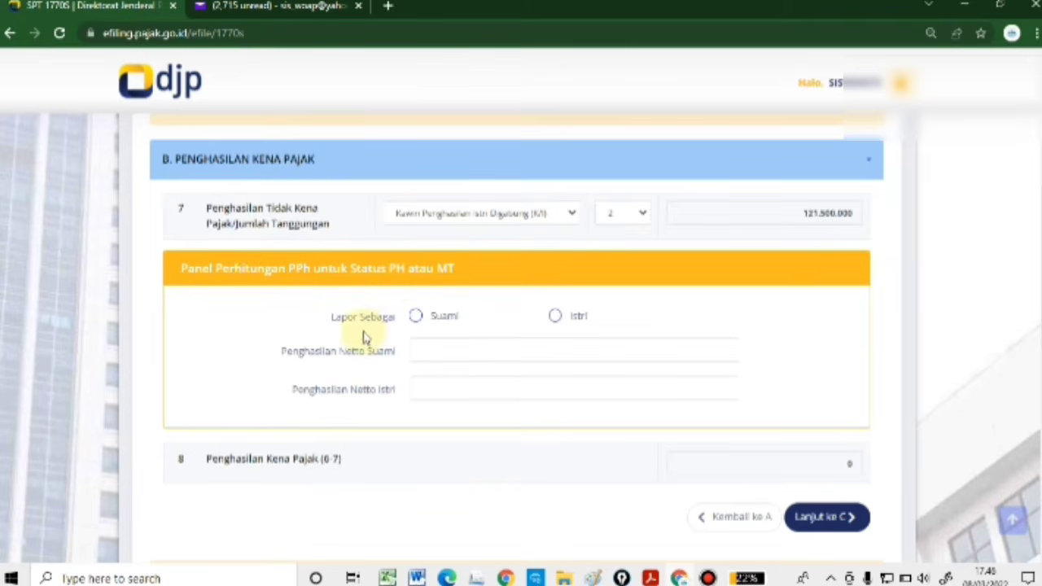
pyautogui.click(415, 316)
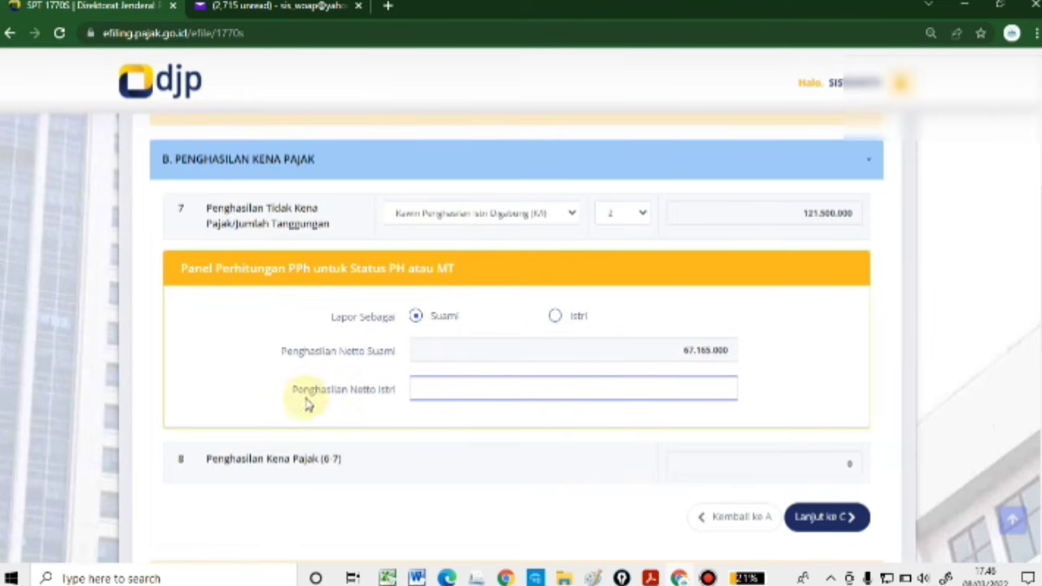
pyautogui.click(387, 578)
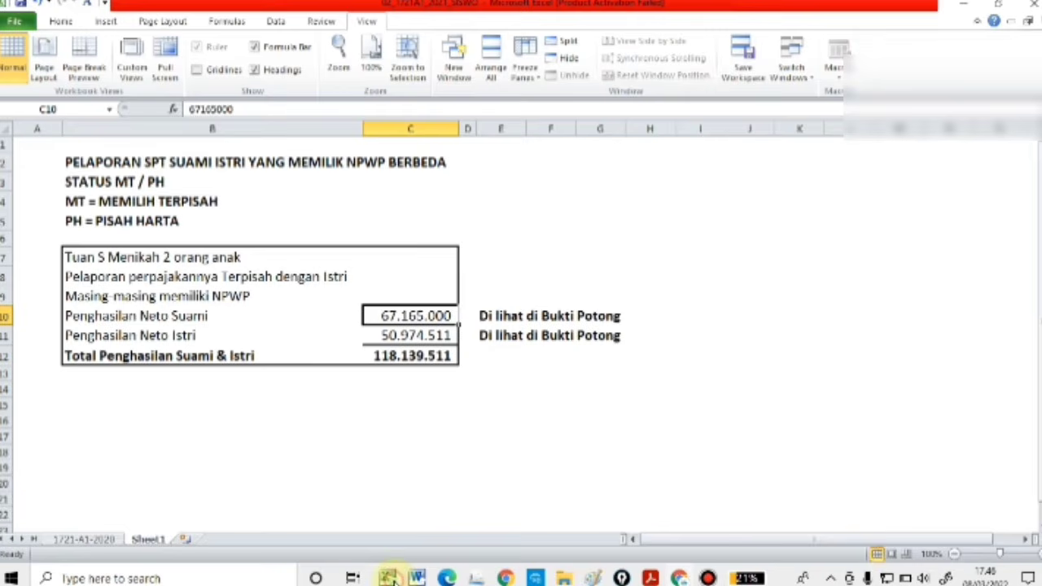
pyautogui.click(387, 334)
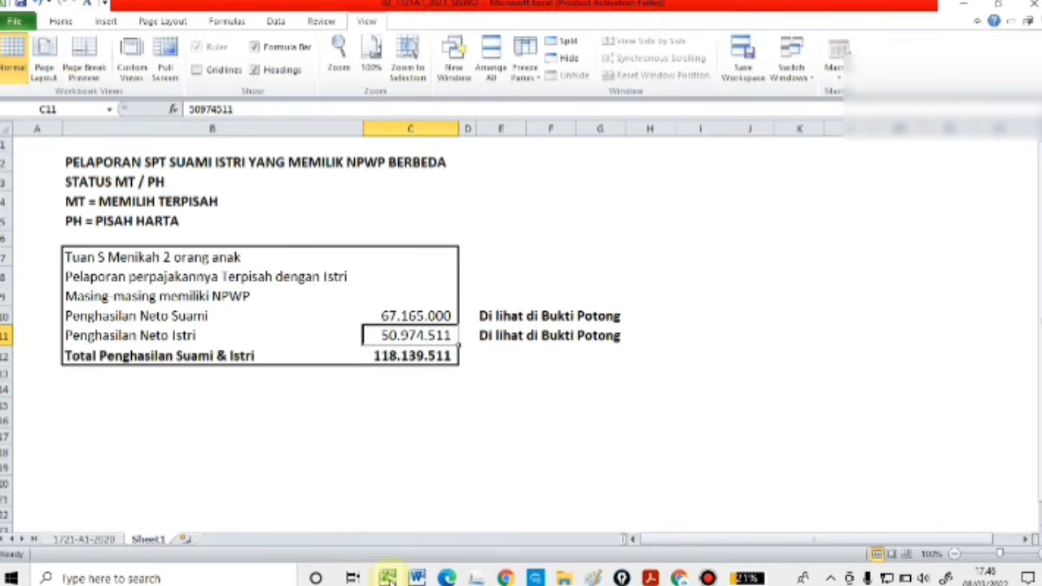
pyautogui.click(387, 578)
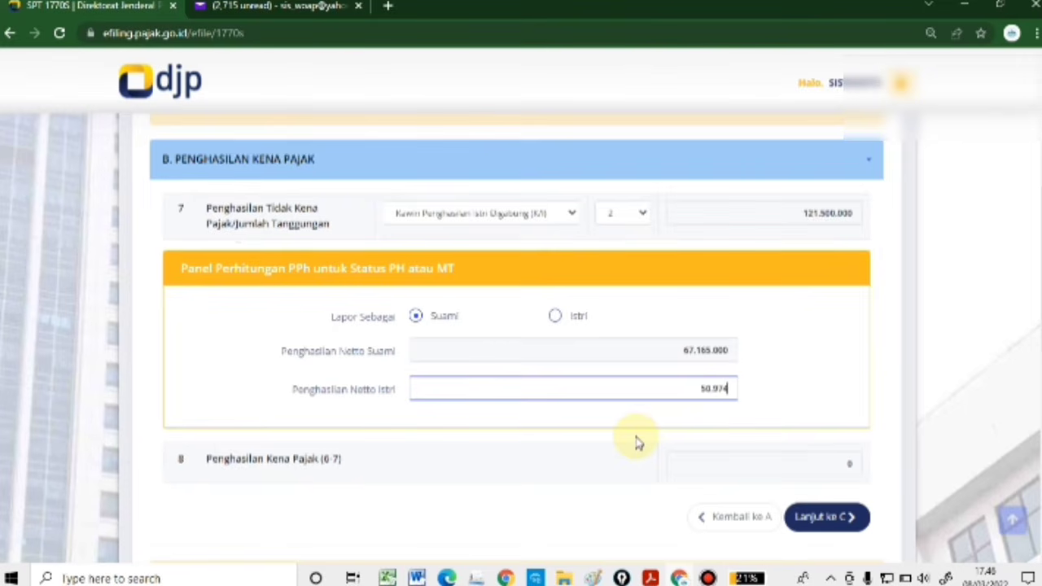
pyautogui.click(387, 578)
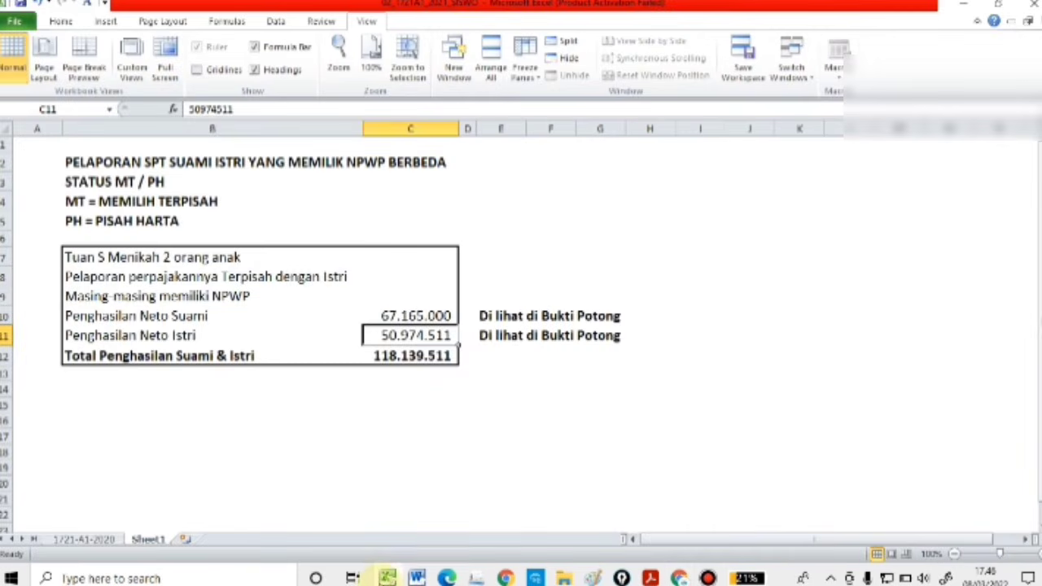
pyautogui.click(392, 576)
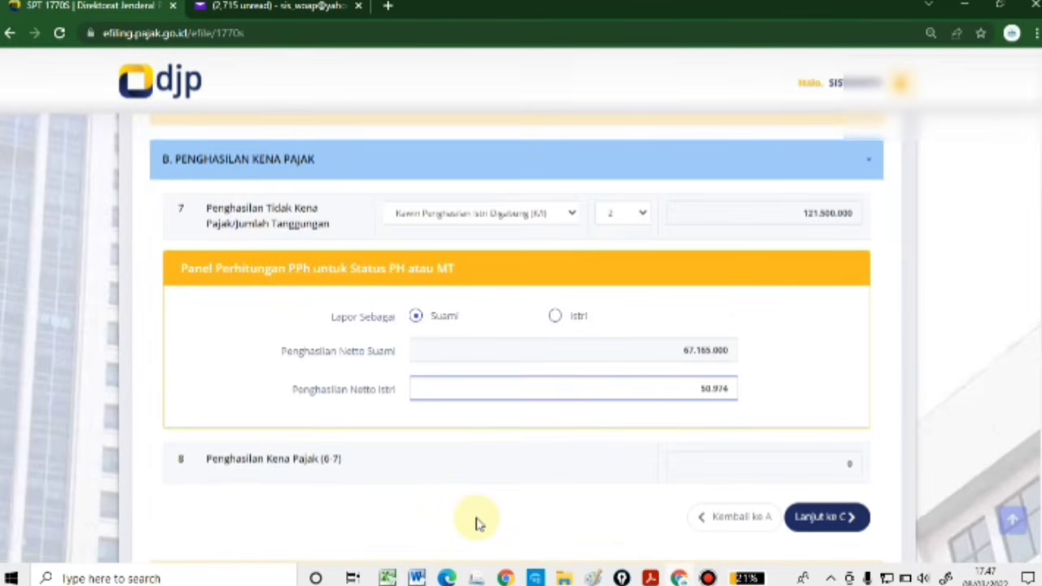
pyautogui.write('511')
pyautogui.press('Tab')
# - Continue to section C PPh Terutang, leave the PPh Pasal 24 row blank, and proceed to section D Kredit Pajak
pyautogui.scroll(-1, 522, 477)
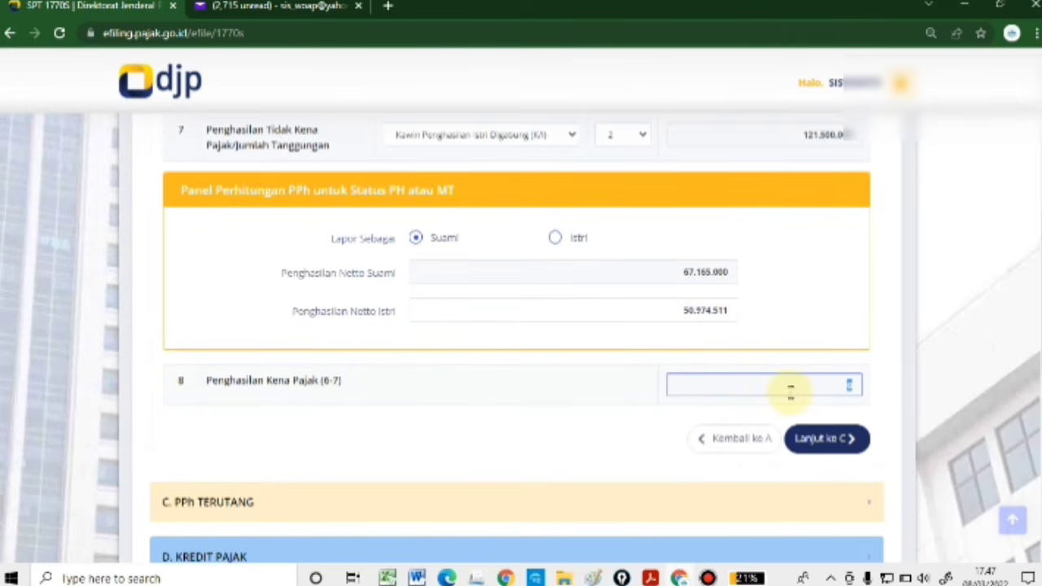
pyautogui.scroll(-1, 791, 389)
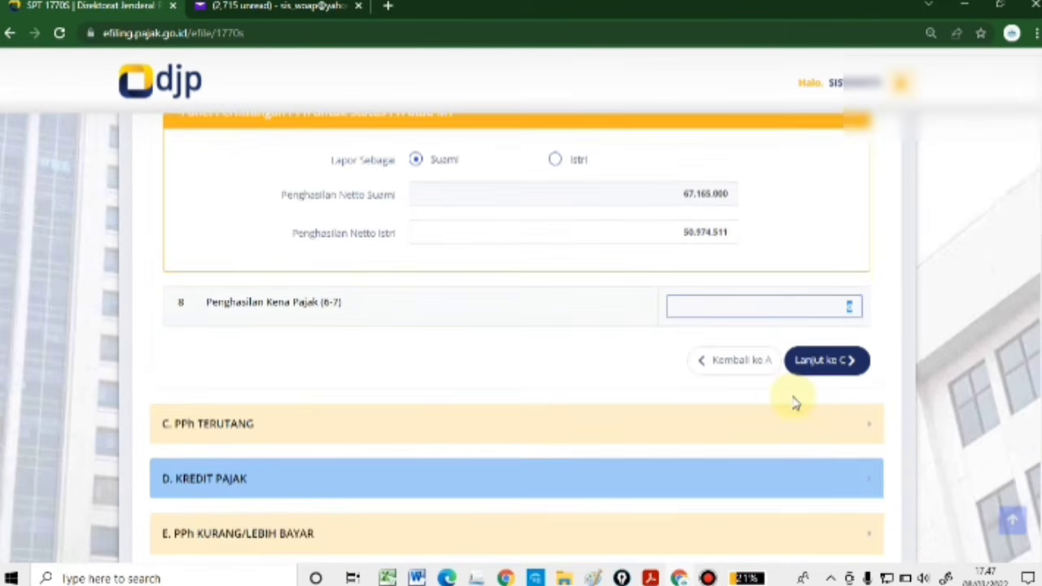
pyautogui.click(822, 362)
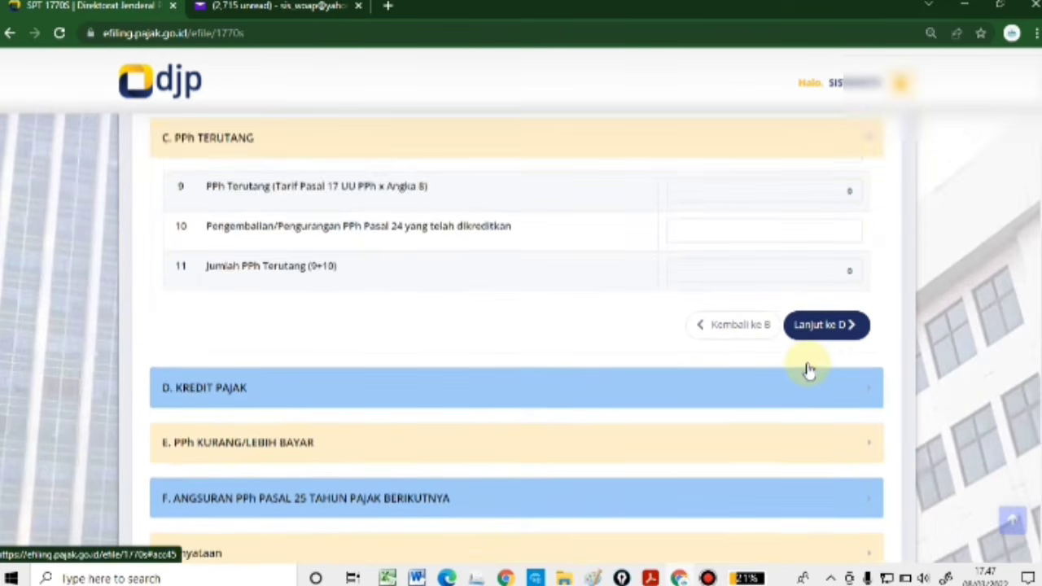
pyautogui.scroll(1, 809, 369)
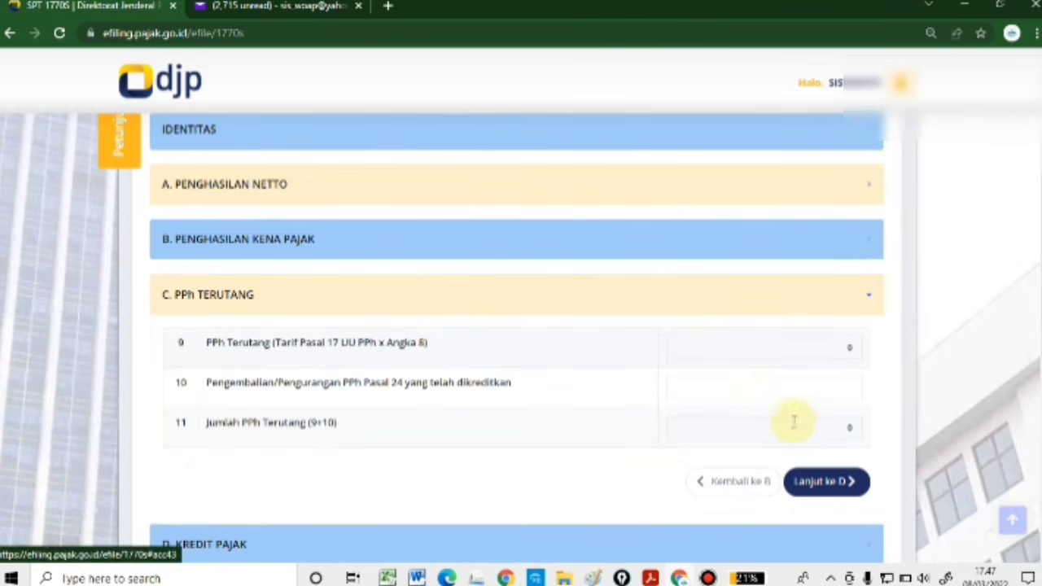
pyautogui.scroll(-1, 810, 427)
pyautogui.scroll(-1, 810, 427)
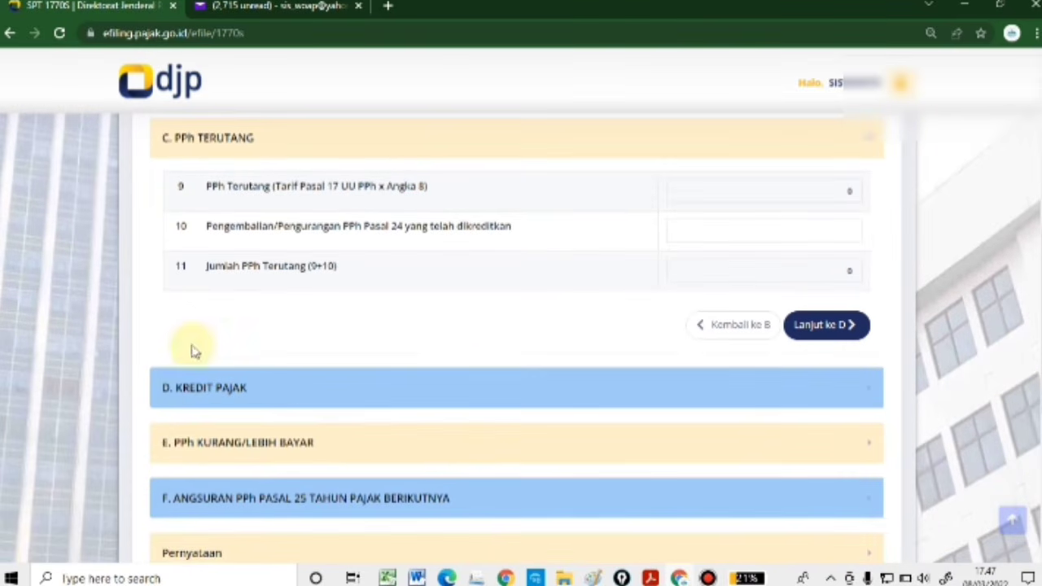
pyautogui.click(842, 338)
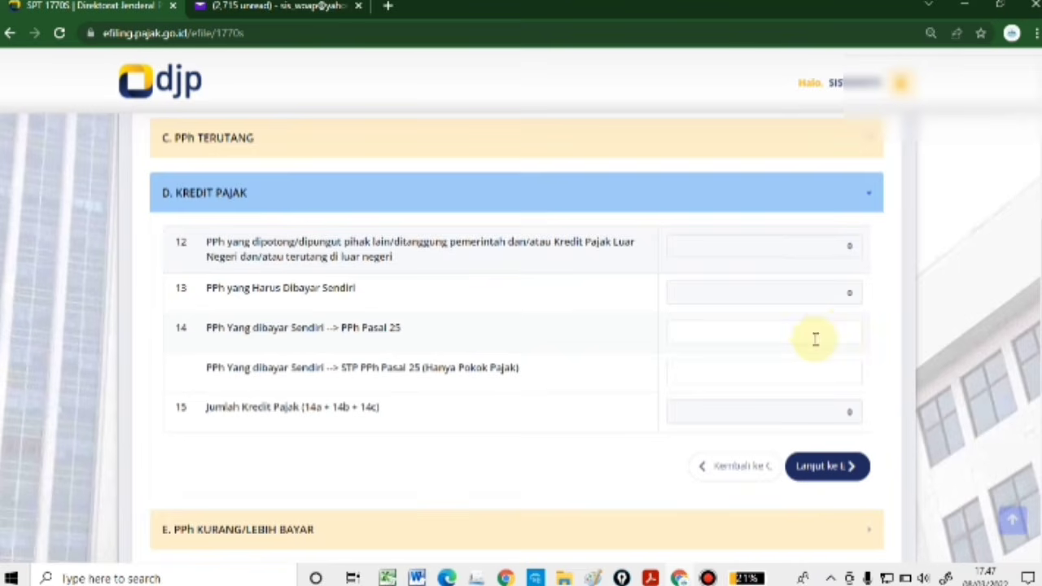
# - Leave the PPh Pasal 25 rows of section D blank and continue through section E PPh Kurang/Lebih Bayar to section F
pyautogui.scroll(-2, 537, 346)
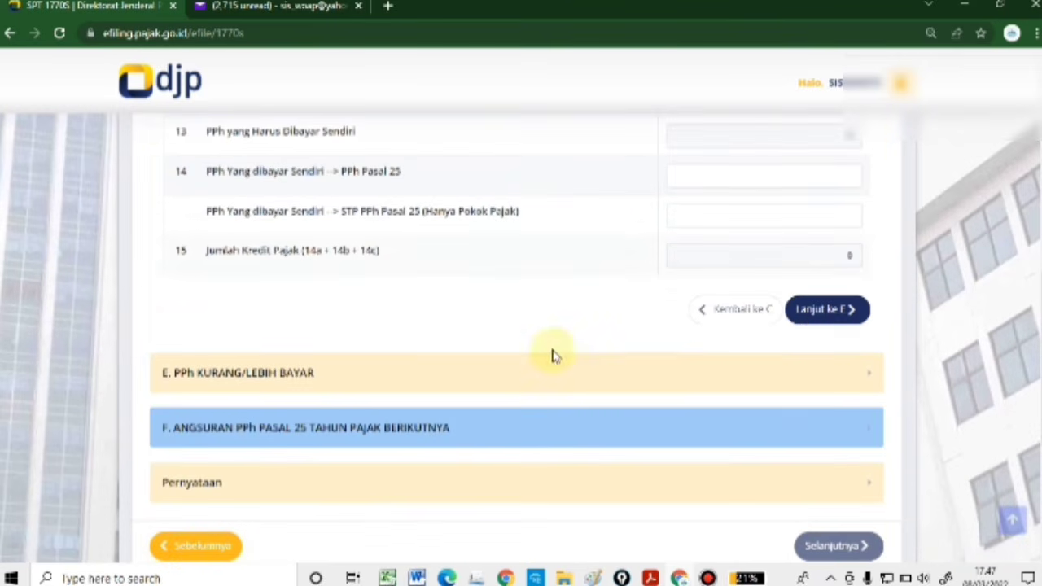
pyautogui.click(838, 315)
pyautogui.scroll(1, 789, 296)
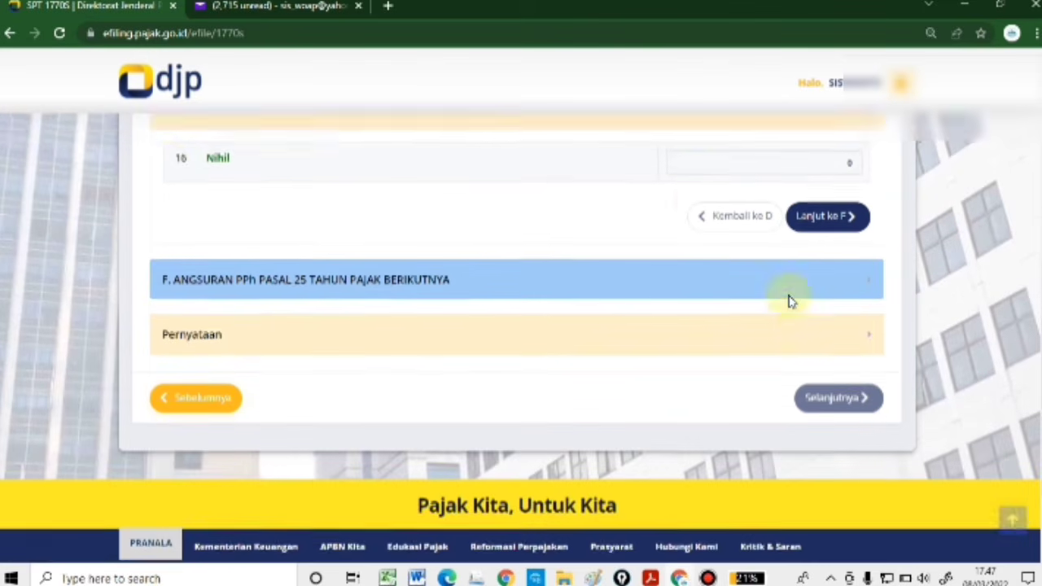
pyautogui.moveTo(180, 220); pyautogui.dragTo(283, 246)
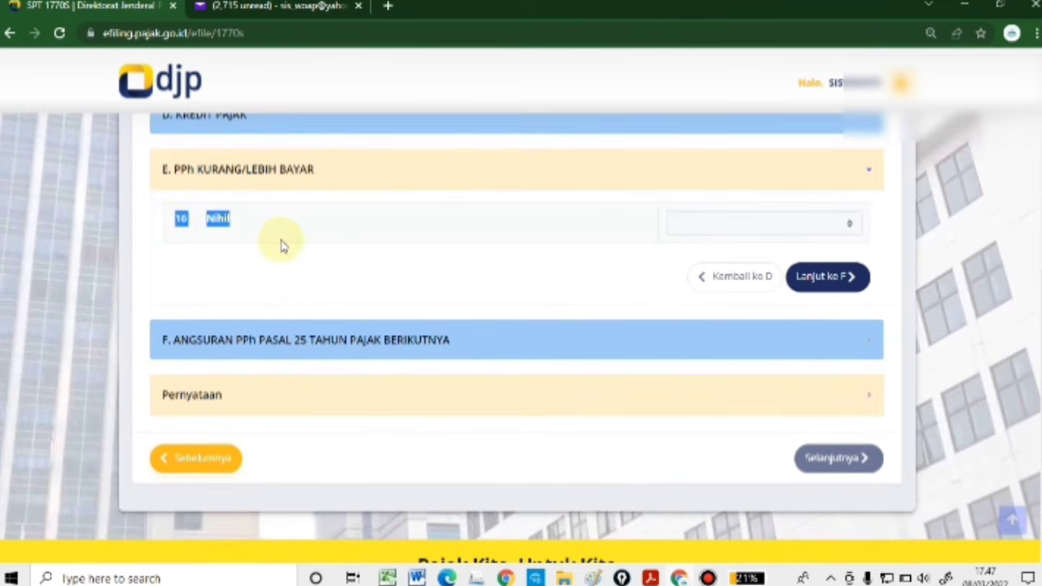
pyautogui.click(344, 275)
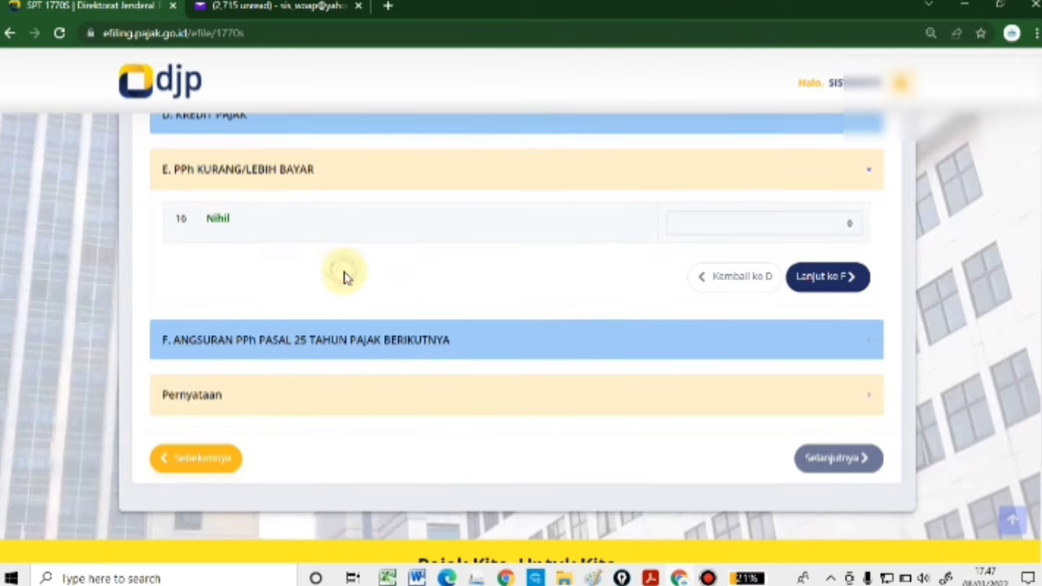
pyautogui.click(848, 287)
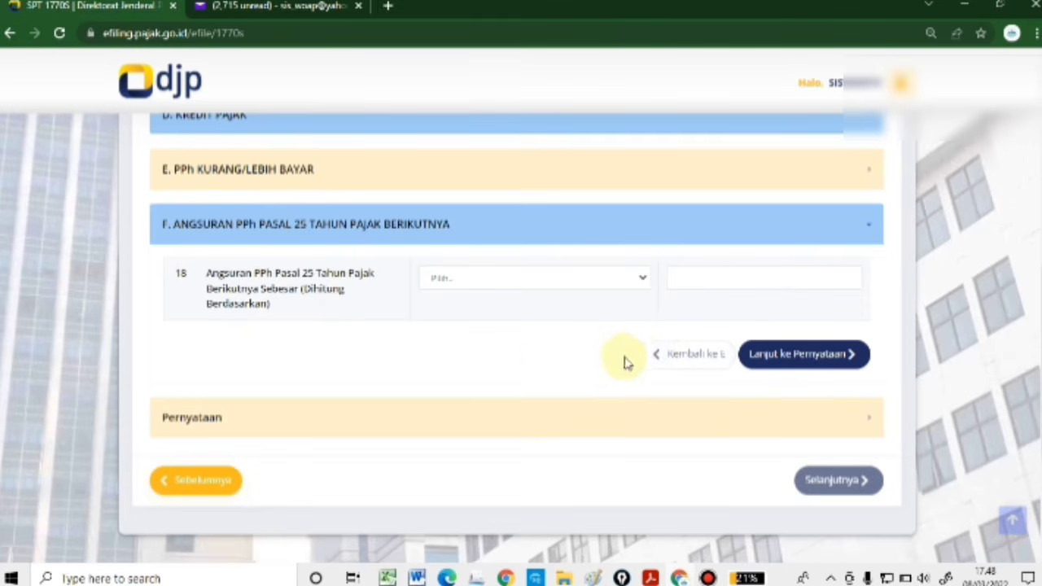
# - Leave Angsuran PPh Pasal 25 blank, mark the Pernyataan as Setuju, and proceed to the Kirim page
pyautogui.click(785, 371)
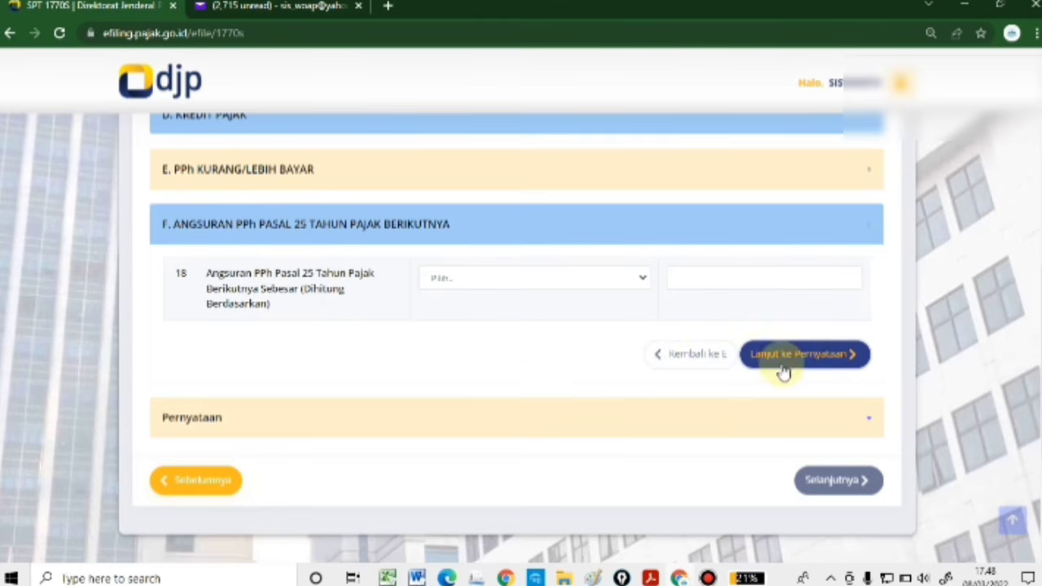
pyautogui.click(382, 431)
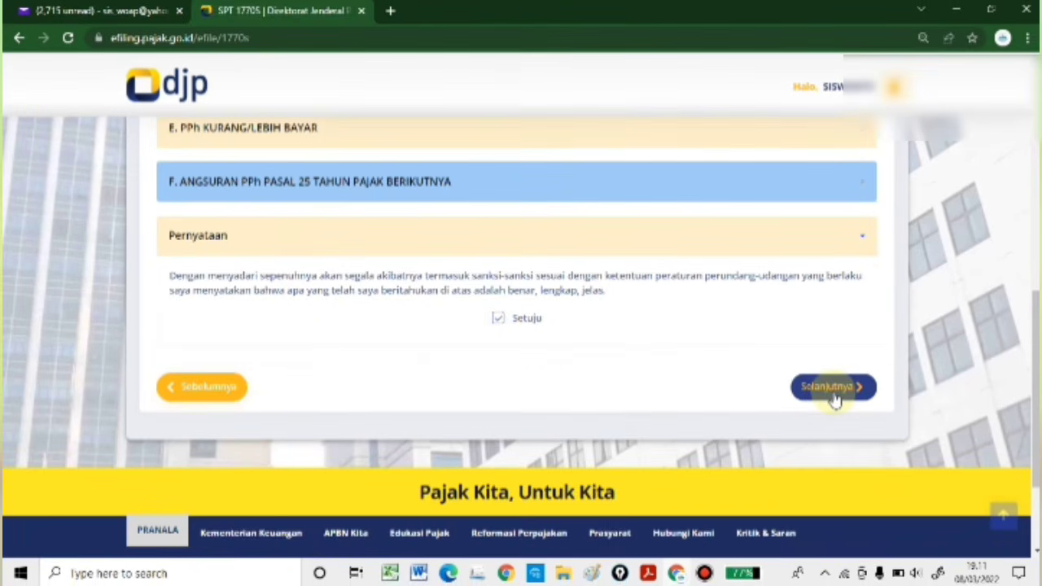
pyautogui.click(832, 388)
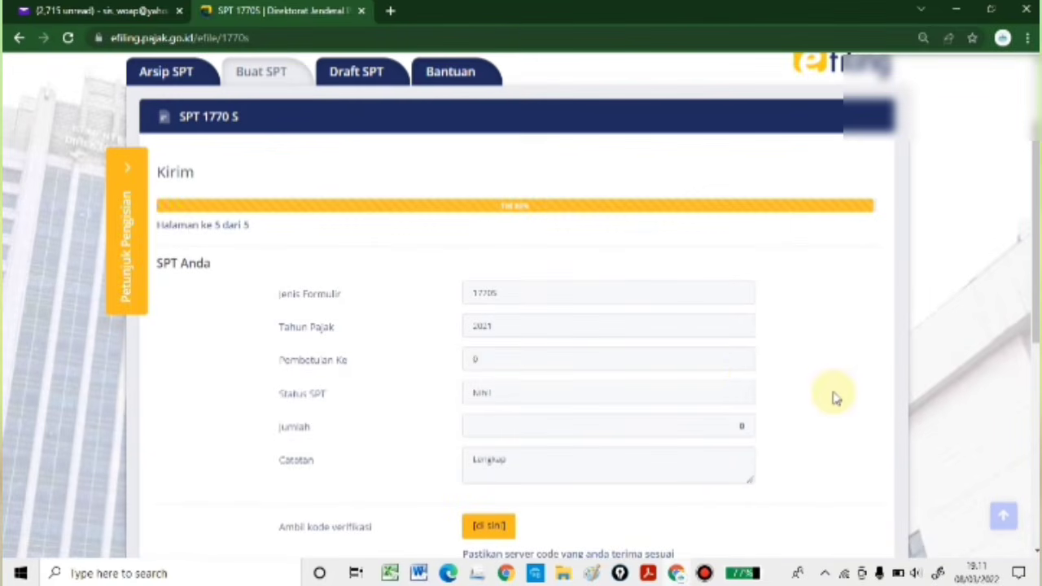
# - Review the SPT summary on the Kirim page and request the verification code by email, dismissing the confirmation message
pyautogui.scroll(2, 371, 379)
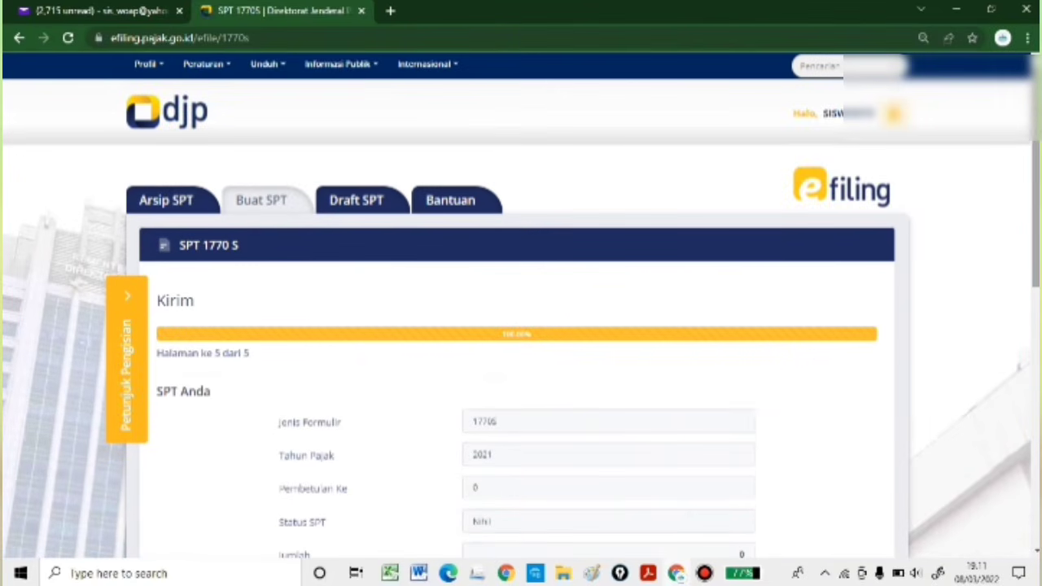
pyautogui.scroll(-3, 1024, 261)
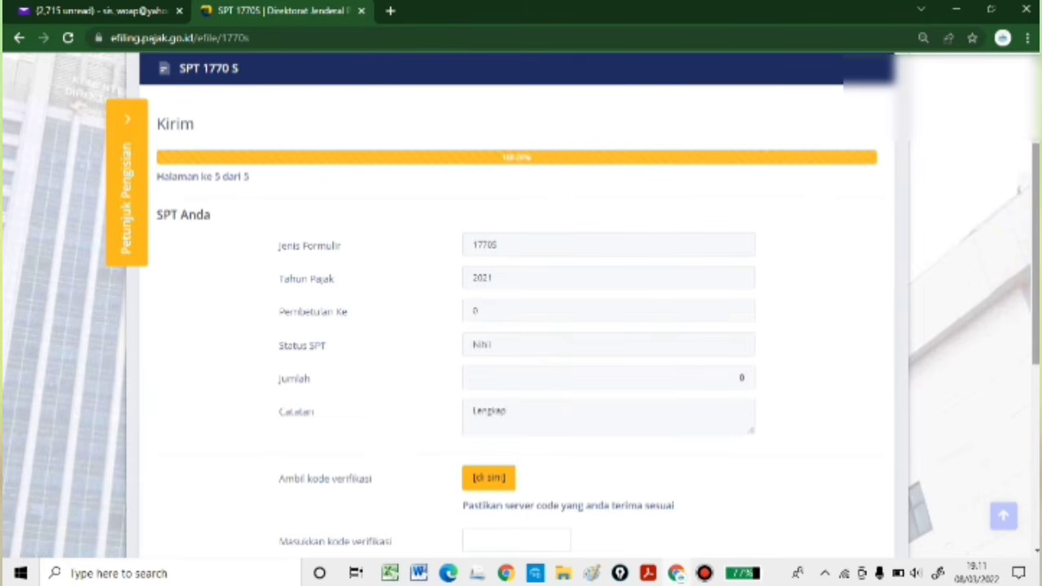
pyautogui.scroll(-2, 1030, 337)
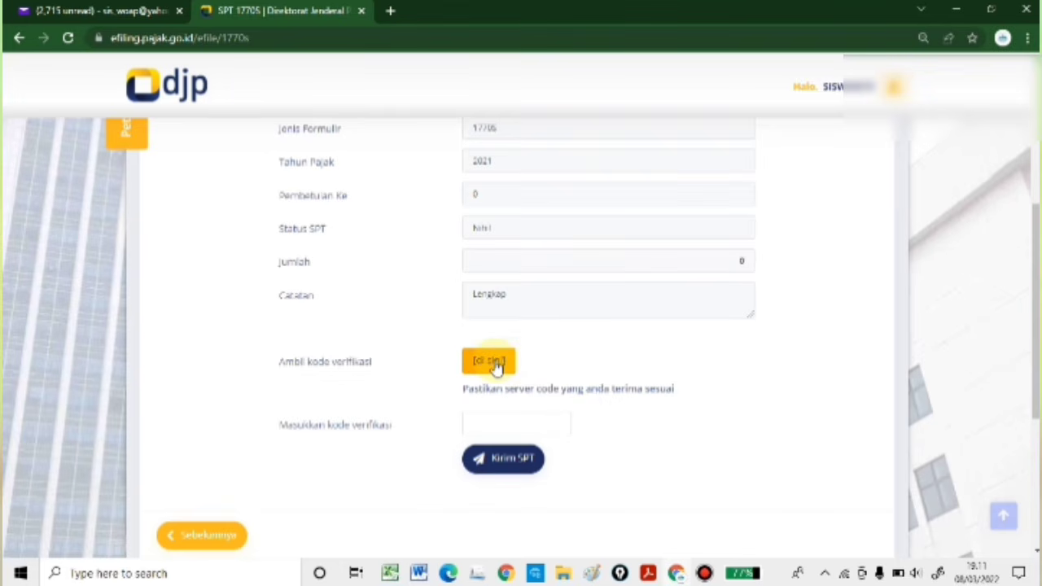
pyautogui.click(491, 363)
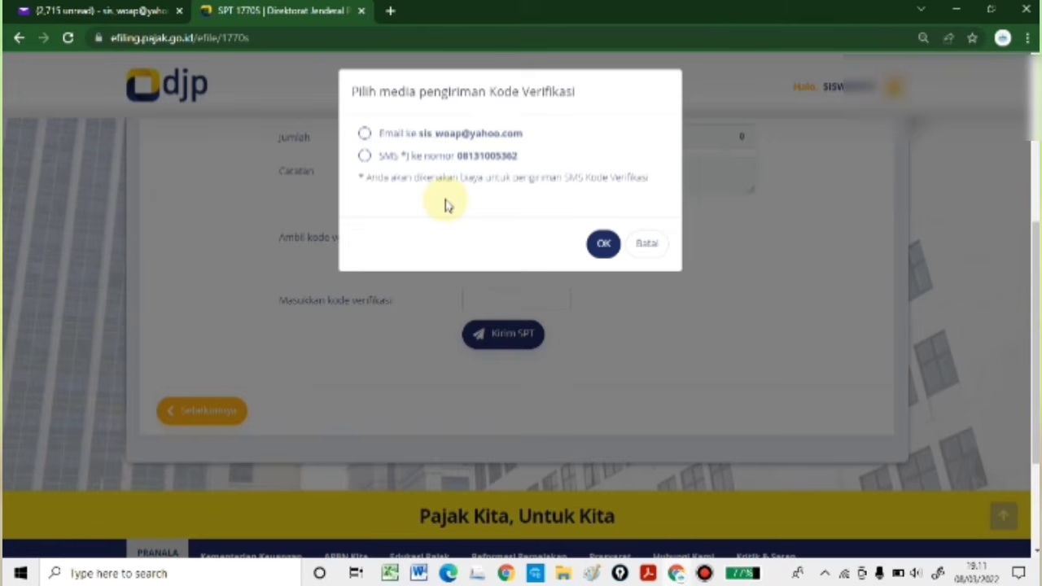
pyautogui.click(364, 136)
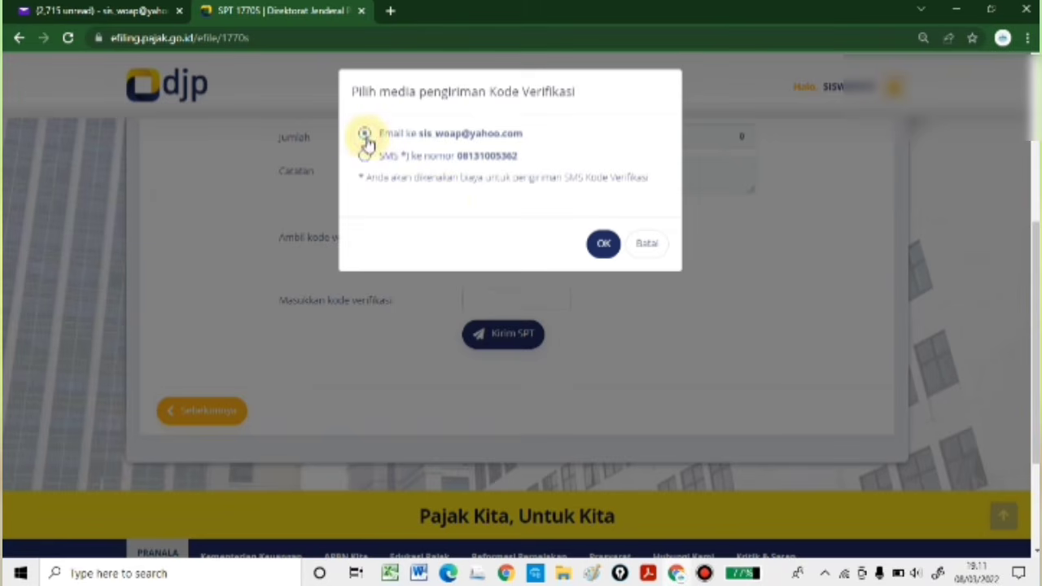
pyautogui.click(604, 245)
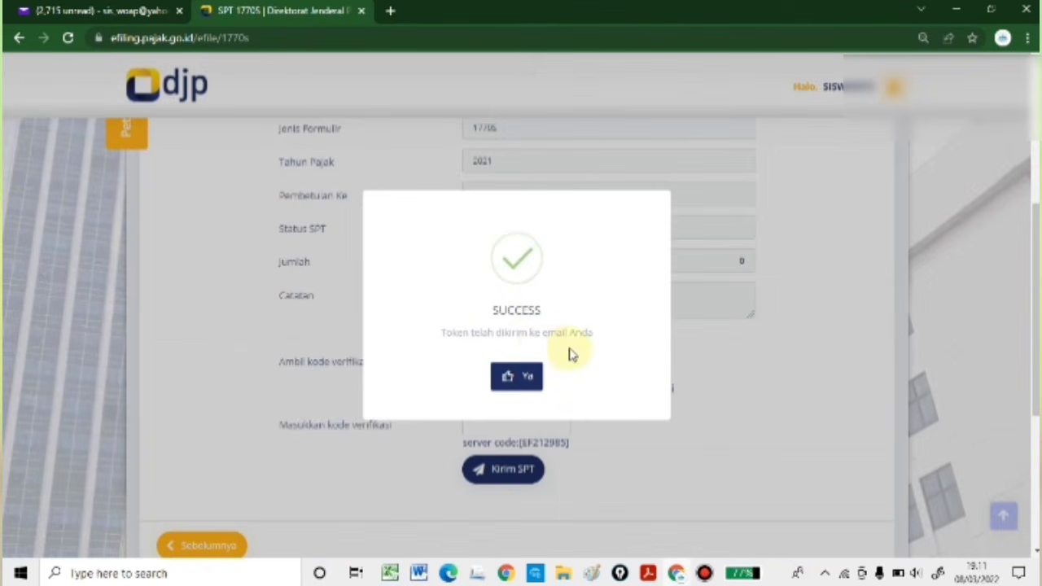
pyautogui.click(531, 375)
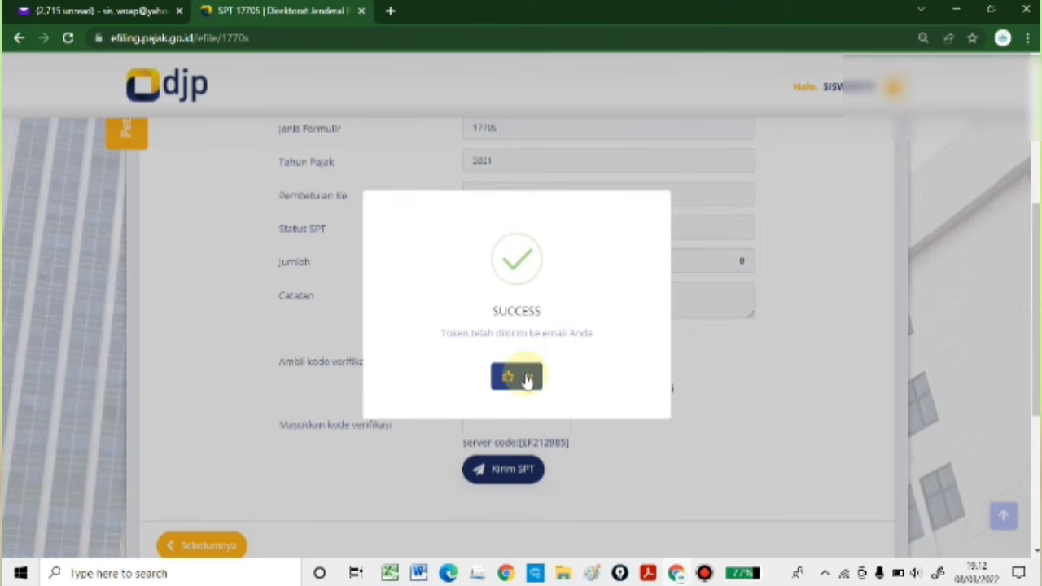
pyautogui.click(526, 379)
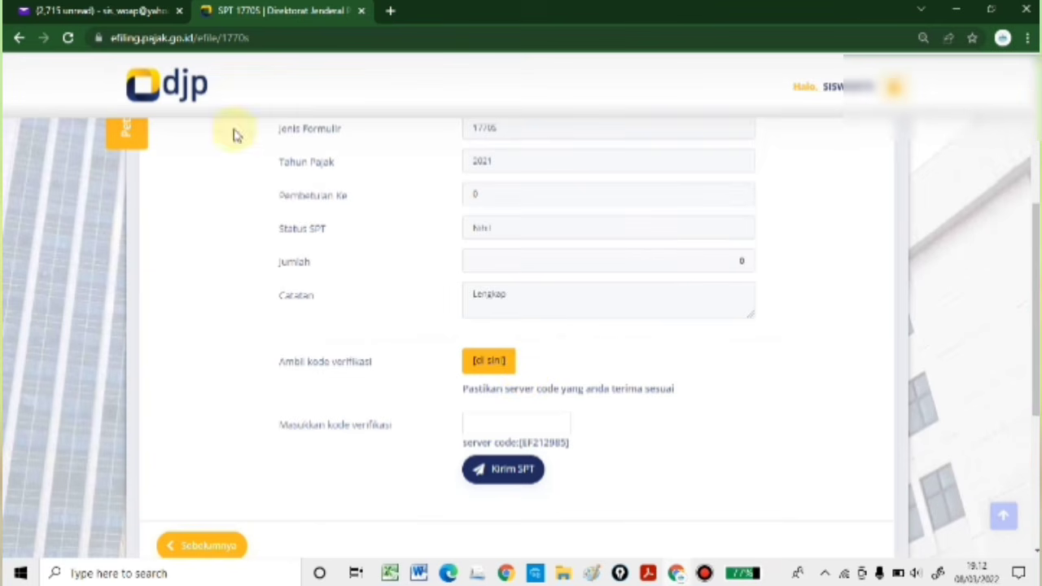
# - Look up the verification code in the Yahoo Mail inbox, enter it in Masukkan kode verifikasi on e-Filing, and submit the SPT
pyautogui.click(114, 13)
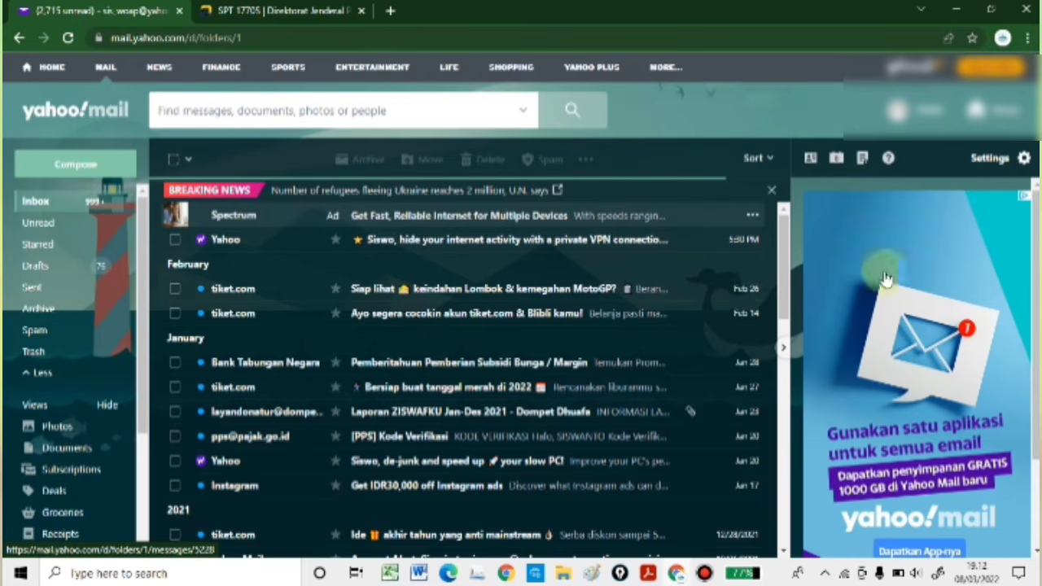
pyautogui.click(463, 244)
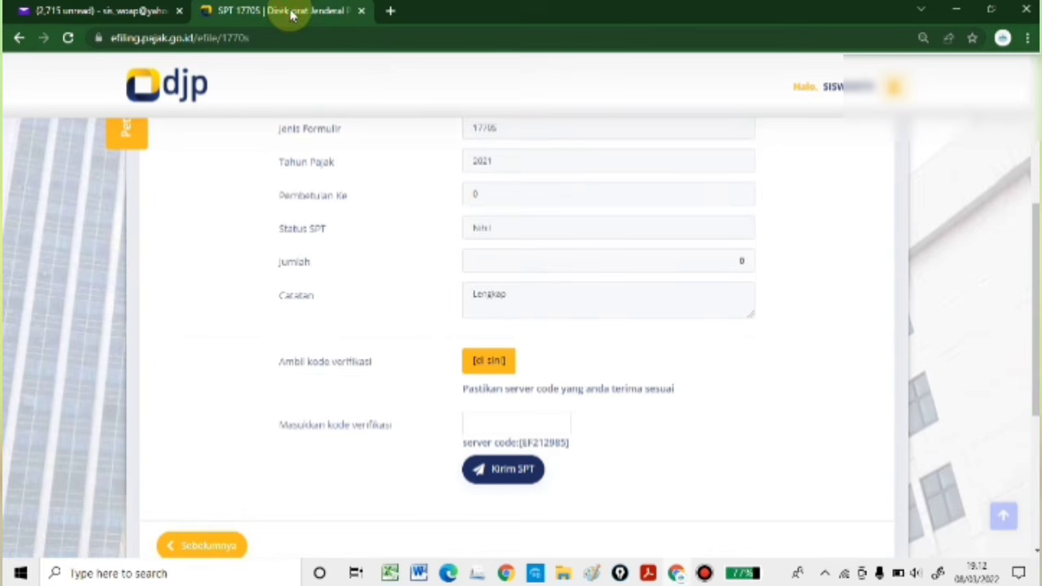
pyautogui.click(293, 12)
pyautogui.click(539, 422)
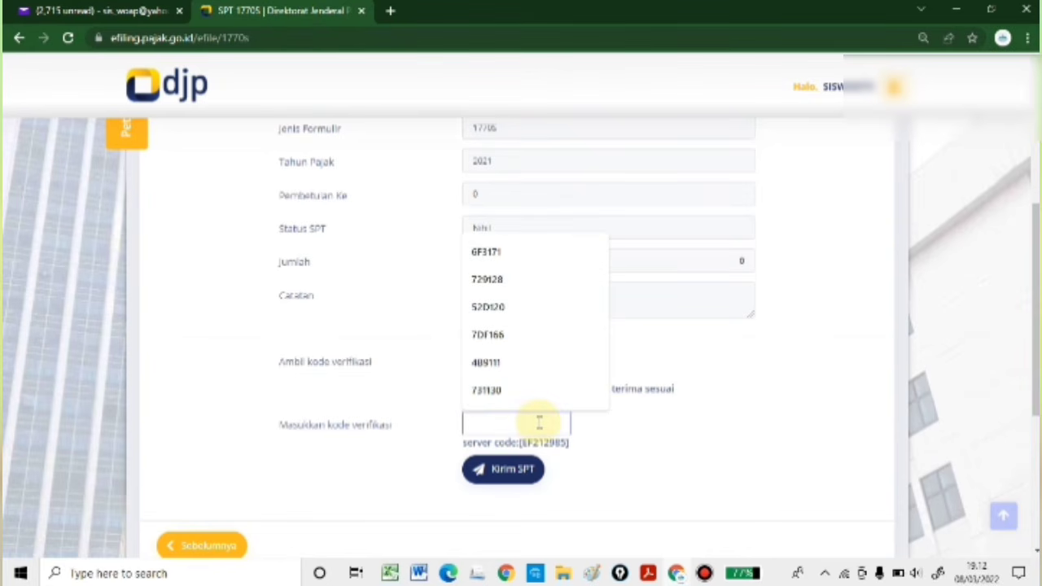
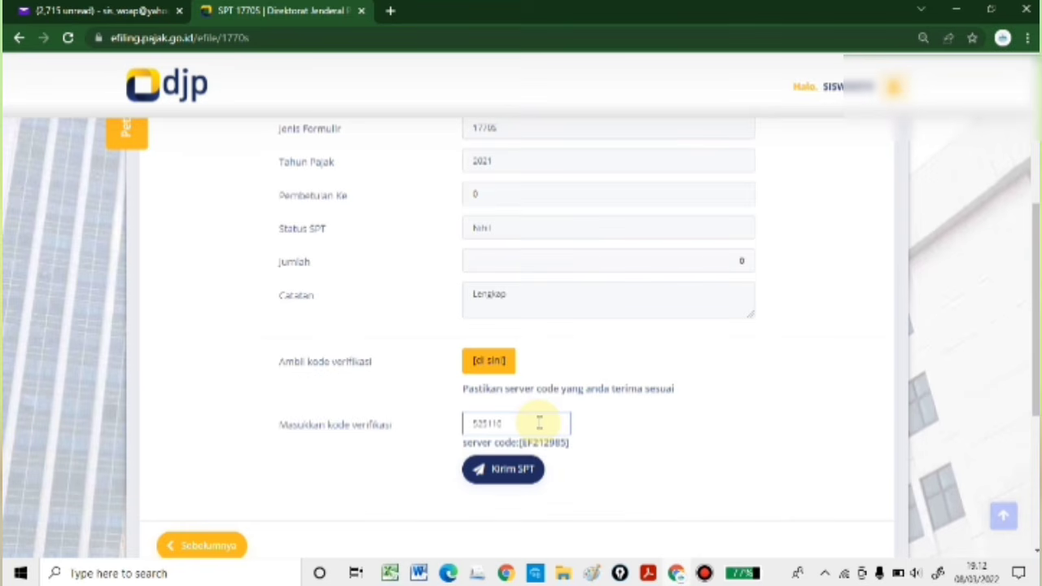
pyautogui.click(508, 467)
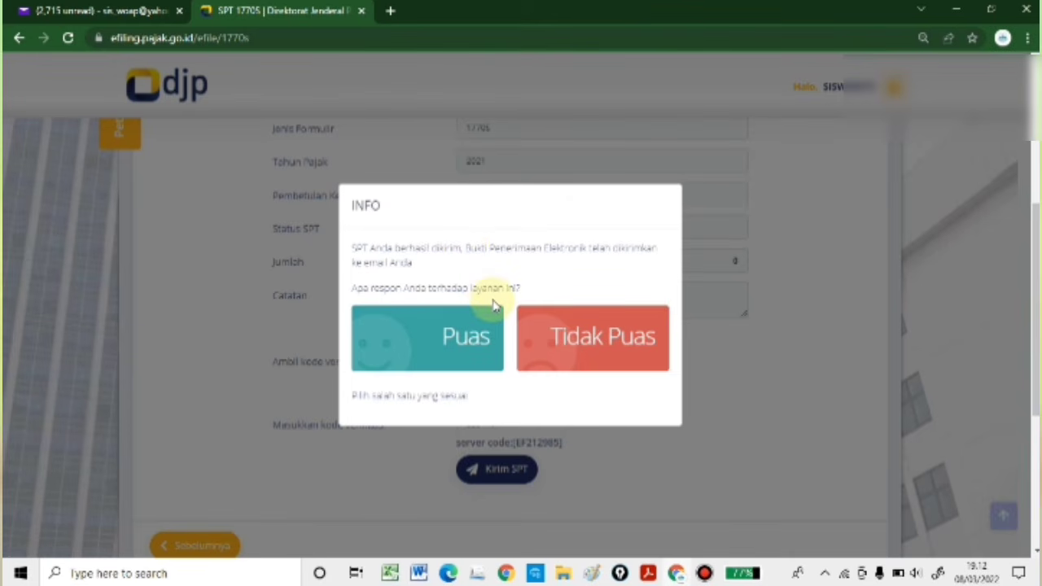
# - Rate the service as Puas and open the electronic receipt (BPE) of the 2021 1770S return in the SPT archive
pyautogui.click(471, 339)
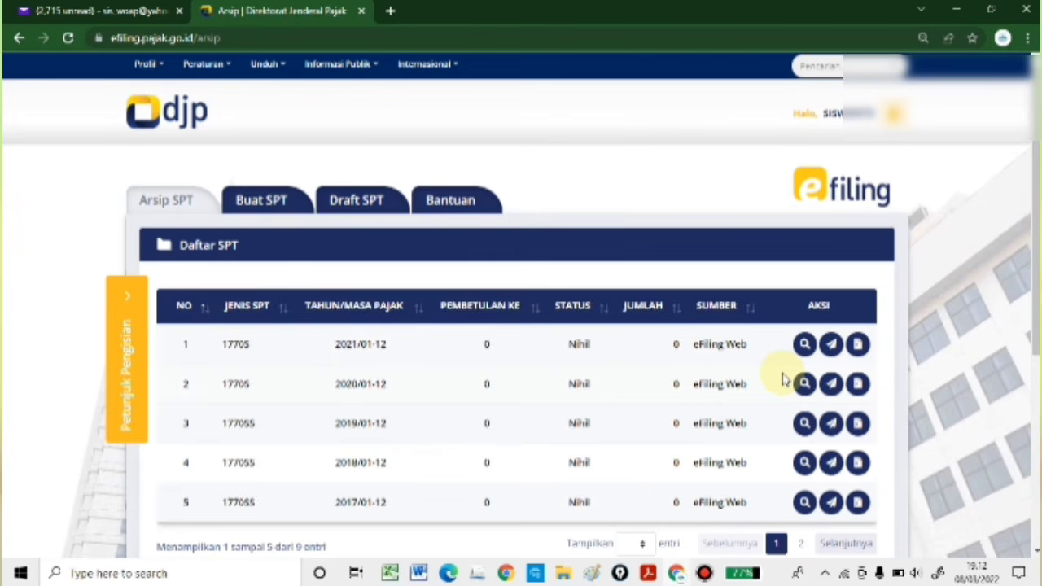
pyautogui.click(860, 345)
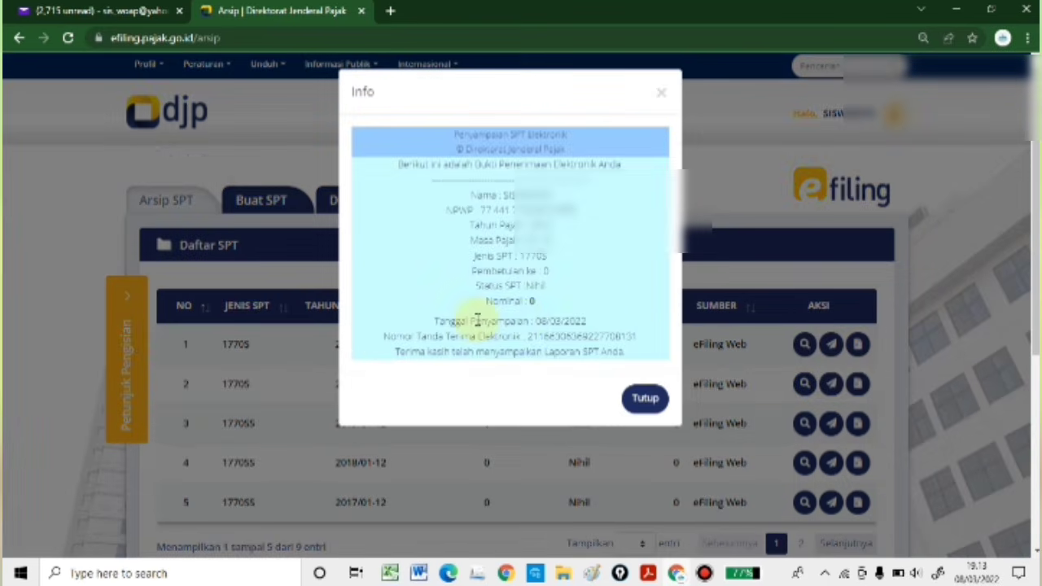